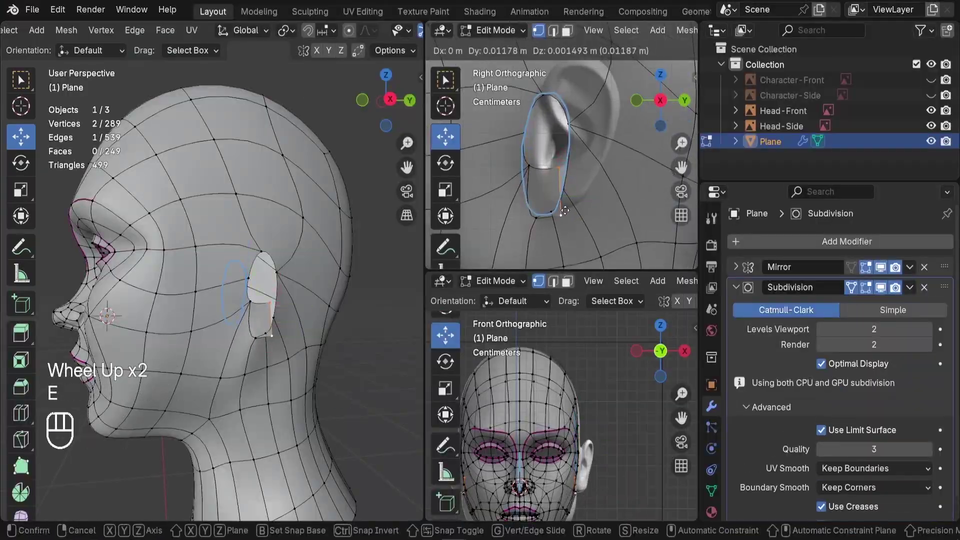
- Scale and move the extruded edge under the ear opening to shape the earlobe against the front and side references
{"action": "middle_click_drag", "start_coordinate": [550, 400], "coordinate": [575, 425], "text": "shift"}
{"action": "scroll", "coordinate": [575, 425], "scroll_direction": "up", "scroll_amount": 4}
{"action": "key", "text": "s"}
{"action": "left_click", "coordinate": [560, 210]}
{"action": "key", "text": "g"}
{"action": "left_click", "coordinate": [561, 316]}
{"action": "middle_click_drag", "start_coordinate": [575, 190], "coordinate": [568, 175], "text": "shift"}
{"action": "left_click_drag", "start_coordinate": [562, 181], "coordinate": [605, 223]}
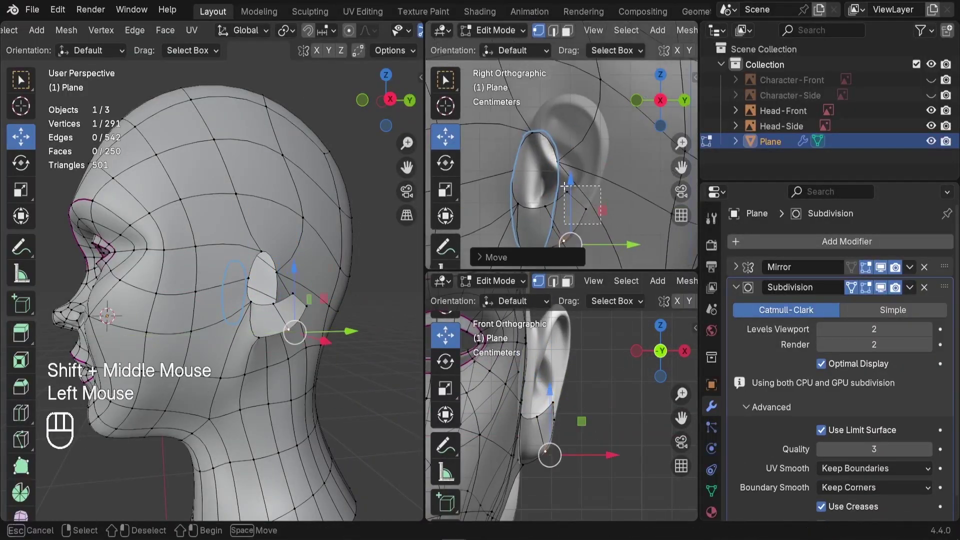
- Extrude the earlobe edge upward along the ear's rear rim, fitting the new vertices to both reference views
{"action": "key", "text": "e"}
{"action": "key", "text": "s"}
{"action": "key", "text": "g"}
{"action": "scroll", "coordinate": [575, 150], "scroll_direction": "up", "scroll_amount": 2}
{"action": "key", "text": "g"}
{"action": "left_click", "coordinate": [545, 187]}
{"action": "left_click", "coordinate": [542, 173]}
{"action": "key", "text": "g"}
{"action": "middle_click_drag", "start_coordinate": [575, 100], "coordinate": [552, 220], "text": "shift"}
{"action": "left_click", "coordinate": [606, 225], "text": "shift"}
{"action": "key", "text": "e"}
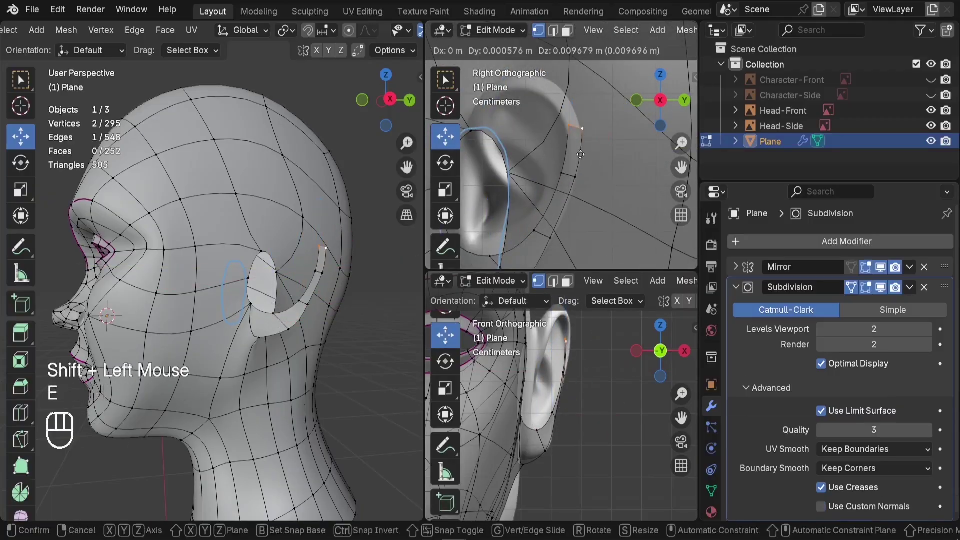
- Extrude the rim over the top of the ear and merge its front end with the ear-opening vertex using At Last
{"action": "key", "text": "r"}
{"action": "key", "text": "r"}
{"action": "key", "text": "e"}
{"action": "left_click", "coordinate": [532, 220]}
{"action": "left_click", "coordinate": [563, 229], "text": "shift"}
{"action": "key", "text": "m"}
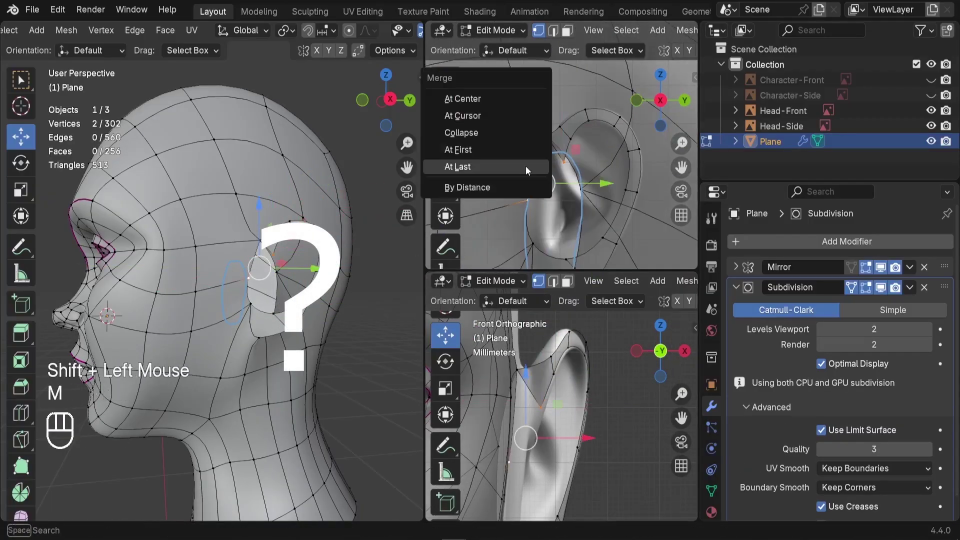
{"action": "left_click", "coordinate": [526, 166]}
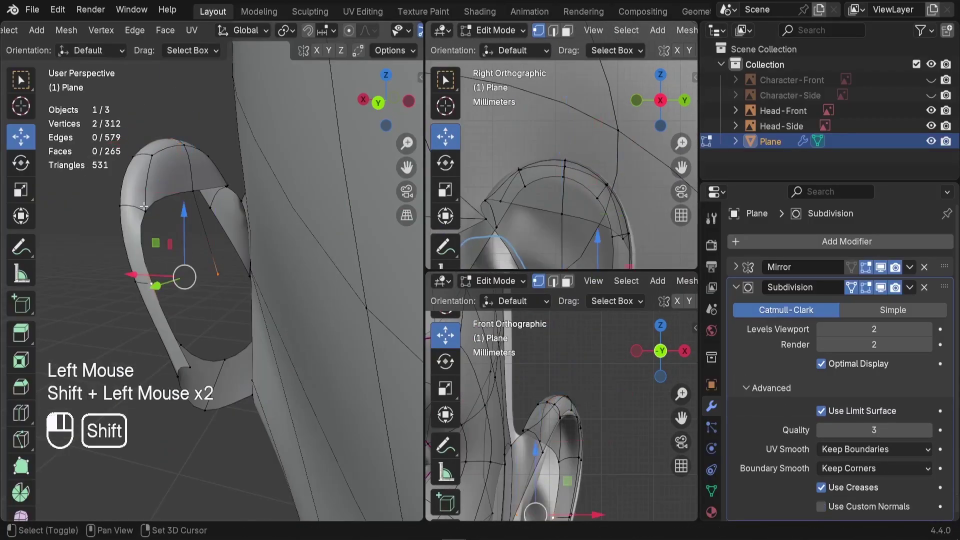
- Fill the gap between the back of the ear rim and the head with faces
{"action": "key", "text": "f"}
{"action": "left_click", "coordinate": [239, 315]}
{"action": "left_click", "coordinate": [199, 343], "text": "shift"}
{"action": "left_click", "coordinate": [179, 259], "text": "shift"}
{"action": "left_click", "coordinate": [226, 250], "text": "shift"}
{"action": "key", "text": "f"}
{"action": "middle_click_drag", "start_coordinate": [230, 250], "coordinate": [225, 280]}
{"action": "key", "text": "f"}
{"action": "key", "text": "f"}
- Reposition a vertex behind the ear where the rim meets the head
{"action": "left_click", "coordinate": [295, 361]}
{"action": "key", "text": "g"}
{"action": "left_click", "coordinate": [304, 325]}
{"action": "left_click", "coordinate": [278, 214], "text": "shift"}
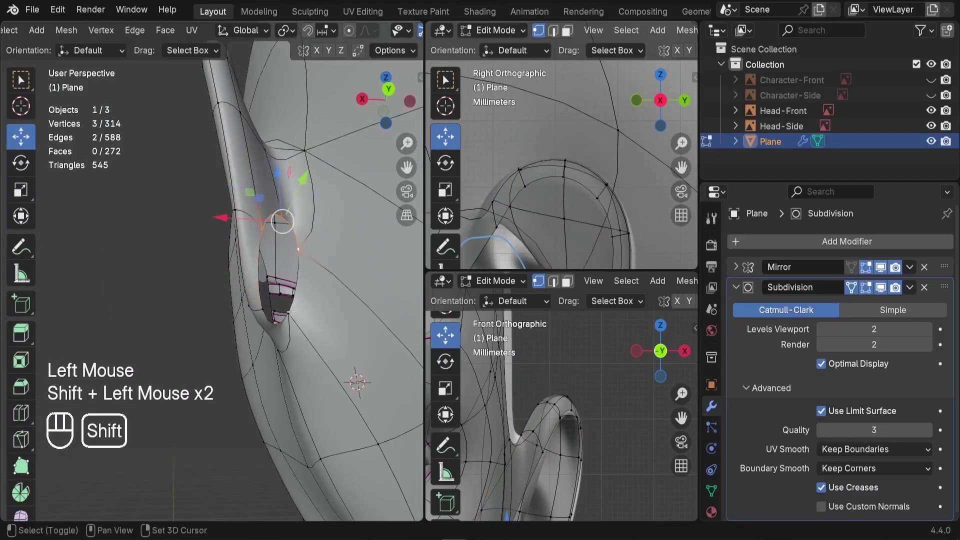
{"action": "scroll", "coordinate": [225, 250], "scroll_direction": "up", "scroll_amount": 2}
{"action": "left_click", "coordinate": [172, 317]}
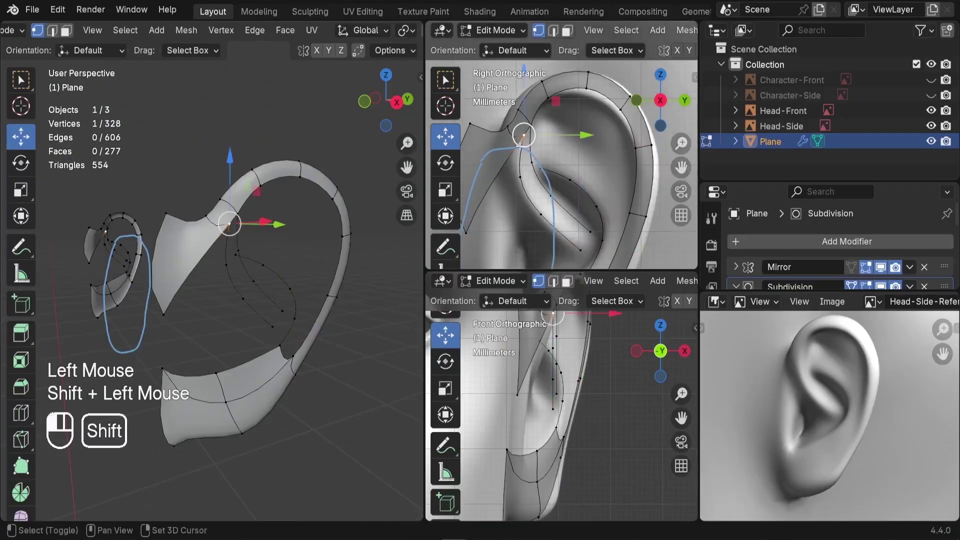
- Fill the inner fold strip running down from the front of the helix with faces
{"action": "left_click", "coordinate": [521, 171], "text": "shift"}
{"action": "key", "text": "f"}
{"action": "key", "text": "f"}
{"action": "key", "text": "f"}
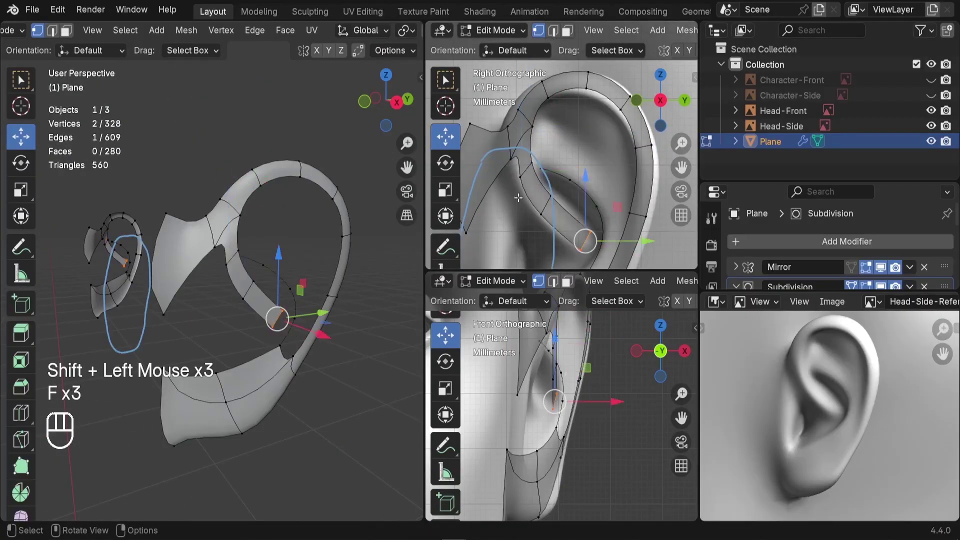
{"action": "middle_click_drag", "start_coordinate": [610, 405], "coordinate": [603, 437], "text": "shift"}
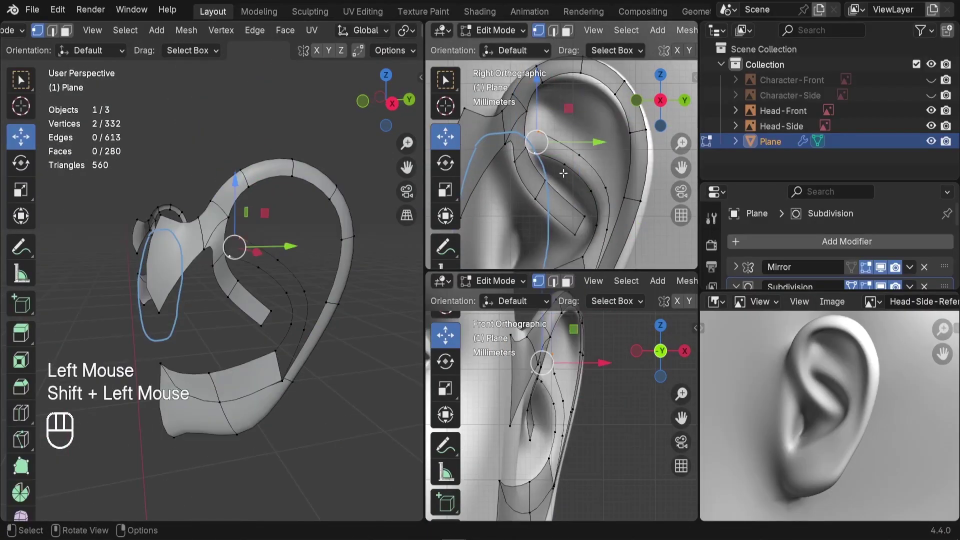
- Fill the curved antihelix strip with faces and connect it down to the earlobe
{"action": "left_click", "coordinate": [564, 164], "text": "shift"}
{"action": "left_click", "coordinate": [579, 155], "text": "shift"}
{"action": "key", "text": "f"}
{"action": "left_click", "coordinate": [565, 164]}
{"action": "left_click", "coordinate": [579, 155], "text": "shift"}
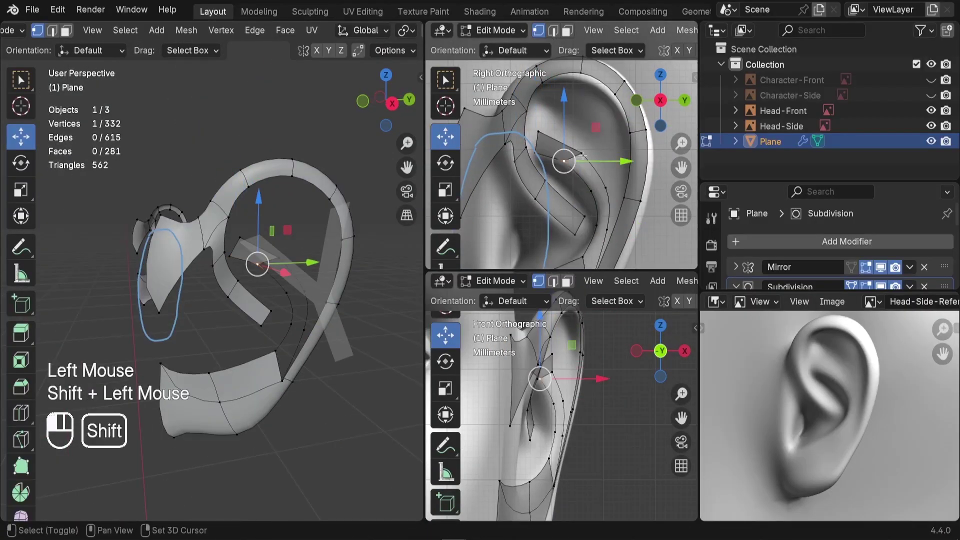
{"action": "key", "text": "f"}
{"action": "key", "text": "f"}
{"action": "middle_click_drag", "start_coordinate": [599, 212], "coordinate": [607, 169], "text": "shift"}
{"action": "key", "text": "f"}
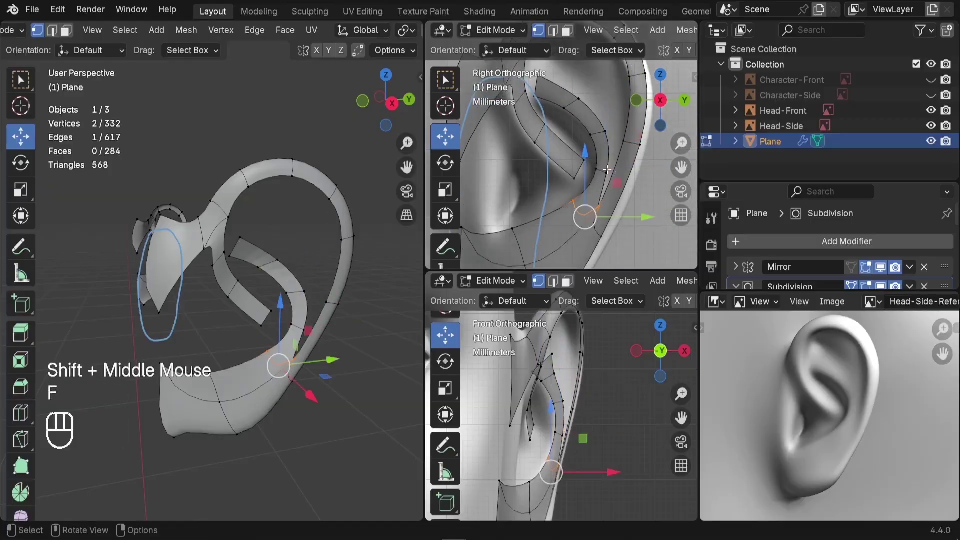
- Extrude the helix's inner edge inward along X, scale it to about 0.96 and adjust its position
{"action": "left_click", "coordinate": [607, 170]}
{"action": "left_click", "coordinate": [623, 142], "text": "shift"}
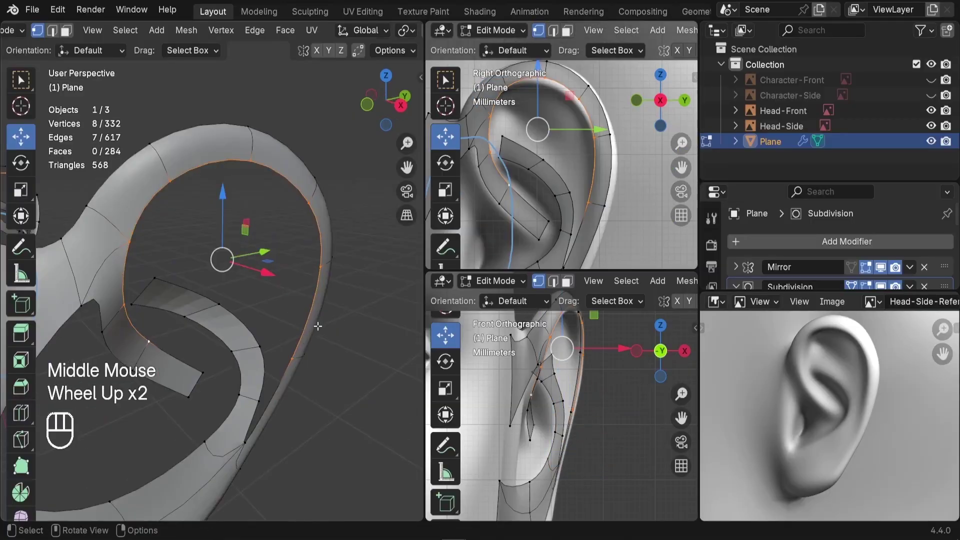
{"action": "key", "text": "e"}
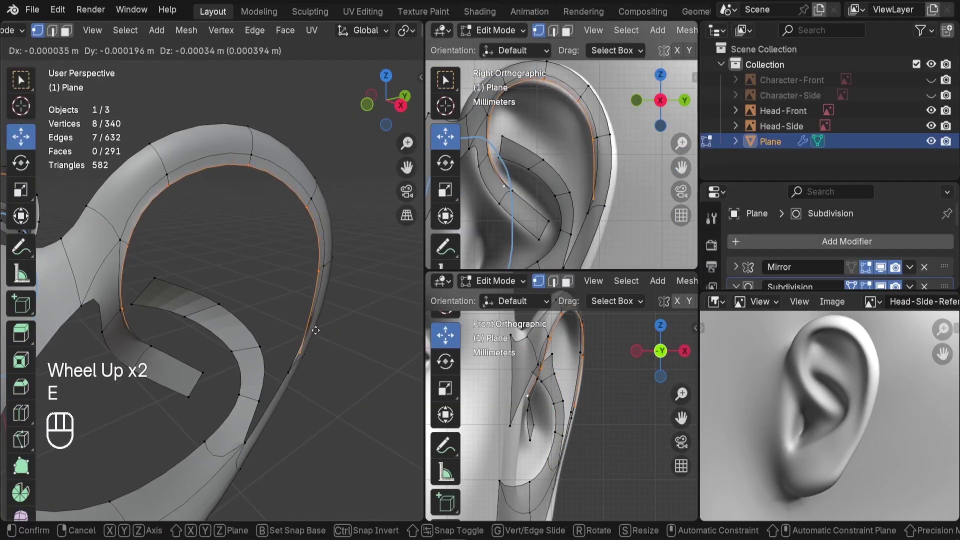
{"action": "key", "text": "x"}
{"action": "left_click", "coordinate": [303, 324]}
{"action": "scroll", "coordinate": [302, 324], "scroll_direction": "down", "scroll_amount": 2}
{"action": "middle_click_drag", "start_coordinate": [303, 324], "coordinate": [307, 330]}
{"action": "scroll", "coordinate": [308, 330], "scroll_direction": "up", "scroll_amount": 2}
{"action": "key", "text": "s"}
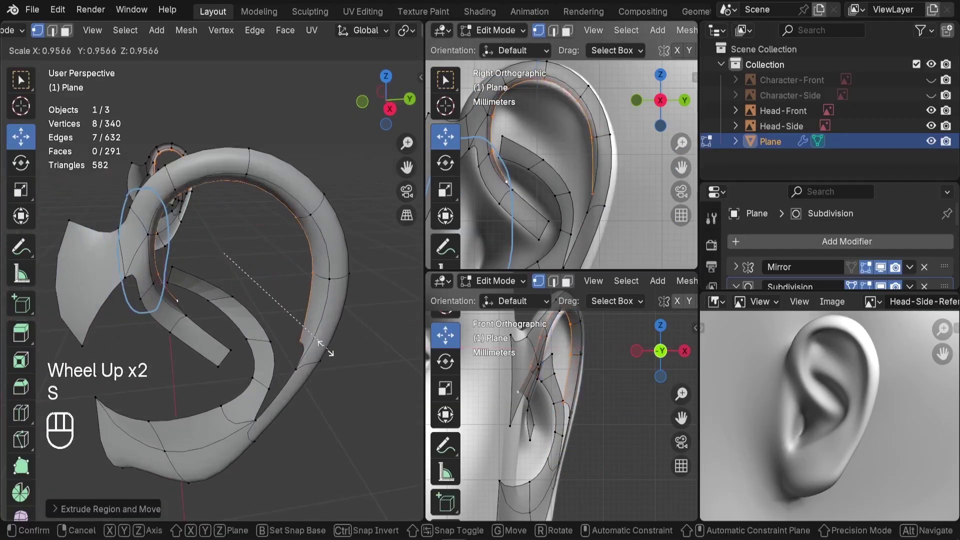
{"action": "left_click", "coordinate": [317, 342]}
{"action": "left_click_drag", "start_coordinate": [284, 250], "coordinate": [296, 252]}
{"action": "left_click_drag", "start_coordinate": [296, 252], "coordinate": [296, 252]}
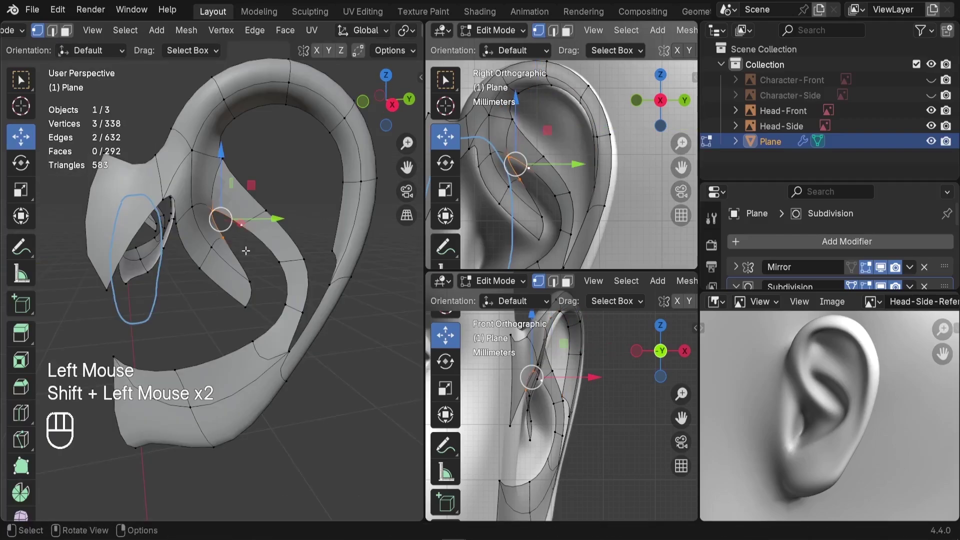
- Fill faces between the inner fold, the antihelix strip and the extruded helix edge
{"action": "left_click", "coordinate": [229, 244]}
{"action": "left_click", "coordinate": [243, 231], "text": "shift"}
{"action": "key", "text": "f"}
{"action": "middle_click_drag", "start_coordinate": [247, 268], "coordinate": [257, 138]}
{"action": "key", "text": "f"}
{"action": "key", "text": "f"}
{"action": "key", "text": "f"}
- Scale and reposition the vertices at the upper front of the inner ear
{"action": "scroll", "coordinate": [265, 200], "scroll_direction": "down", "scroll_amount": 2}
{"action": "middle_click_drag", "start_coordinate": [280, 245], "coordinate": [320, 265]}
{"action": "scroll", "coordinate": [250, 275], "scroll_direction": "up", "scroll_amount": 3}
{"action": "left_click", "coordinate": [192, 280]}
{"action": "key", "text": "Tab"}
{"action": "right_click", "coordinate": [250, 280]}
{"action": "left_click", "coordinate": [265, 288]}
{"action": "key", "text": "Tab"}
{"action": "key", "text": "s"}
{"action": "left_click", "coordinate": [200, 223]}
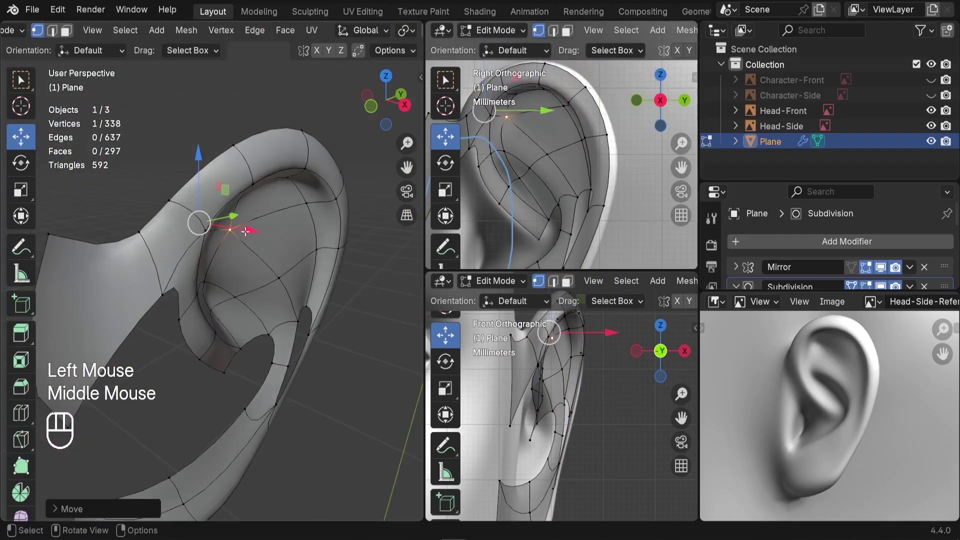
- Fill the gap between the inner fold and the antihelix with faces
{"action": "left_click", "coordinate": [274, 238]}
{"action": "left_click", "coordinate": [258, 251], "text": "shift"}
{"action": "left_click", "coordinate": [244, 318], "text": "shift"}
{"action": "key", "text": "f"}
{"action": "key", "text": "f"}
{"action": "scroll", "coordinate": [245, 320], "scroll_direction": "up", "scroll_amount": 3}
{"action": "middle_click_drag", "start_coordinate": [241, 315], "coordinate": [220, 260]}
{"action": "key", "text": "f"}
{"action": "key", "text": "f"}
{"action": "key", "text": "f"}
- Fill faces across the front of the ear to join it to the head
{"action": "left_click", "coordinate": [139, 265]}
{"action": "key", "text": "f"}
{"action": "key", "text": "f"}
{"action": "key", "text": "f"}
{"action": "key", "text": "f"}
{"action": "key", "text": "f"}
{"action": "key", "text": "f"}
{"action": "key", "text": "f"}
{"action": "key", "text": "f"}
- Add faces around the ear canal opening
{"action": "left_click", "coordinate": [200, 280]}
{"action": "left_click", "coordinate": [225, 273], "text": "shift"}
{"action": "key", "text": "f"}
{"action": "key", "text": "f"}
{"action": "left_click", "coordinate": [230, 369]}
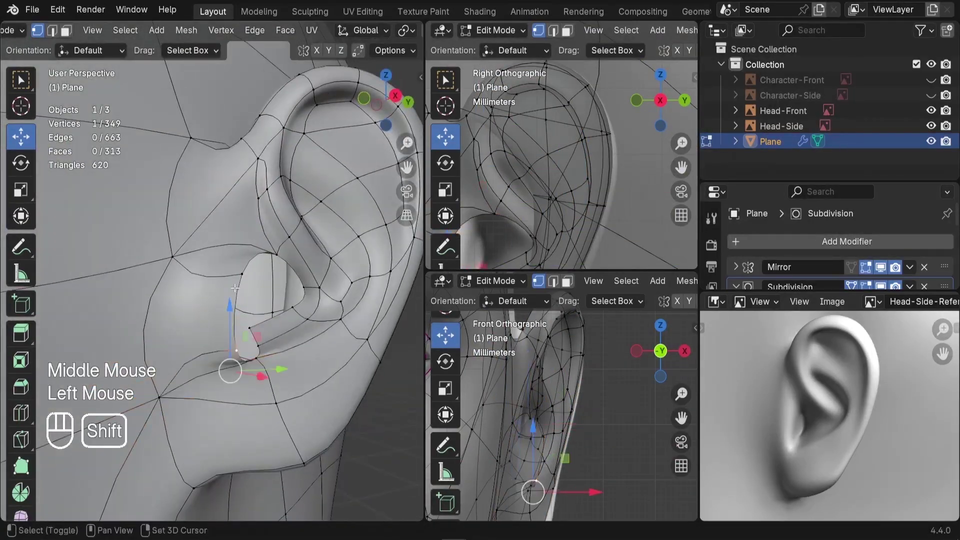
- Fill the remaining gap at the bottom of the ear canal and switch to Object Mode
{"action": "left_click", "coordinate": [233, 358]}
{"action": "middle_click_drag", "start_coordinate": [230, 350], "coordinate": [280, 330]}
{"action": "left_click", "coordinate": [253, 344], "text": "shift"}
{"action": "key", "text": "f"}
{"action": "key", "text": "f"}
{"action": "key", "text": "Tab"}
{"action": "scroll", "coordinate": [224, 340], "scroll_direction": "down", "scroll_amount": 3}
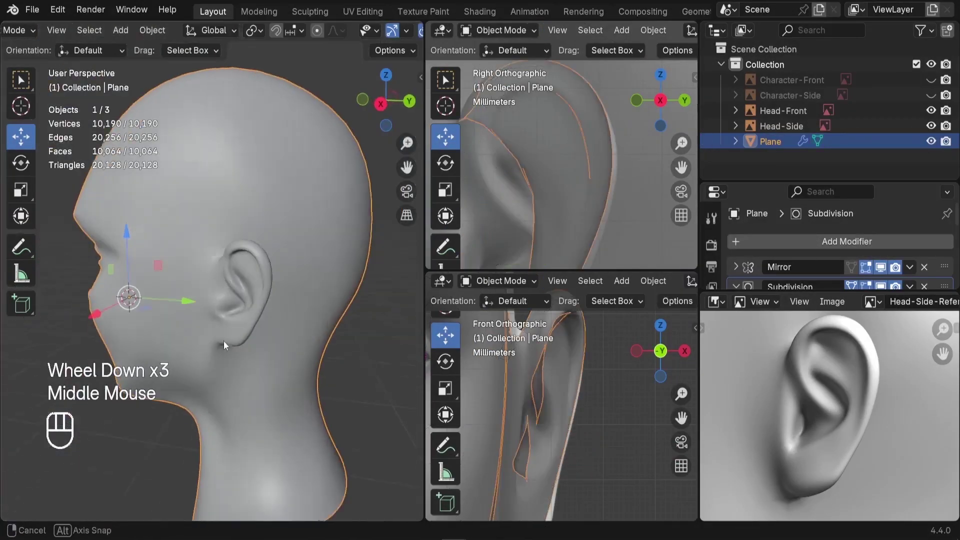
- Adjust vertices on the lower rear of the ear in Edit Mode, checking the smoothed head in Object Mode
{"action": "key", "text": "Tab"}
{"action": "left_click_drag", "start_coordinate": [290, 337], "coordinate": [270, 332]}
{"action": "left_click", "coordinate": [276, 325]}
{"action": "key", "text": "Tab"}
{"action": "scroll", "coordinate": [245, 260], "scroll_direction": "down", "scroll_amount": 3}
{"action": "key", "text": "Tab"}
{"action": "scroll", "coordinate": [245, 259], "scroll_direction": "up", "scroll_amount": 3}
{"action": "left_click", "coordinate": [235, 253], "text": "shift"}
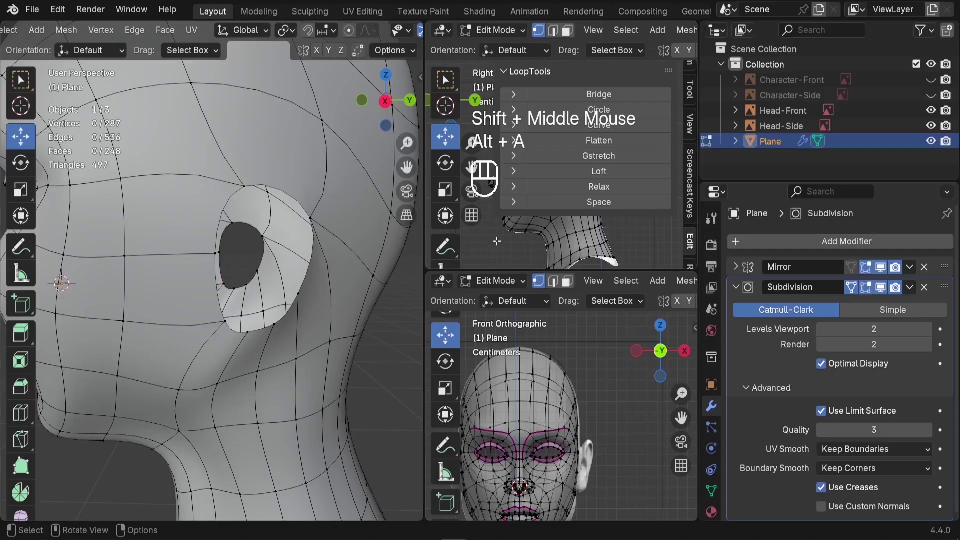
- Hide the side view's LoopTools sidebar and select the vertex on the ear opening's upper rear edge
{"action": "key", "text": "n"}
{"action": "scroll", "coordinate": [593, 158], "scroll_direction": "up", "scroll_amount": 5}
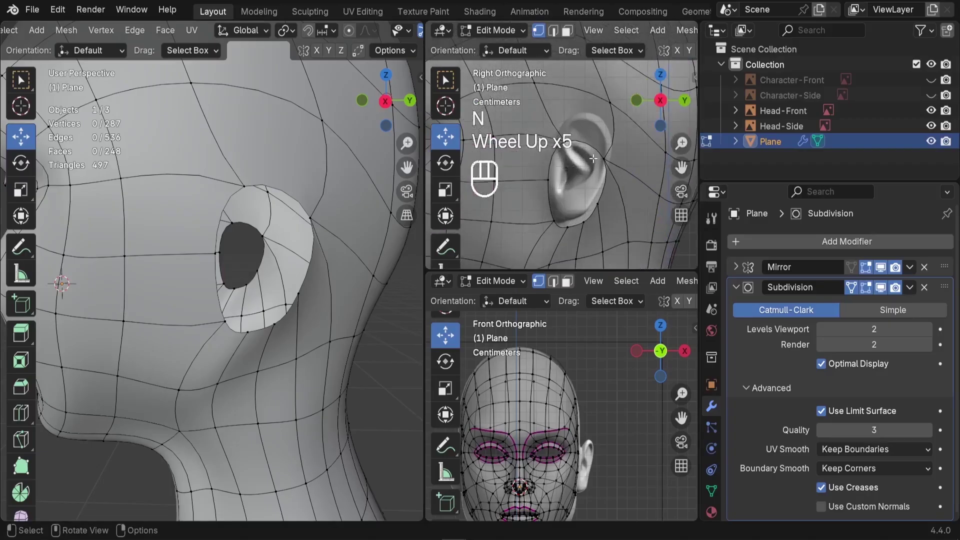
{"action": "left_click", "coordinate": [601, 155]}
{"action": "left_click", "coordinate": [618, 156]}
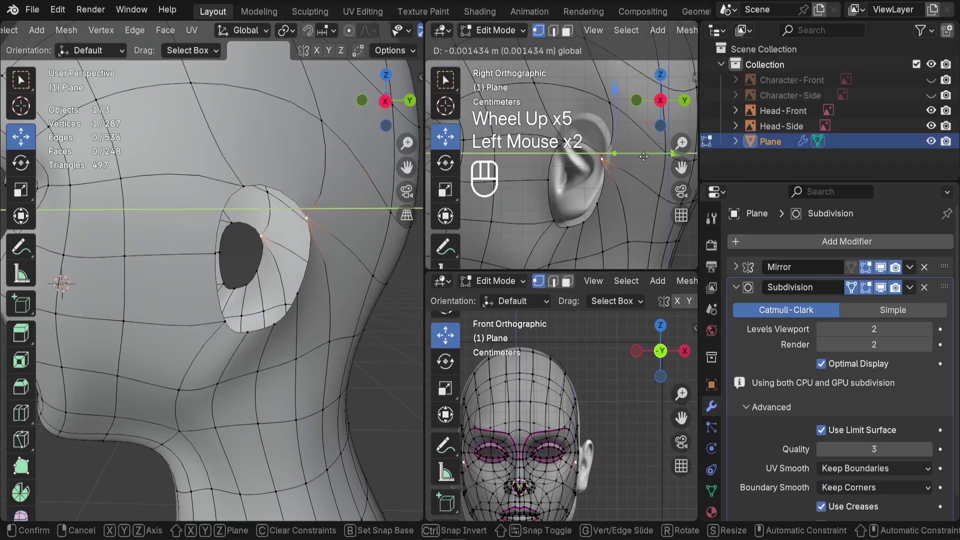
{"action": "right_click", "coordinate": [618, 158]}
- Annotate a tall oval guide over the front half of the reference ear in the side view
{"action": "left_click", "coordinate": [443, 240]}
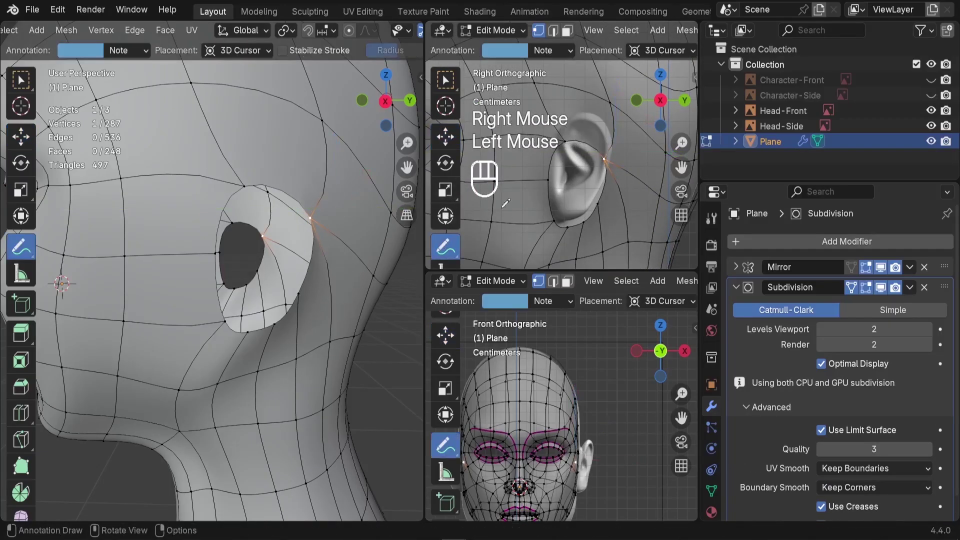
{"action": "middle_click_drag", "start_coordinate": [560, 160], "coordinate": [563, 143], "text": "shift"}
{"action": "scroll", "coordinate": [559, 136], "scroll_direction": "up", "scroll_amount": 1}
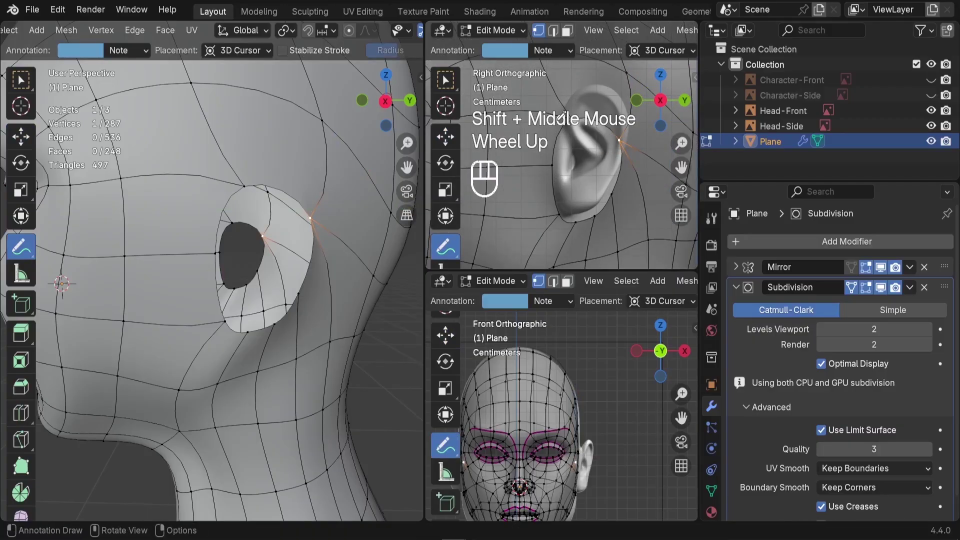
{"action": "left_click_drag", "start_coordinate": [561, 116], "coordinate": [567, 111]}
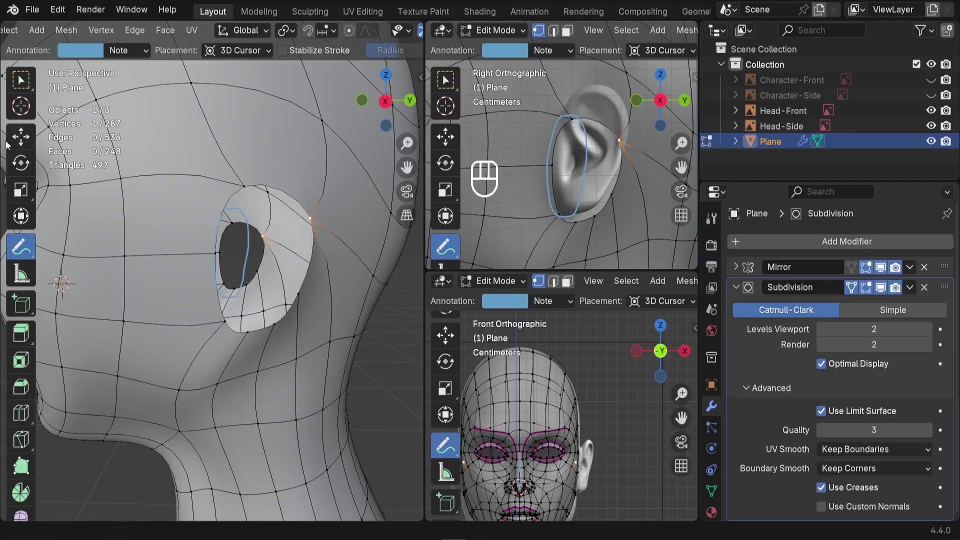
- Move the ear opening's upper rear vertex forward along Y onto the annotated oval
{"action": "left_click", "coordinate": [20, 136]}
{"action": "middle_click_drag", "start_coordinate": [621, 160], "coordinate": [600, 157], "text": "shift"}
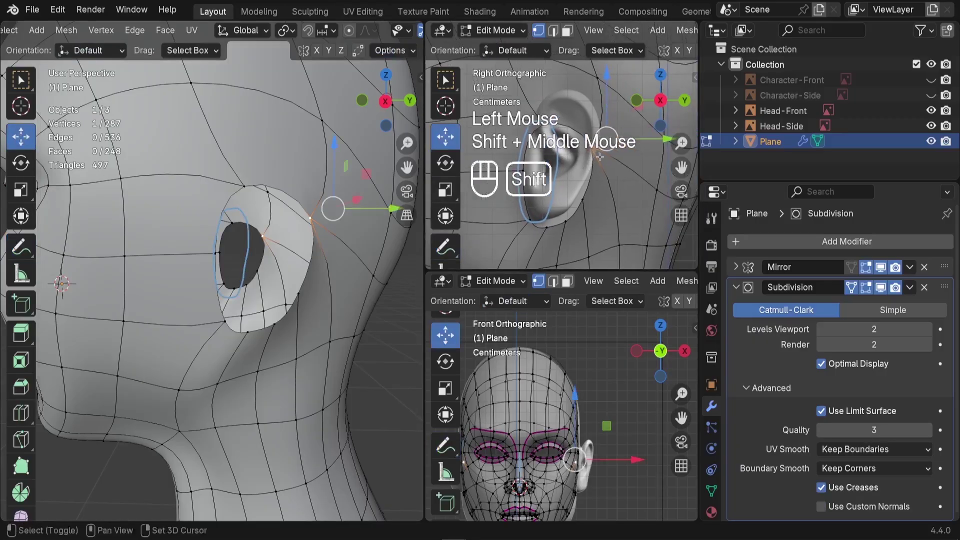
{"action": "key", "text": "n"}
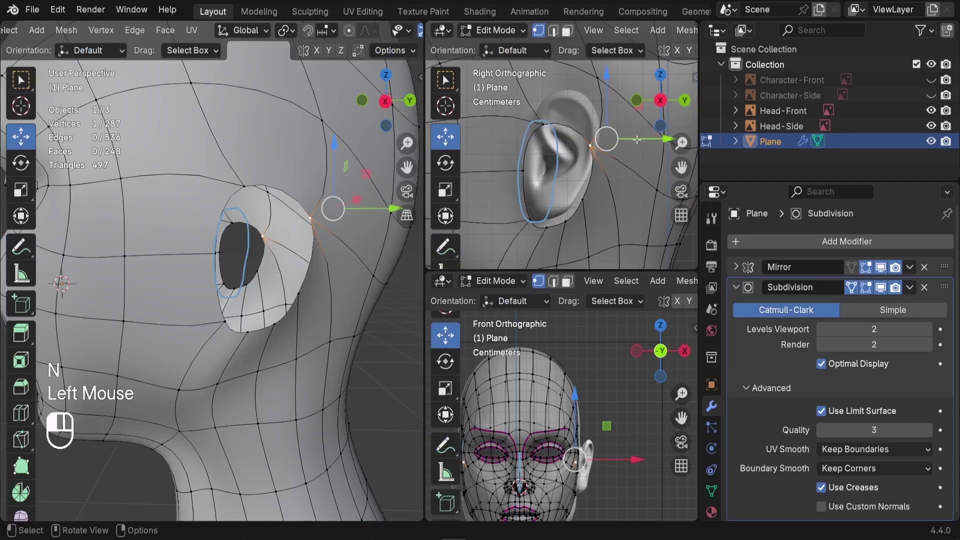
{"action": "left_click_drag", "start_coordinate": [637, 140], "coordinate": [590, 140]}
{"action": "left_click_drag", "start_coordinate": [559, 93], "coordinate": [559, 92]}
{"action": "middle_click_drag", "start_coordinate": [574, 207], "coordinate": [596, 191], "text": "shift"}
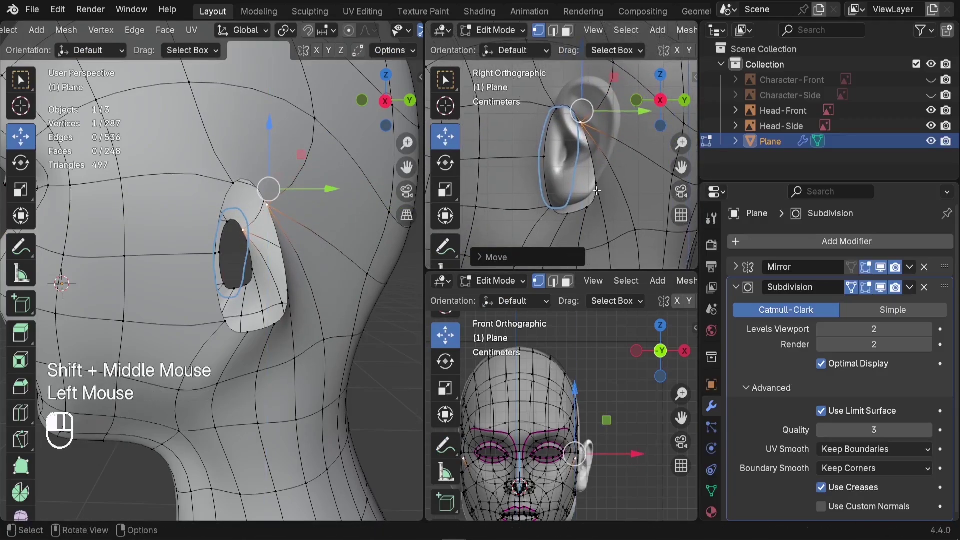
- Move the three vertices along the bottom of the ear opening onto the lower part of the annotated oval
{"action": "double_click", "coordinate": [544, 199]}
{"action": "key", "text": "g"}
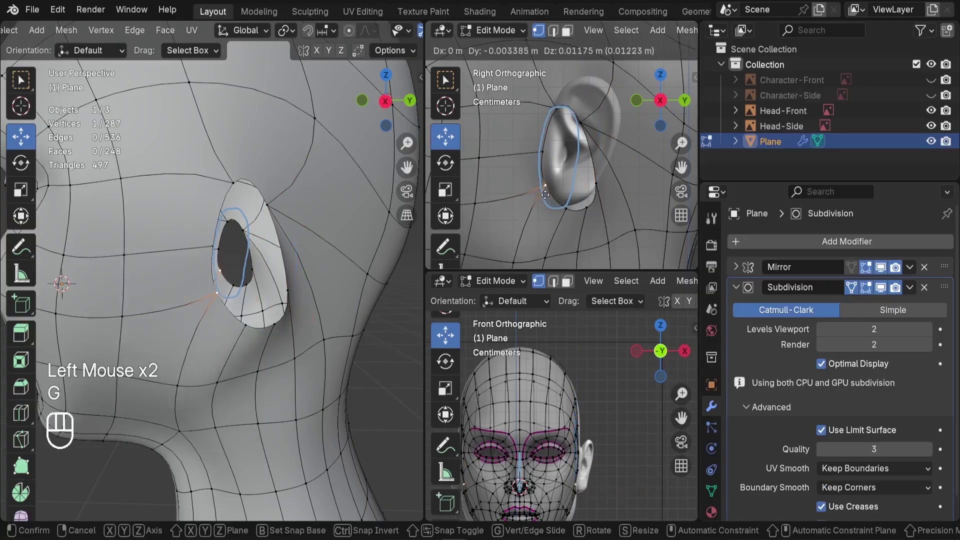
{"action": "left_click", "coordinate": [542, 189]}
{"action": "left_click", "coordinate": [566, 209]}
{"action": "key", "text": "g"}
{"action": "left_click", "coordinate": [548, 206]}
{"action": "left_click", "coordinate": [587, 208]}
{"action": "key", "text": "g"}
{"action": "left_click", "coordinate": [568, 204]}
- Move the ear opening's lower rear vertex onto the oval, refine the bottom front vertex and select the front-edge vertex
{"action": "left_click", "coordinate": [594, 186]}
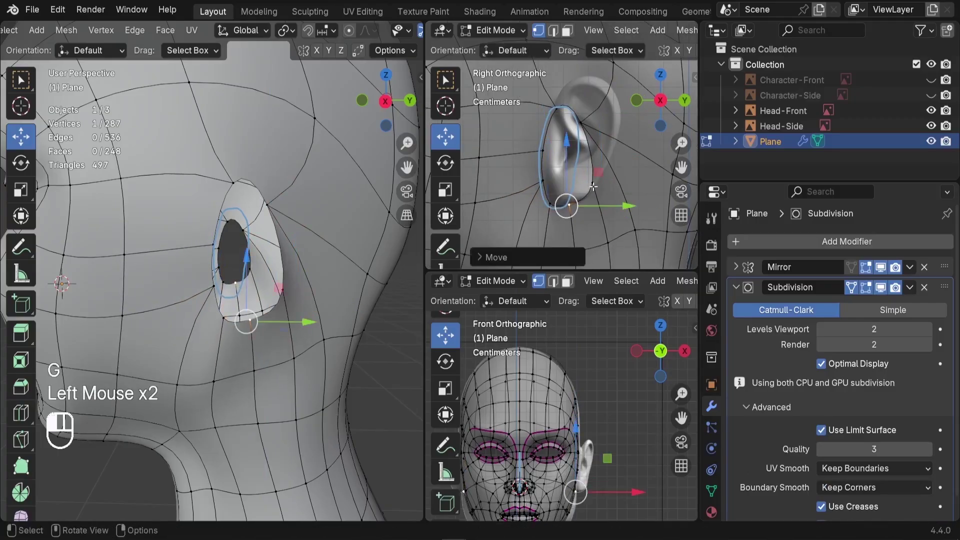
{"action": "key", "text": "g"}
{"action": "left_click", "coordinate": [571, 189]}
{"action": "left_click", "coordinate": [550, 205]}
{"action": "key", "text": "g"}
{"action": "left_click", "coordinate": [548, 200]}
{"action": "left_click", "coordinate": [548, 158]}
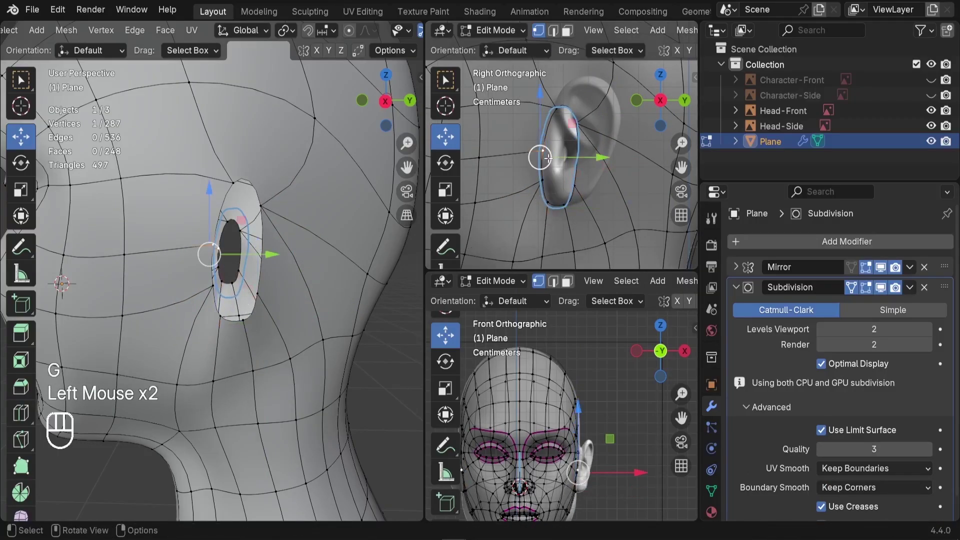
- Move the two vertices on the ear opening's front edge onto the front side of the annotated oval
{"action": "key", "text": "g"}
{"action": "left_click", "coordinate": [549, 145]}
{"action": "left_click", "coordinate": [546, 184]}
{"action": "key", "text": "g"}
{"action": "left_click", "coordinate": [544, 173]}
{"action": "scroll", "coordinate": [322, 280], "scroll_direction": "down", "scroll_amount": 2}
{"action": "scroll", "coordinate": [278, 296], "scroll_direction": "up", "scroll_amount": 2}
{"action": "left_click", "coordinate": [279, 296]}
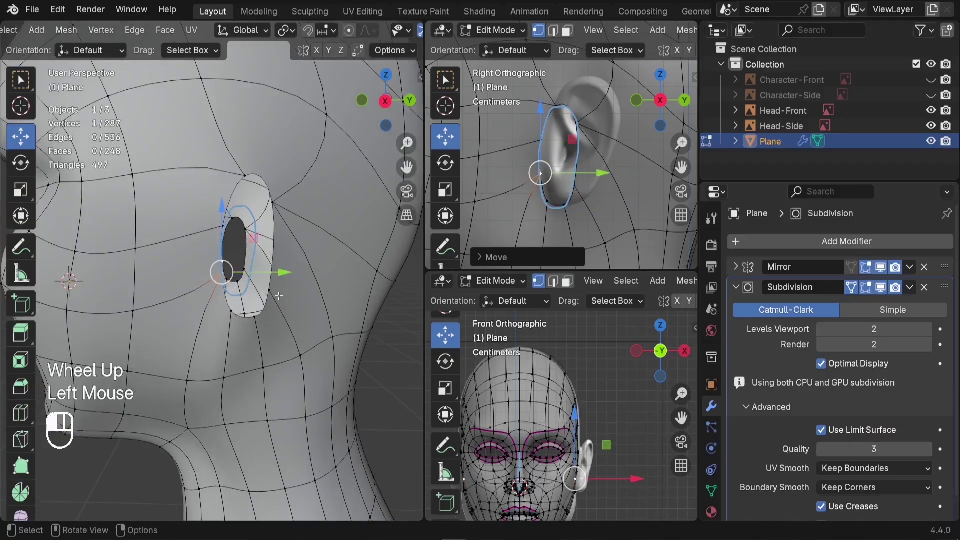
- Move the ear opening's upper rear vertex to the rear side of the annotated oval
{"action": "left_click", "coordinate": [582, 111]}
{"action": "key", "text": "g"}
{"action": "left_click", "coordinate": [579, 178]}
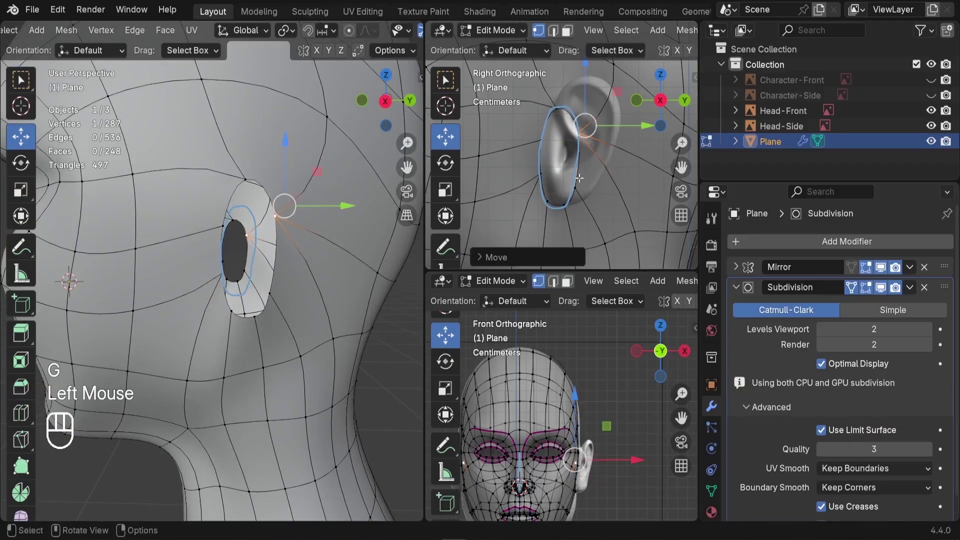
- Extrude the ear opening's lower front edge back across the oval, scaling it down and placing it on the oval's lower rear side
{"action": "left_click", "coordinate": [542, 203]}
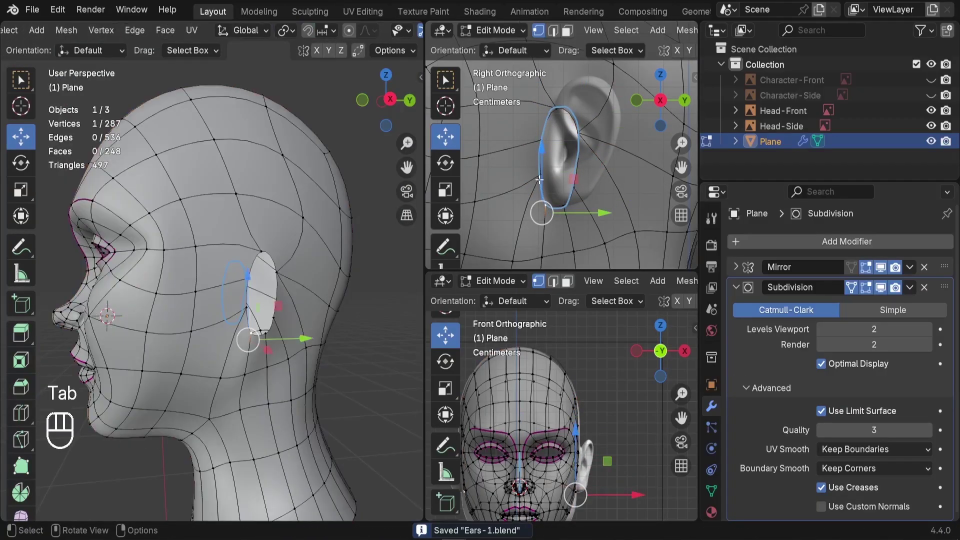
{"action": "left_click", "coordinate": [543, 177], "text": "shift"}
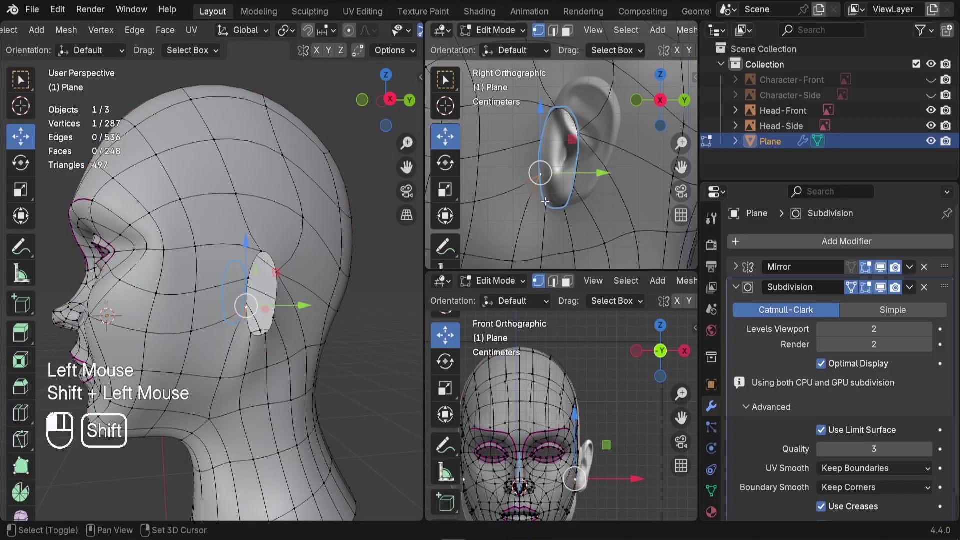
{"action": "middle_click_drag", "start_coordinate": [543, 210], "coordinate": [530, 210], "text": "shift"}
{"action": "scroll", "coordinate": [530, 210], "scroll_direction": "down", "scroll_amount": 1}
{"action": "scroll", "coordinate": [530, 210], "scroll_direction": "up", "scroll_amount": 2}
{"action": "key", "text": "e"}
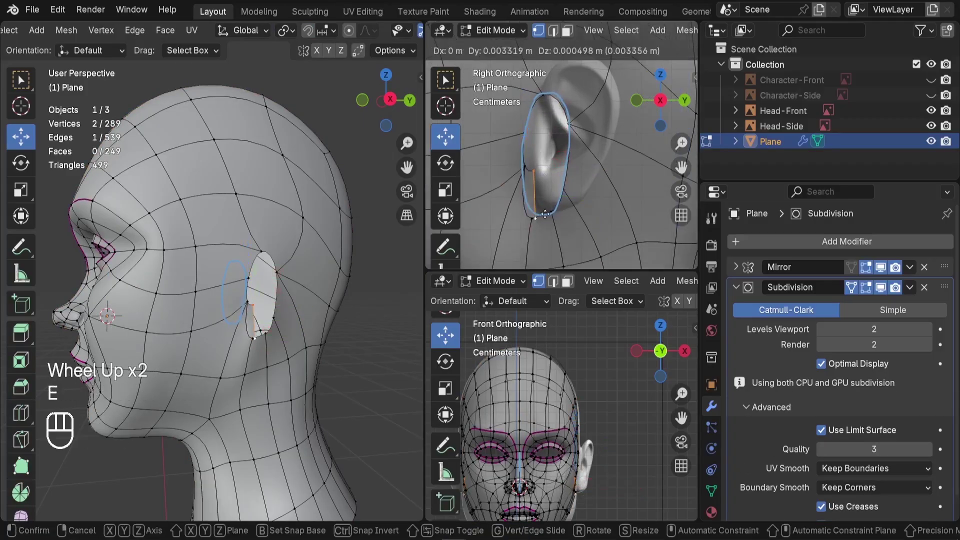
{"action": "left_click", "coordinate": [568, 215]}
{"action": "key", "text": "s"}
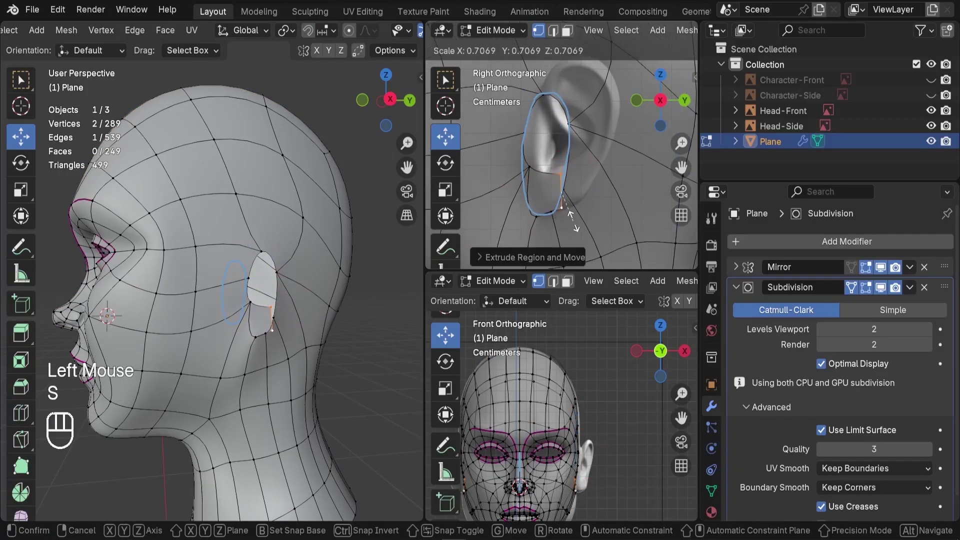
{"action": "left_click", "coordinate": [575, 221]}
{"action": "key", "text": "g"}
{"action": "left_click", "coordinate": [575, 219]}
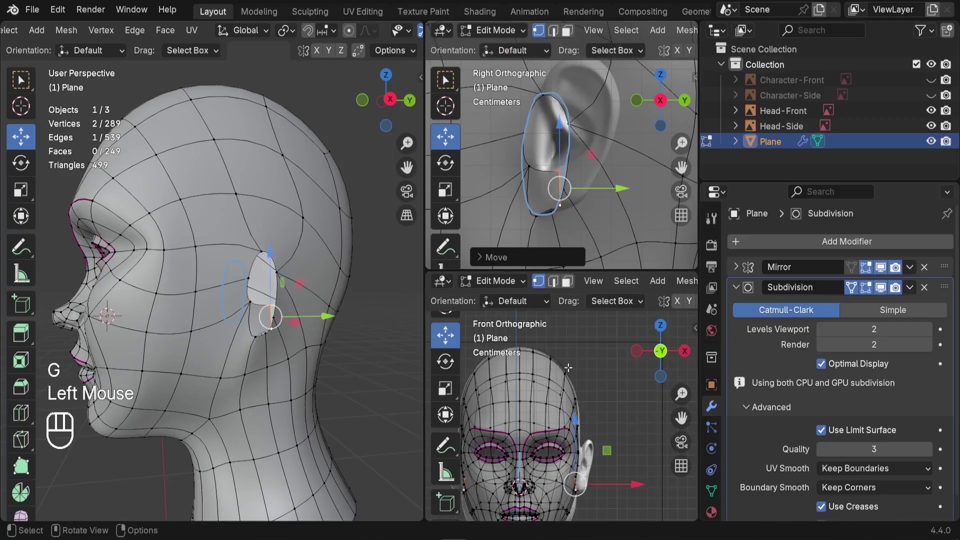
- Move the extruded lobe edge outward along X to match the reference earlobe in the front view
{"action": "middle_click_drag", "start_coordinate": [577, 444], "coordinate": [561, 418], "text": "shift"}
{"action": "scroll", "coordinate": [561, 418], "scroll_direction": "up", "scroll_amount": 2}
{"action": "scroll", "coordinate": [561, 418], "scroll_direction": "up", "scroll_amount": 2}
{"action": "left_click_drag", "start_coordinate": [579, 435], "coordinate": [584, 435]}
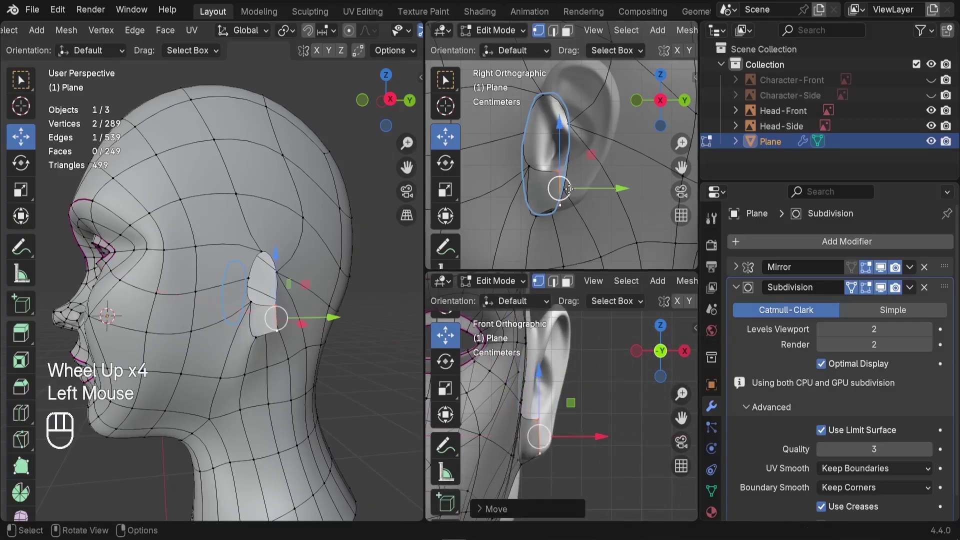
- Extrude the lobe edge backward, rotate, scale and place it along the reference ear's lower rear rim, and shift it outward along X
{"action": "key", "text": "e"}
{"action": "left_click", "coordinate": [597, 190]}
{"action": "key", "text": "r"}
{"action": "left_click", "coordinate": [623, 176]}
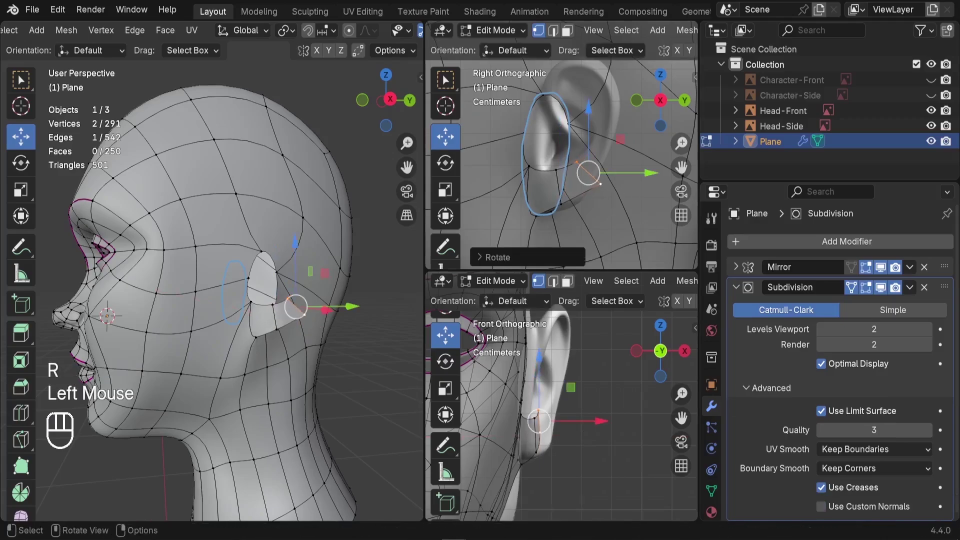
{"action": "key", "text": "s"}
{"action": "left_click", "coordinate": [627, 203]}
{"action": "key", "text": "g"}
{"action": "left_click", "coordinate": [631, 206]}
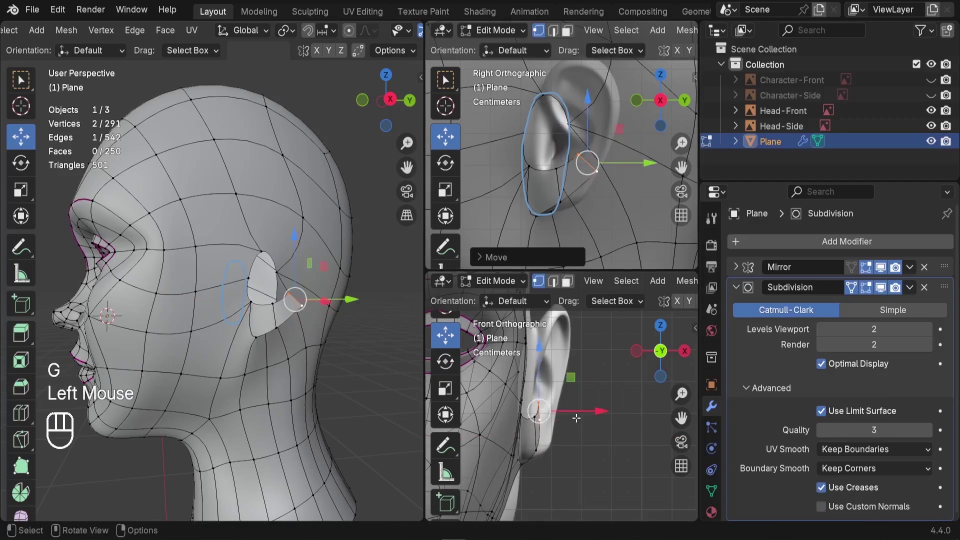
{"action": "left_click_drag", "start_coordinate": [577, 411], "coordinate": [593, 411]}
- Move the lobe's bottom rear vertex outward to the reference in the front view and shift it back along Y
{"action": "left_click", "coordinate": [542, 451]}
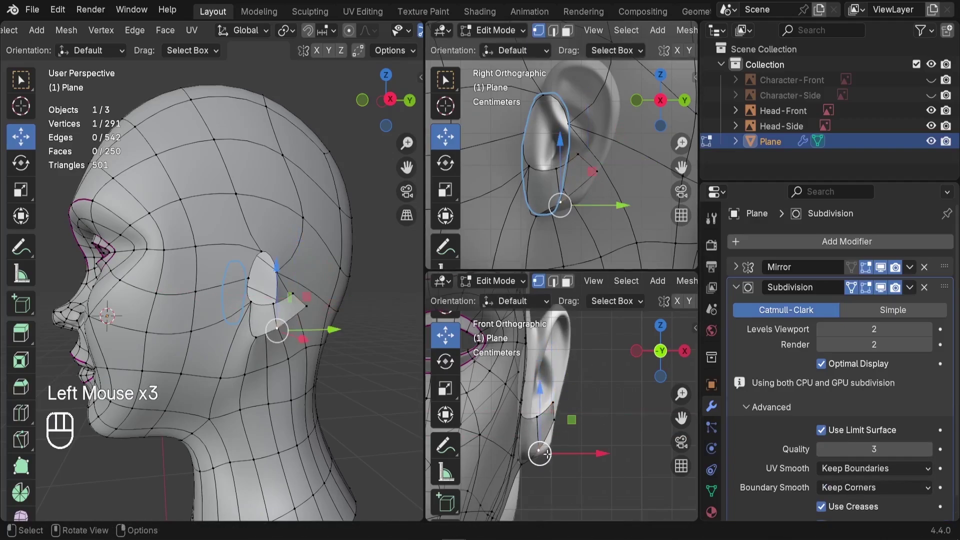
{"action": "key", "text": "g"}
{"action": "left_click", "coordinate": [560, 456]}
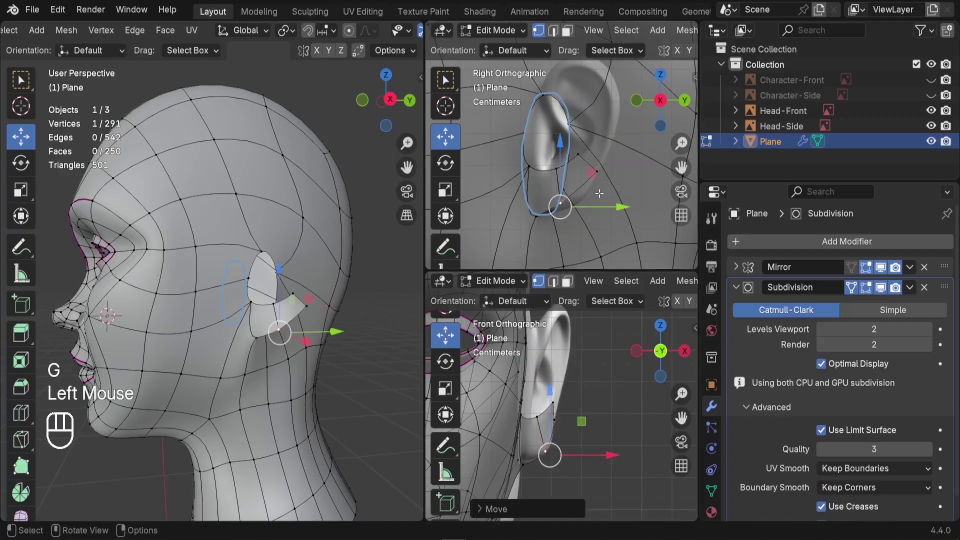
{"action": "left_click_drag", "start_coordinate": [577, 206], "coordinate": [634, 207]}
{"action": "middle_click_drag", "start_coordinate": [604, 170], "coordinate": [593, 207], "text": "shift"}
- Extrude the rim's end edge up the back of the reference ear, rotate, scale and reposition it, and shift it outward along X
{"action": "left_click_drag", "start_coordinate": [599, 224], "coordinate": [564, 185]}
{"action": "middle_click_drag", "start_coordinate": [579, 223], "coordinate": [542, 235], "text": "shift"}
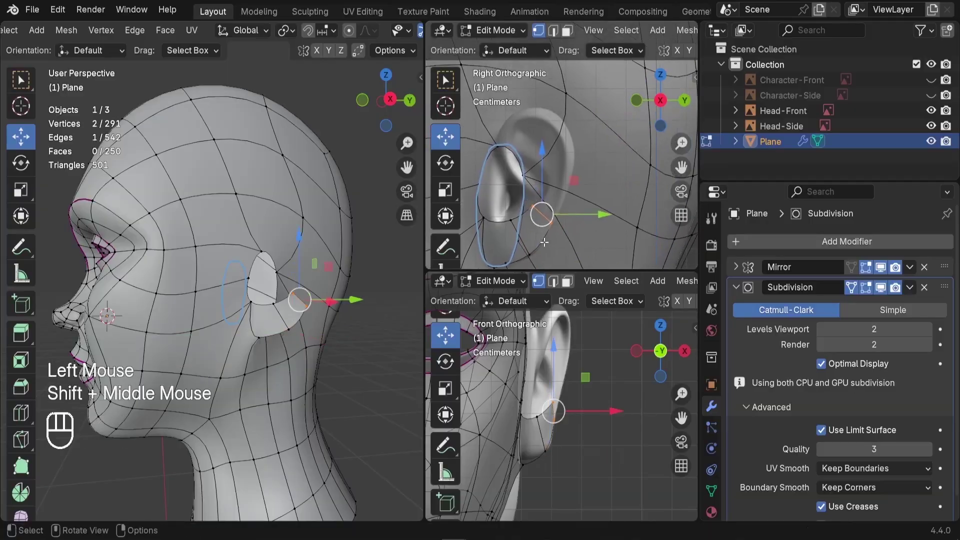
{"action": "key", "text": "e"}
{"action": "left_click", "coordinate": [565, 201]}
{"action": "key", "text": "r"}
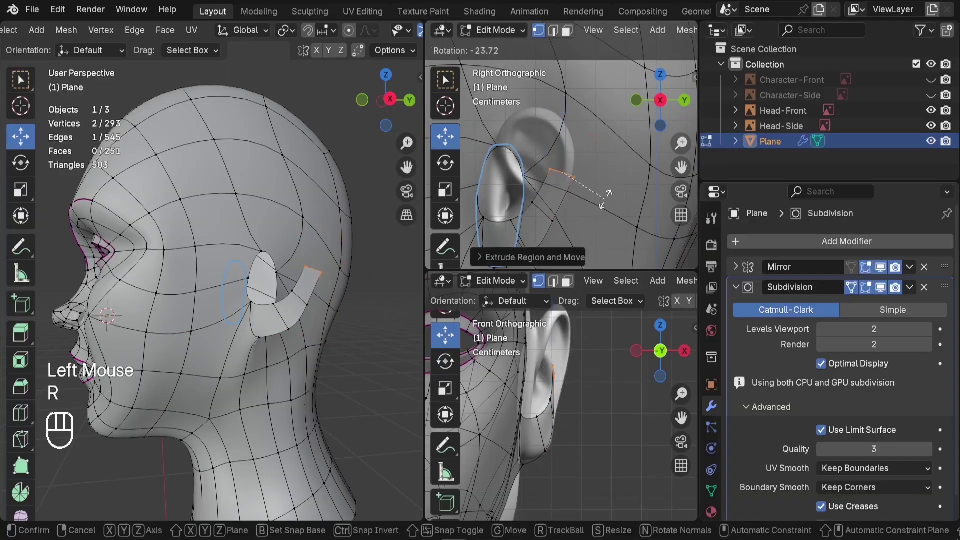
{"action": "left_click", "coordinate": [602, 210]}
{"action": "key", "text": "s"}
{"action": "left_click", "coordinate": [594, 205]}
{"action": "key", "text": "g"}
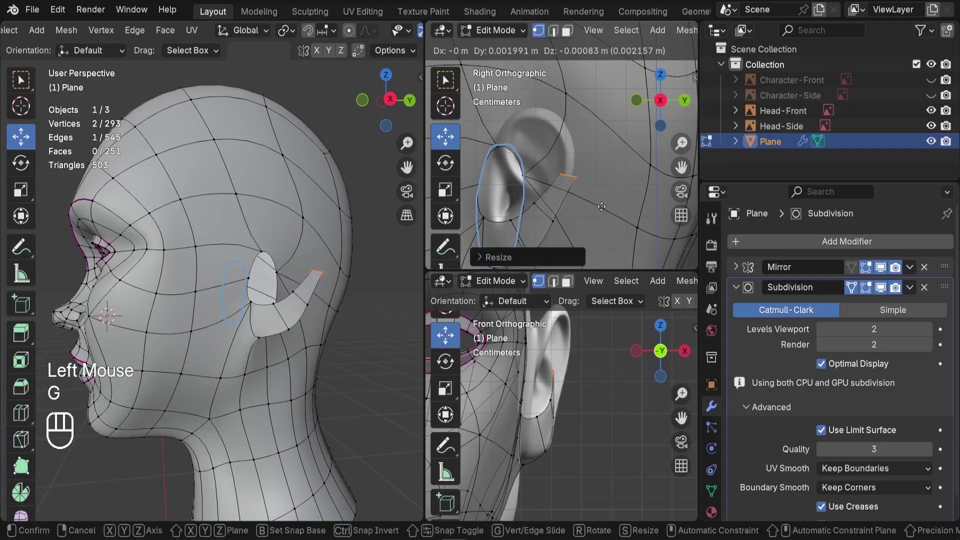
{"action": "left_click", "coordinate": [599, 206]}
{"action": "left_click_drag", "start_coordinate": [582, 369], "coordinate": [600, 368]}
- Move the inner vertex of the rim's end edge back along Y to narrow the rim
{"action": "middle_click_drag", "start_coordinate": [580, 170], "coordinate": [567, 155], "text": "shift"}
{"action": "scroll", "coordinate": [567, 155], "scroll_direction": "up", "scroll_amount": 2}
{"action": "left_click", "coordinate": [569, 159]}
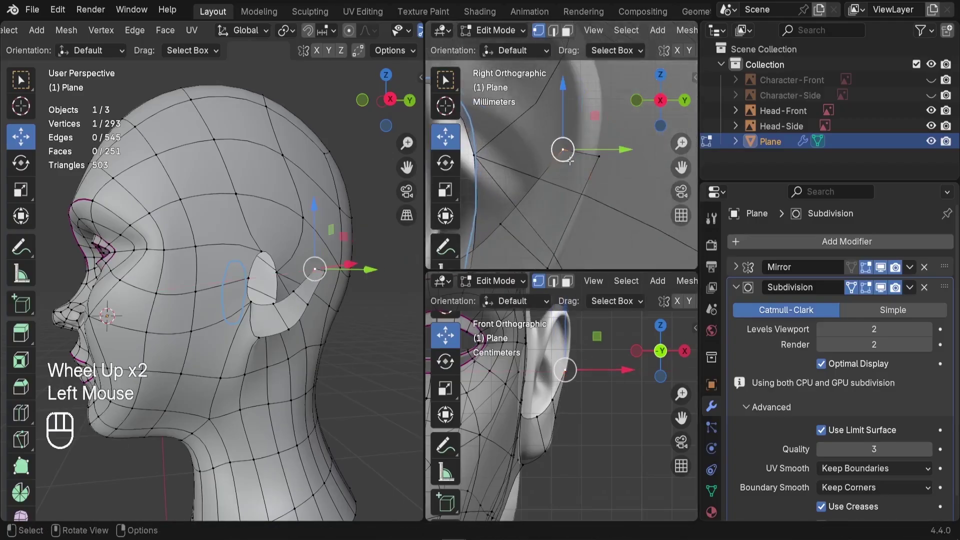
{"action": "left_click_drag", "start_coordinate": [594, 149], "coordinate": [604, 149]}
{"action": "scroll", "coordinate": [603, 149], "scroll_direction": "down", "scroll_amount": 2}
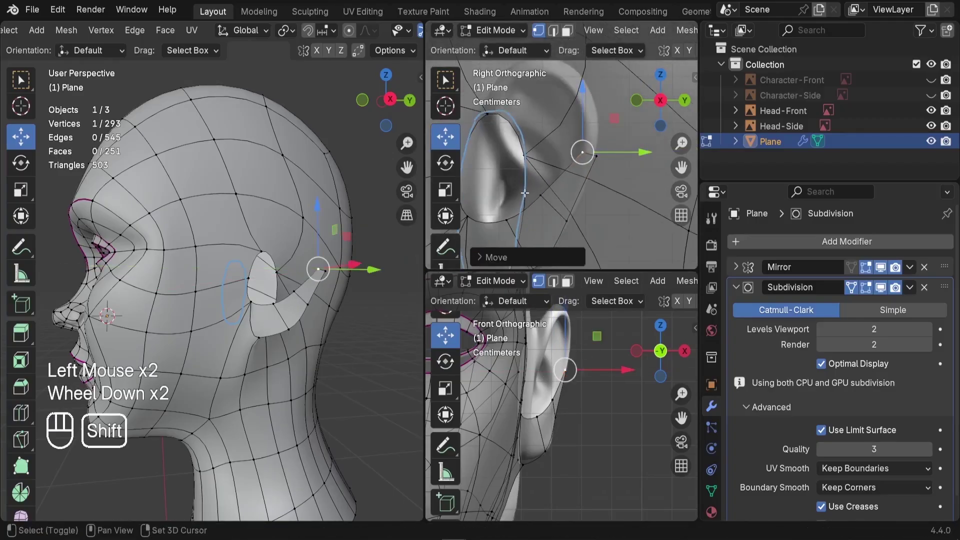
- Move the inner vertices of the lower rim and the earlobe down along the reference ear in the side view
{"action": "middle_click_drag", "start_coordinate": [522, 199], "coordinate": [568, 145], "text": "shift"}
{"action": "left_click", "coordinate": [567, 146]}
{"action": "key", "text": "g"}
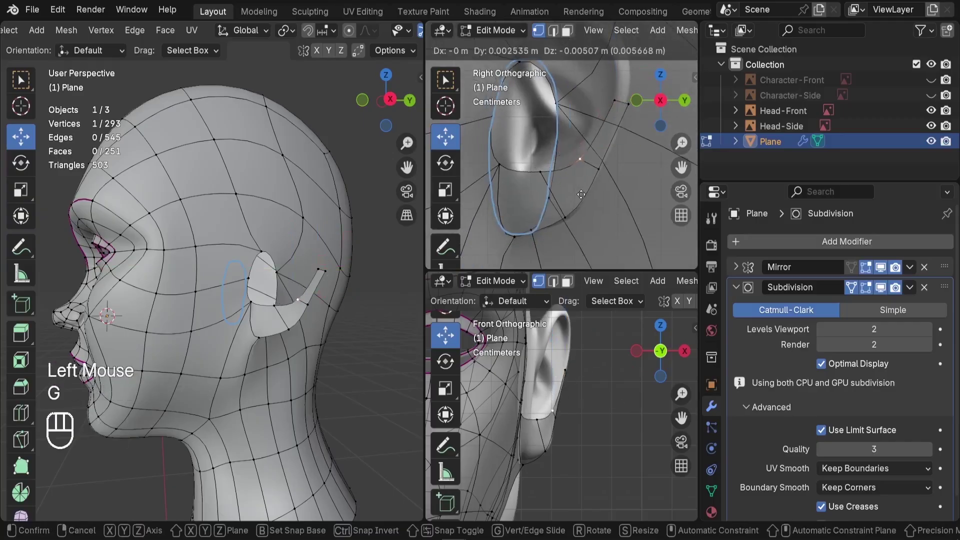
{"action": "left_click", "coordinate": [585, 192]}
{"action": "left_click", "coordinate": [541, 172]}
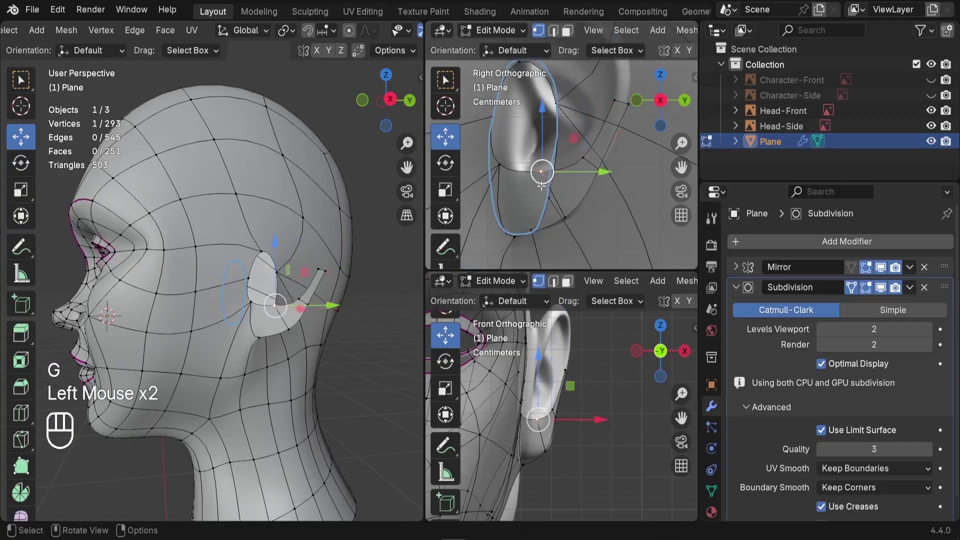
{"action": "key", "text": "g"}
{"action": "left_click", "coordinate": [537, 213]}
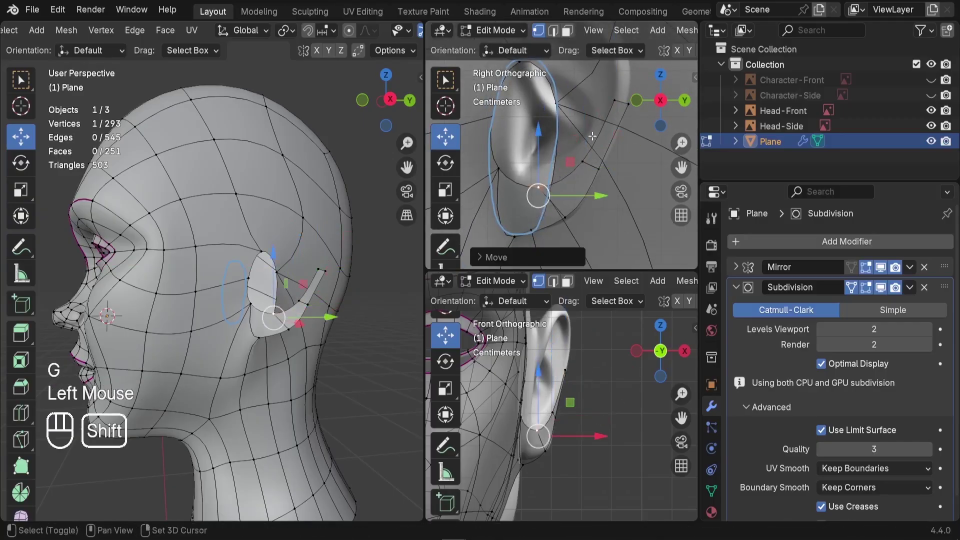
- Extrude the rim's end edge by two segments up the back of the reference ear, rotating each new edge to follow the curve
{"action": "middle_click_drag", "start_coordinate": [592, 136], "coordinate": [542, 204], "text": "shift"}
{"action": "left_click", "coordinate": [565, 170]}
{"action": "left_click", "coordinate": [580, 175], "text": "shift"}
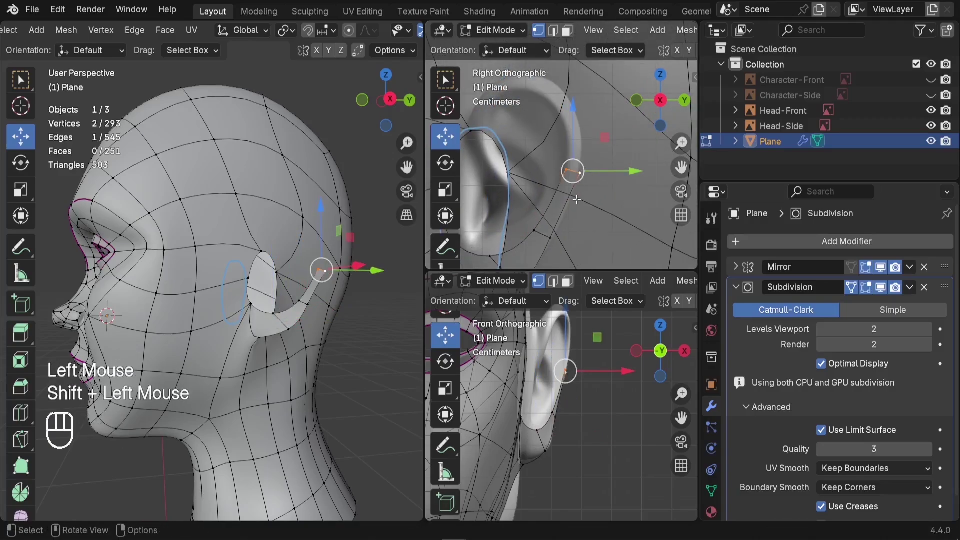
{"action": "key", "text": "e"}
{"action": "left_click", "coordinate": [580, 152]}
{"action": "key", "text": "r"}
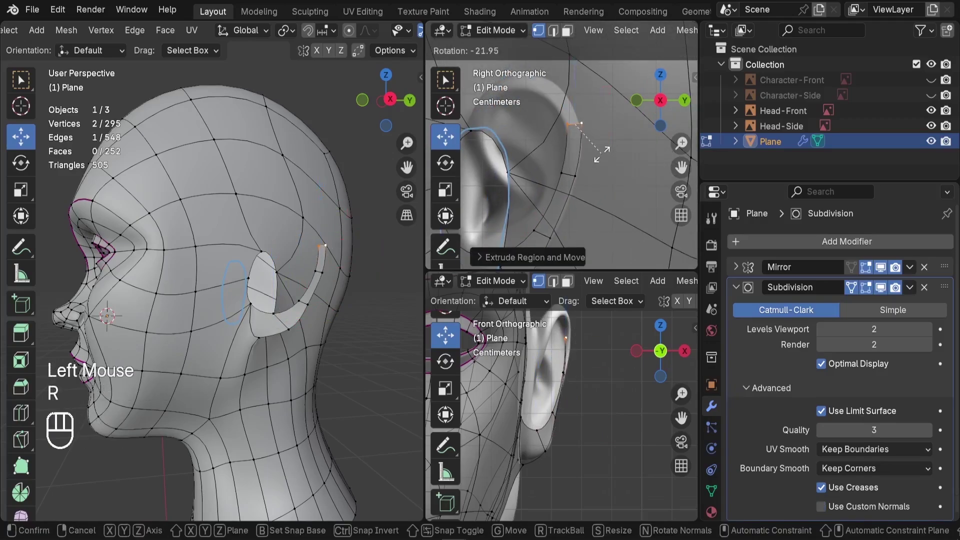
{"action": "left_click", "coordinate": [602, 154]}
{"action": "key", "text": "e"}
{"action": "left_click", "coordinate": [580, 116]}
{"action": "middle_click_drag", "start_coordinate": [580, 116], "coordinate": [610, 170], "text": "shift"}
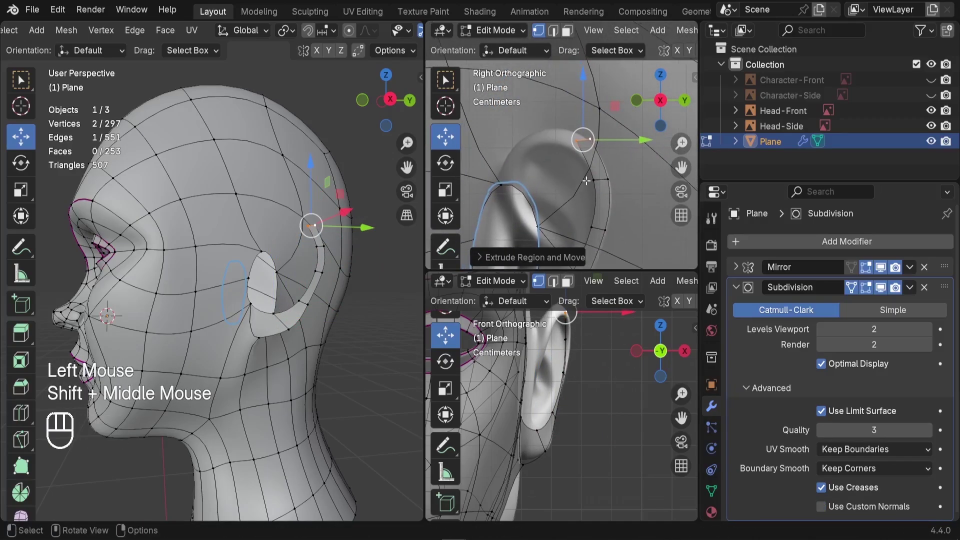
{"action": "key", "text": "r"}
{"action": "left_click", "coordinate": [613, 159]}
- Extrude the rim two more segments forward over the top of the reference ear, rotating each new edge to the outline
{"action": "key", "text": "e"}
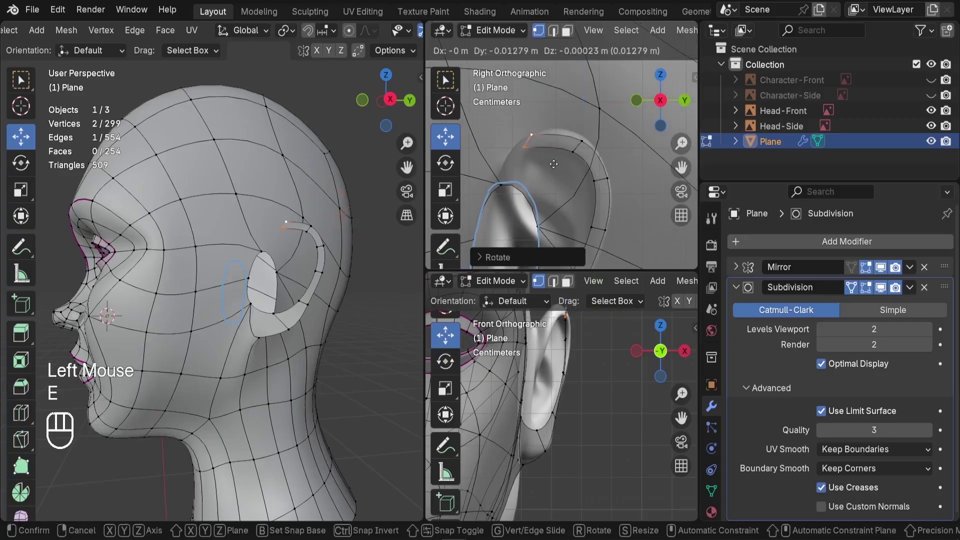
{"action": "left_click", "coordinate": [568, 160]}
{"action": "key", "text": "r"}
{"action": "left_click", "coordinate": [594, 141]}
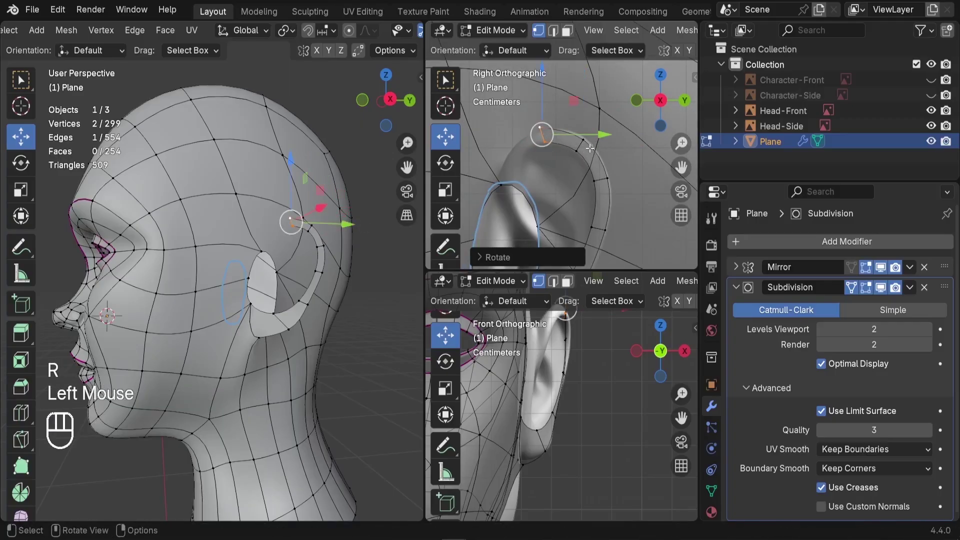
{"action": "key", "text": "e"}
{"action": "left_click", "coordinate": [554, 177]}
{"action": "key", "text": "r"}
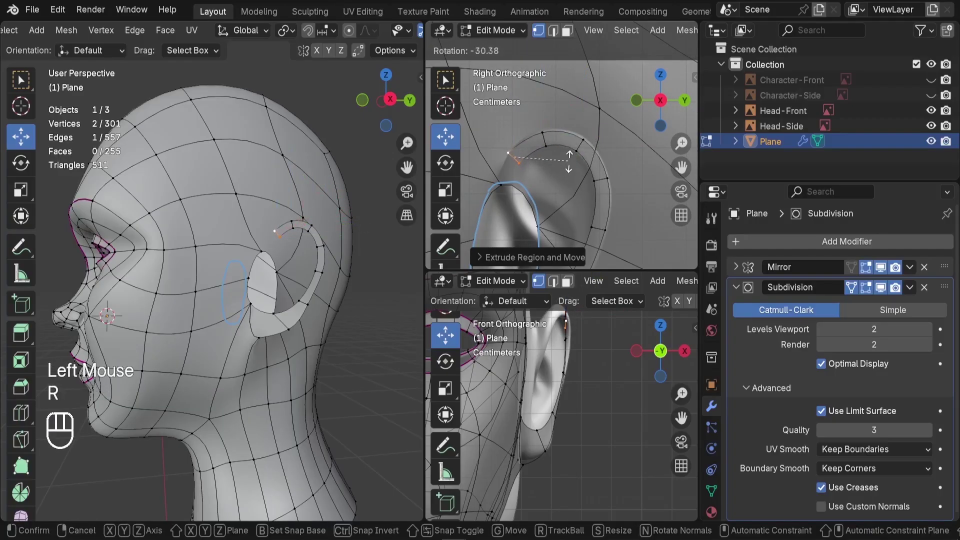
{"action": "left_click", "coordinate": [569, 153]}
- Move the rim's front end edge inward along X to match the reference ear in the front view
{"action": "middle_click_drag", "start_coordinate": [568, 152], "coordinate": [606, 139], "text": "shift"}
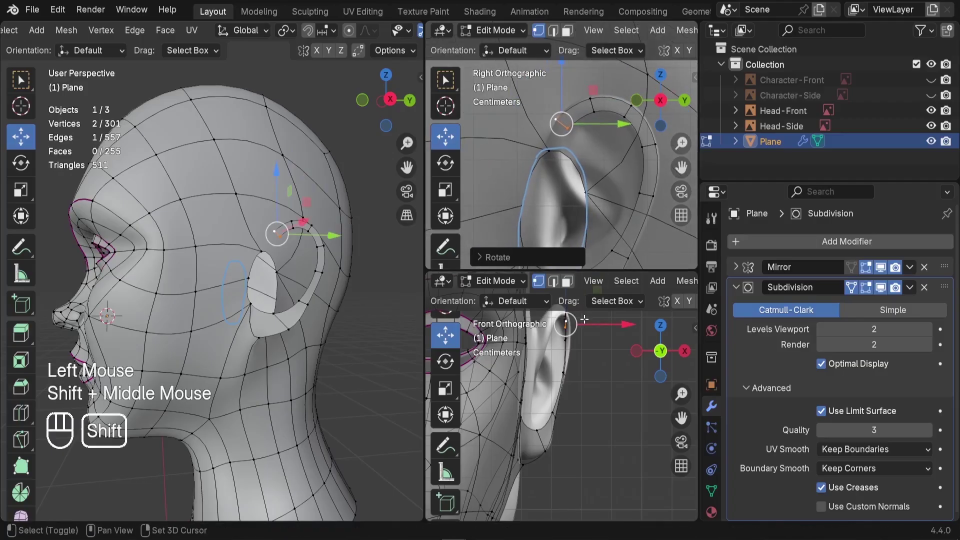
{"action": "middle_click_drag", "start_coordinate": [575, 350], "coordinate": [550, 423], "text": "shift"}
{"action": "scroll", "coordinate": [555, 410], "scroll_direction": "up", "scroll_amount": 2}
{"action": "left_click_drag", "start_coordinate": [585, 389], "coordinate": [556, 403]}
- Shift the top and upper rear rim edges along X to follow the reference ear in the front view
{"action": "middle_click_drag", "start_coordinate": [590, 115], "coordinate": [560, 167], "text": "shift"}
{"action": "left_click", "coordinate": [558, 158]}
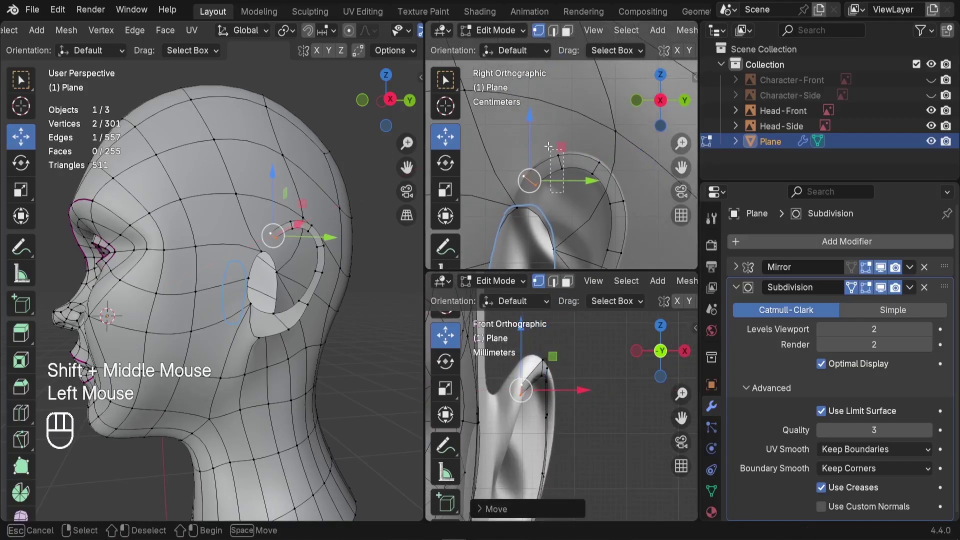
{"action": "mouse_move", "coordinate": [594, 358]}
{"action": "left_mouse_down"}
{"action": "mouse_move", "coordinate": [585, 364]}
{"action": "mouse_move", "coordinate": [578, 342]}
{"action": "mouse_move", "coordinate": [596, 360]}
{"action": "left_mouse_up"}
{"action": "left_click", "coordinate": [603, 173]}
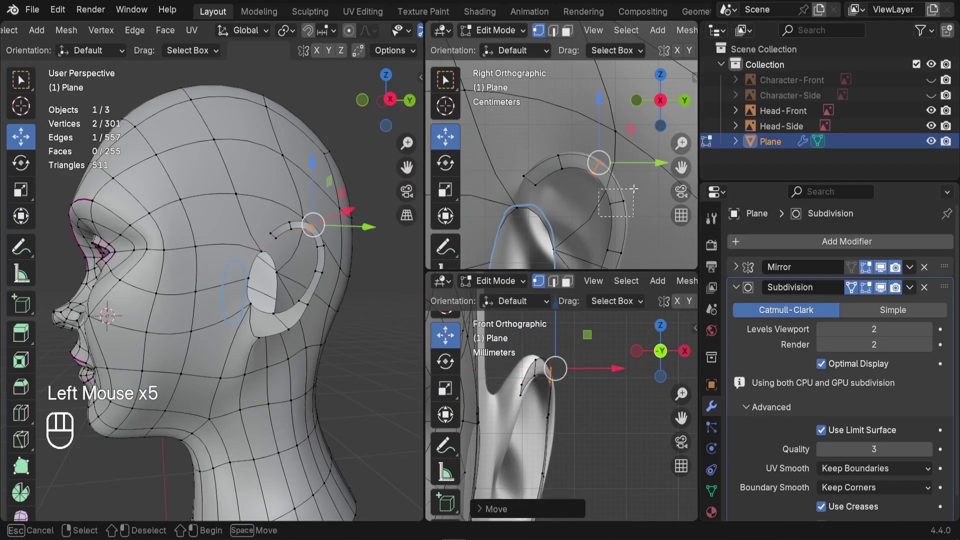
{"action": "left_click_drag", "start_coordinate": [633, 188], "coordinate": [634, 189]}
{"action": "left_click_drag", "start_coordinate": [589, 415], "coordinate": [596, 417]}
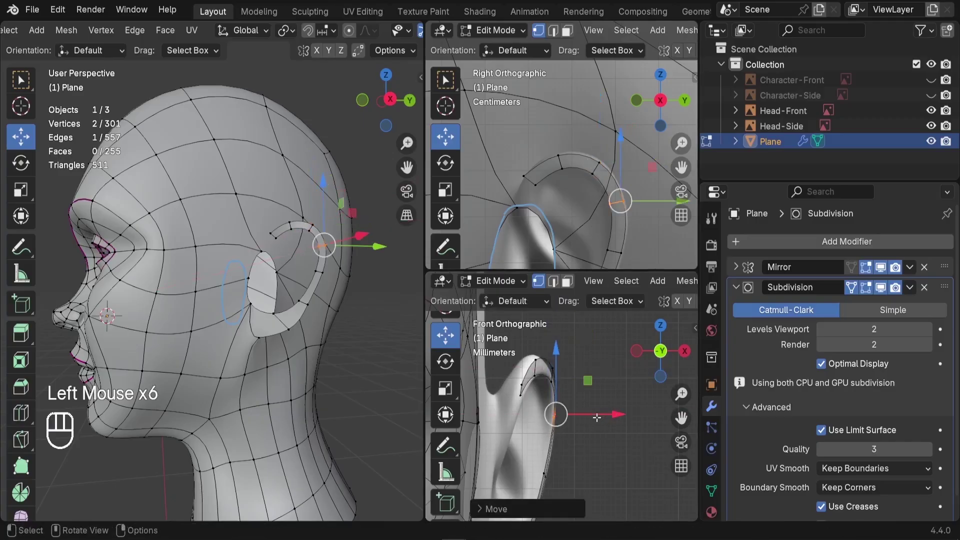
- Scale the rim's front end edge and reposition it on the upper front of the reference ear in the side view
{"action": "mouse_move", "coordinate": [548, 192]}
{"action": "left_mouse_down"}
{"action": "mouse_move", "coordinate": [515, 185]}
{"action": "mouse_move", "coordinate": [540, 199]}
{"action": "left_mouse_up"}
{"action": "right_click", "coordinate": [514, 184]}
{"action": "middle_click_drag", "start_coordinate": [553, 216], "coordinate": [562, 196], "text": "shift"}
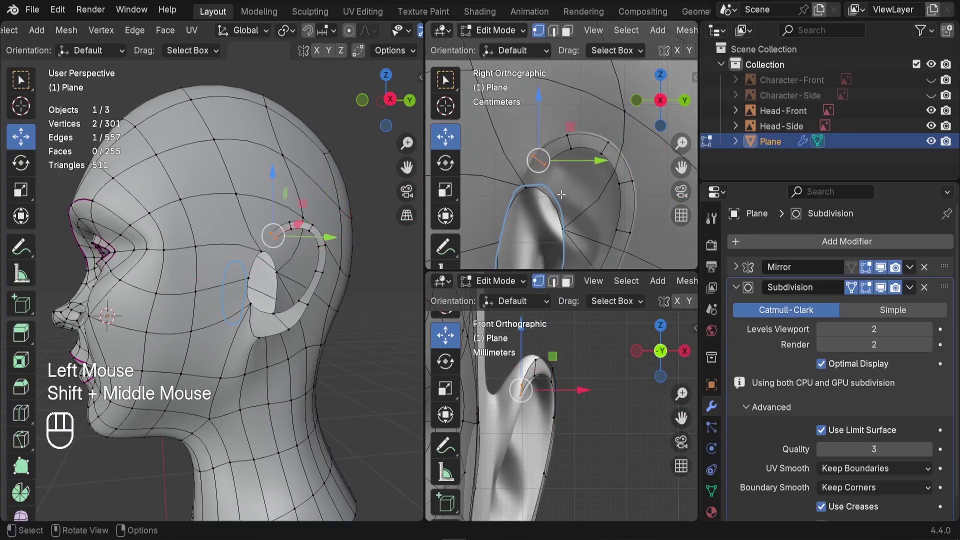
{"action": "key", "text": "s"}
{"action": "left_click", "coordinate": [571, 205]}
{"action": "key", "text": "g"}
{"action": "left_click", "coordinate": [574, 208]}
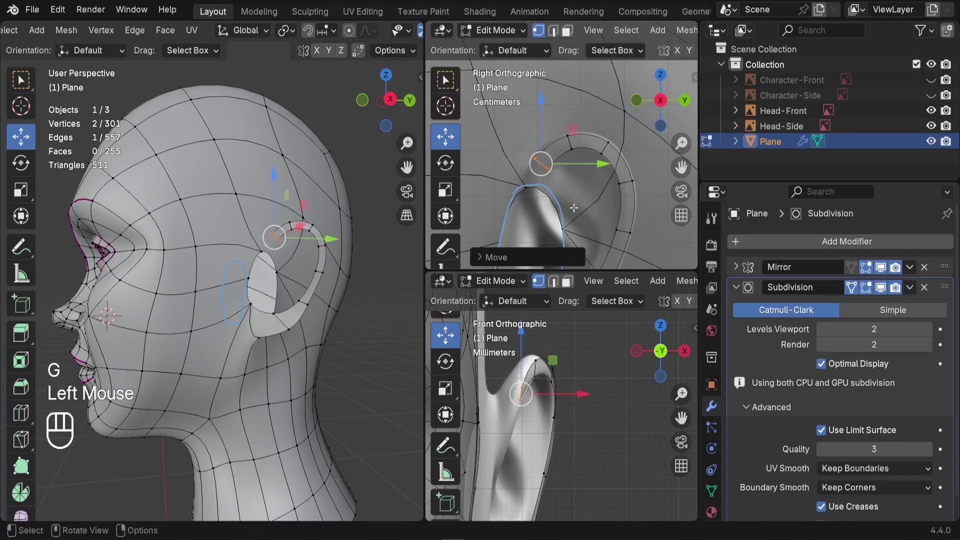
- Move the top and upper rear rim edges onto the reference ear's outline and select the rim's front end edge
{"action": "left_click_drag", "start_coordinate": [584, 180], "coordinate": [565, 133]}
{"action": "key", "text": "g"}
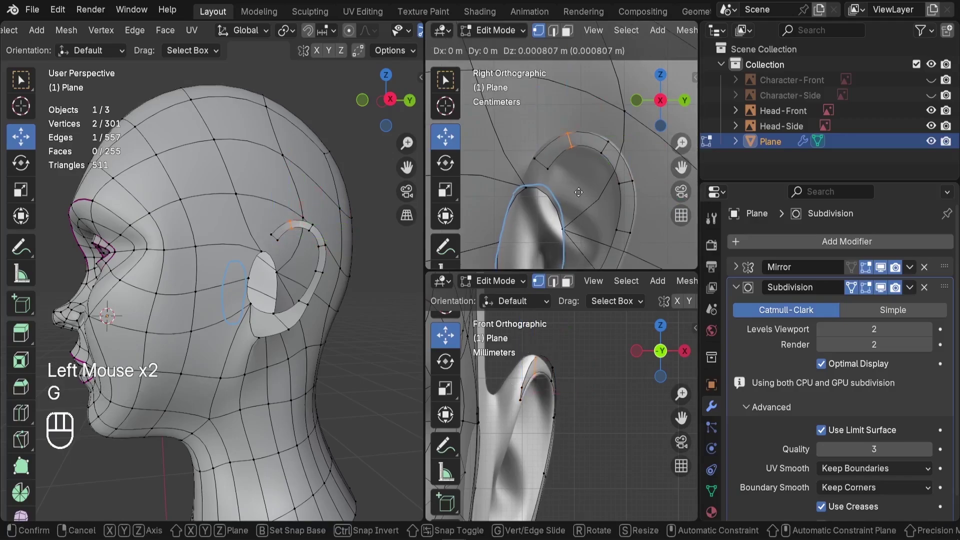
{"action": "left_click", "coordinate": [579, 194]}
{"action": "left_click_drag", "start_coordinate": [589, 175], "coordinate": [611, 134]}
{"action": "key", "text": "g"}
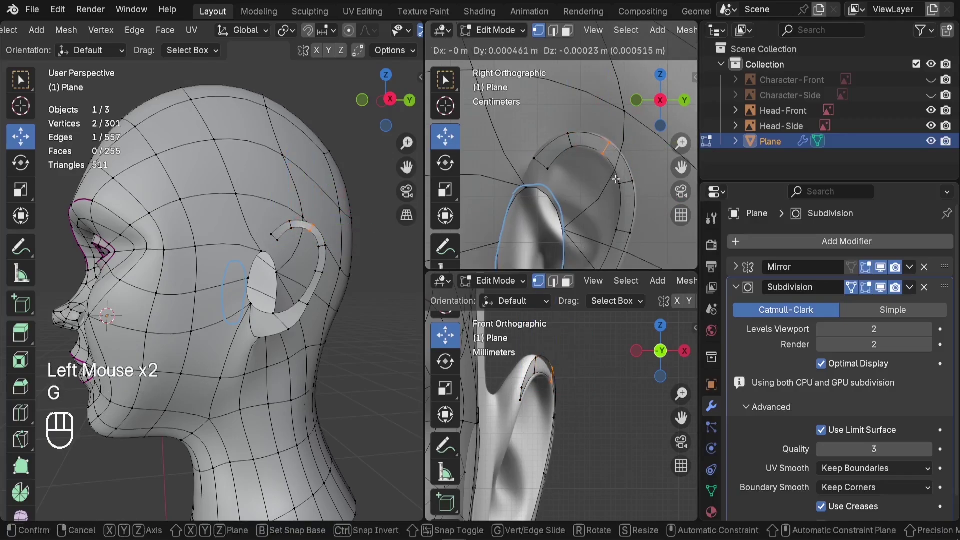
{"action": "left_click", "coordinate": [615, 179]}
{"action": "left_click_drag", "start_coordinate": [551, 184], "coordinate": [524, 148]}
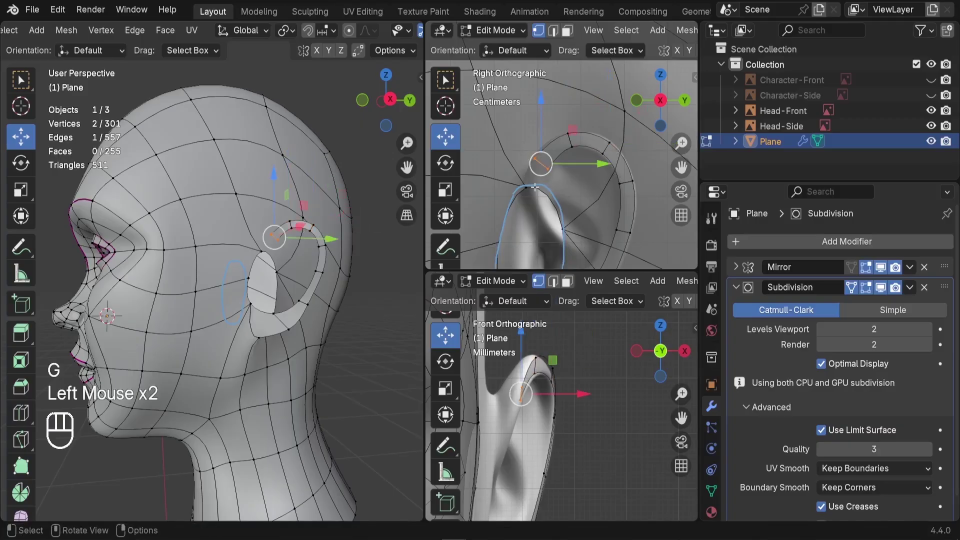
- Extrude the rim's front end edge down to the top of the ear opening and shift it along X in the front view
{"action": "key", "text": "e"}
{"action": "left_click", "coordinate": [531, 215]}
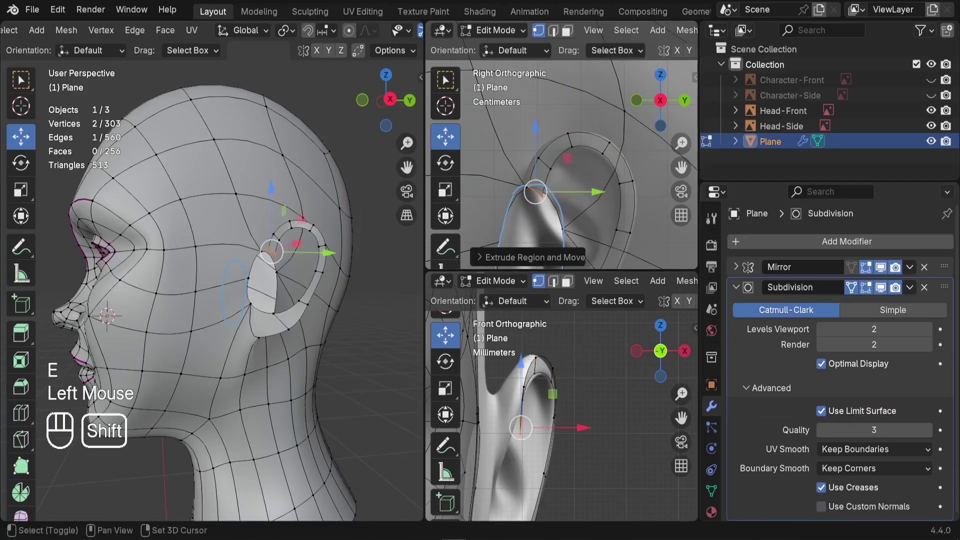
{"action": "middle_click_drag", "start_coordinate": [533, 425], "coordinate": [568, 399], "text": "shift"}
{"action": "left_click_drag", "start_coordinate": [596, 398], "coordinate": [576, 410]}
- Merge the two end vertices of the extruded strip with the neighbouring ear-opening vertices using Merge At Last
{"action": "scroll", "coordinate": [523, 181], "scroll_direction": "up", "scroll_amount": 4}
{"action": "left_click", "coordinate": [507, 175], "text": "shift"}
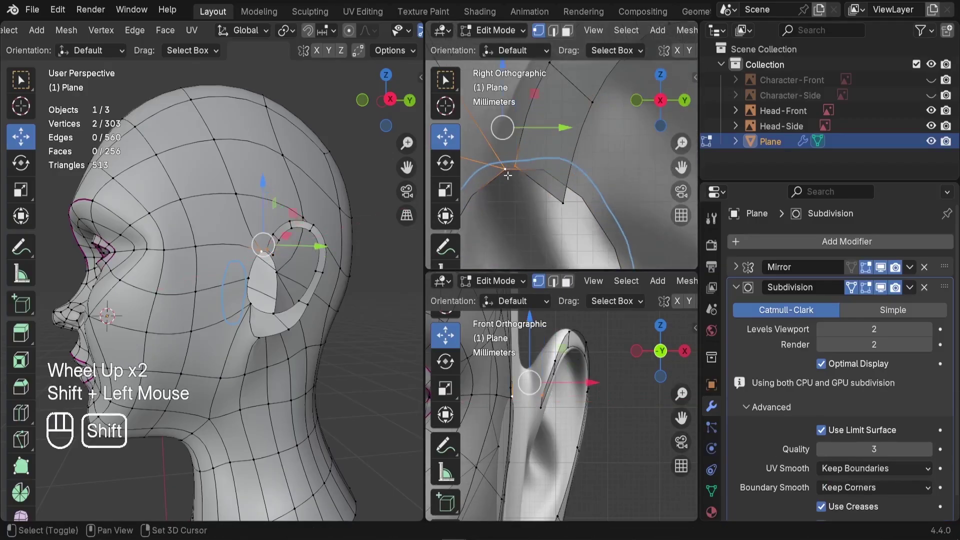
{"action": "key", "text": "m"}
{"action": "left_click", "coordinate": [571, 223]}
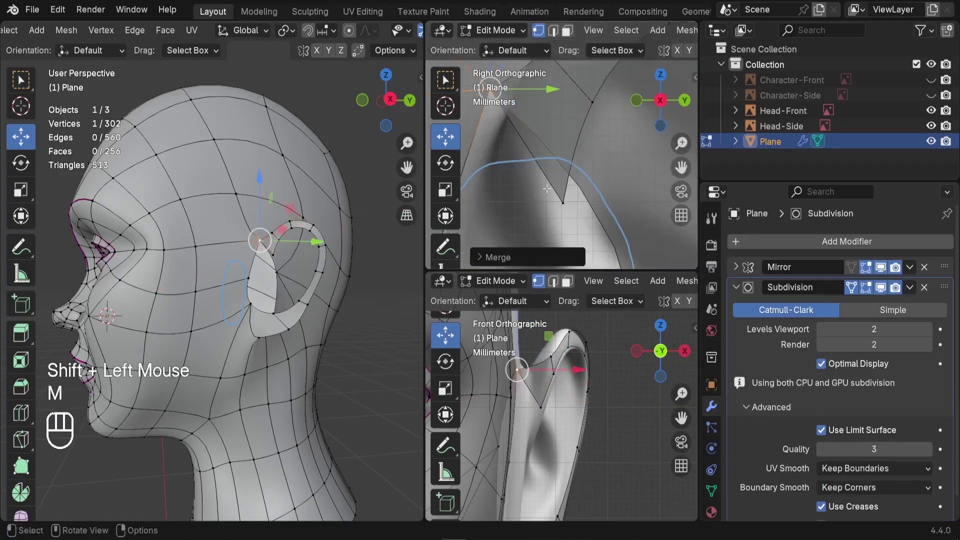
{"action": "scroll", "coordinate": [535, 163], "scroll_direction": "down", "scroll_amount": 3}
{"action": "left_click", "coordinate": [540, 184]}
{"action": "scroll", "coordinate": [541, 183], "scroll_direction": "down", "scroll_amount": 3}
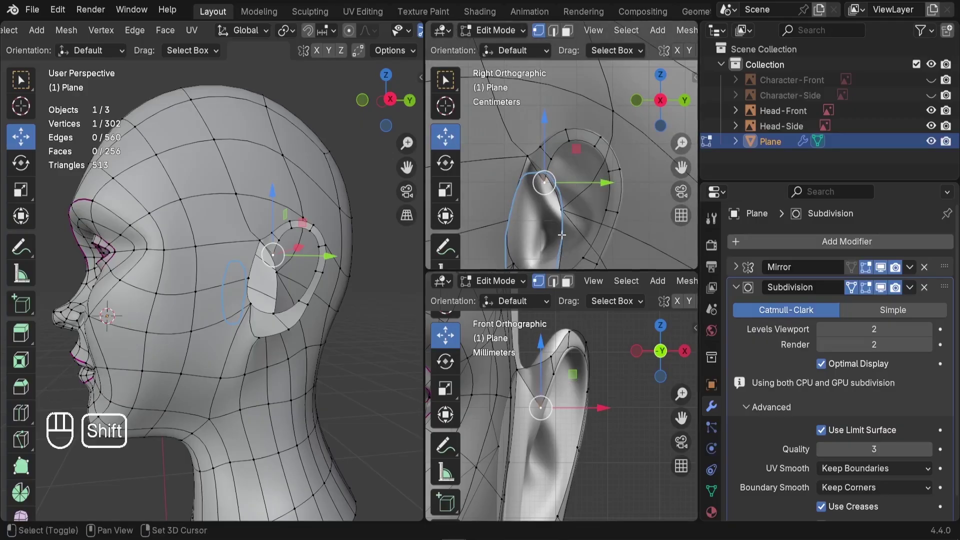
{"action": "middle_click_drag", "start_coordinate": [502, 221], "coordinate": [522, 201], "text": "shift"}
{"action": "left_click", "coordinate": [522, 202], "text": "shift"}
{"action": "key", "text": "m"}
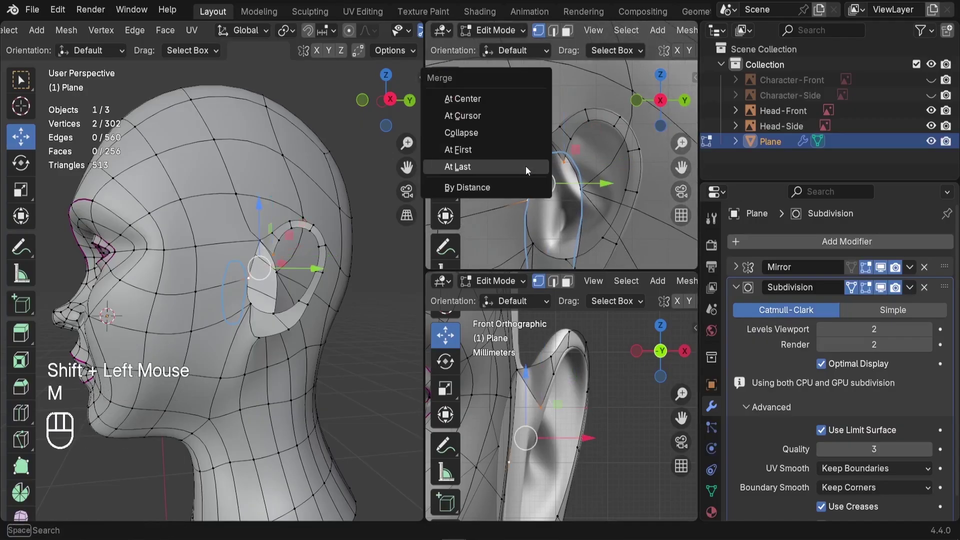
{"action": "left_click", "coordinate": [526, 166]}
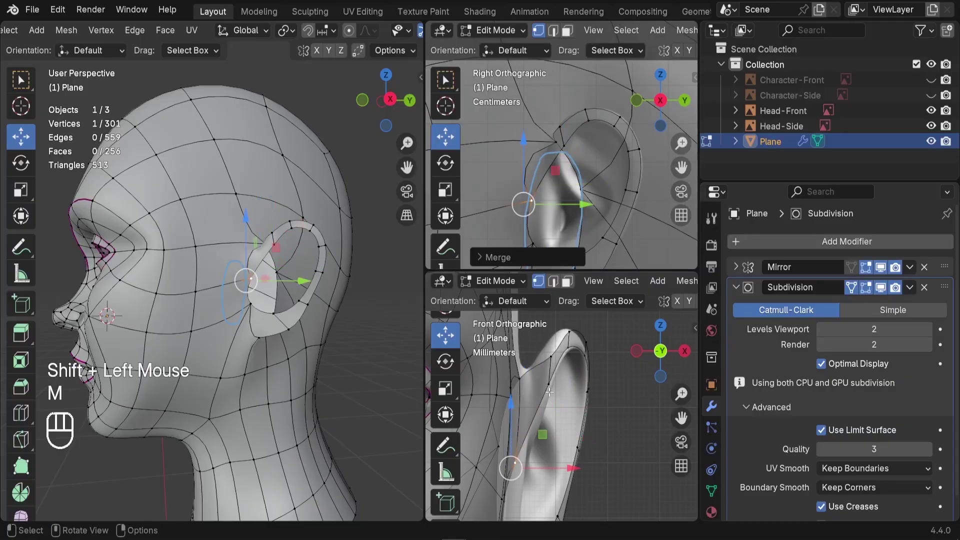
- Shift the upper front rim vertex inward along X in the front view
{"action": "left_click", "coordinate": [549, 360]}
{"action": "left_click_drag", "start_coordinate": [605, 361], "coordinate": [590, 365]}
{"action": "scroll", "coordinate": [565, 165], "scroll_direction": "down", "scroll_amount": 2}
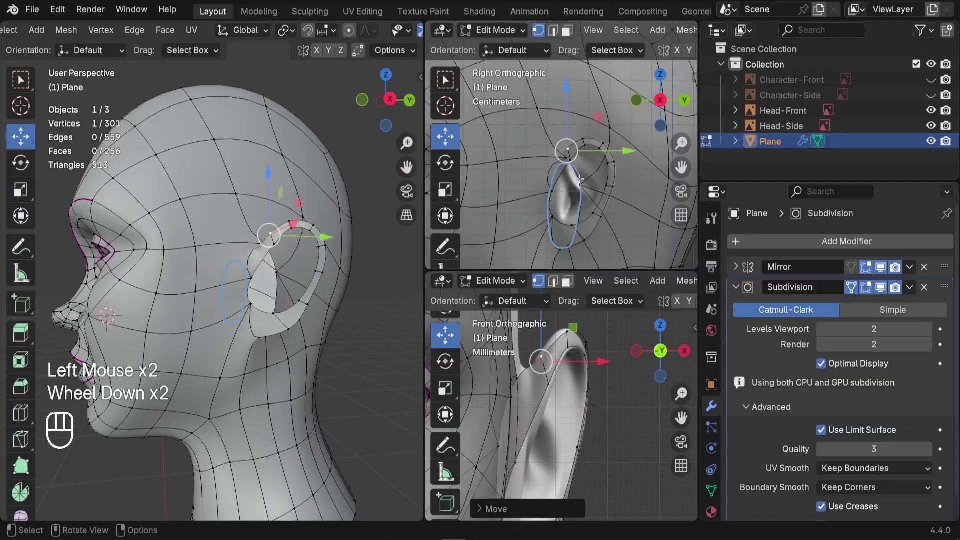
- Reposition the two outer vertices along the bottom of the lobe in the side view
{"action": "middle_click_drag", "start_coordinate": [130, 310], "coordinate": [275, 329]}
{"action": "key", "text": "Tab"}
{"action": "key", "text": "Tab"}
{"action": "scroll", "coordinate": [277, 319], "scroll_direction": "up", "scroll_amount": 5}
{"action": "scroll", "coordinate": [278, 319], "scroll_direction": "up", "scroll_amount": 2}
{"action": "left_click", "coordinate": [326, 320]}
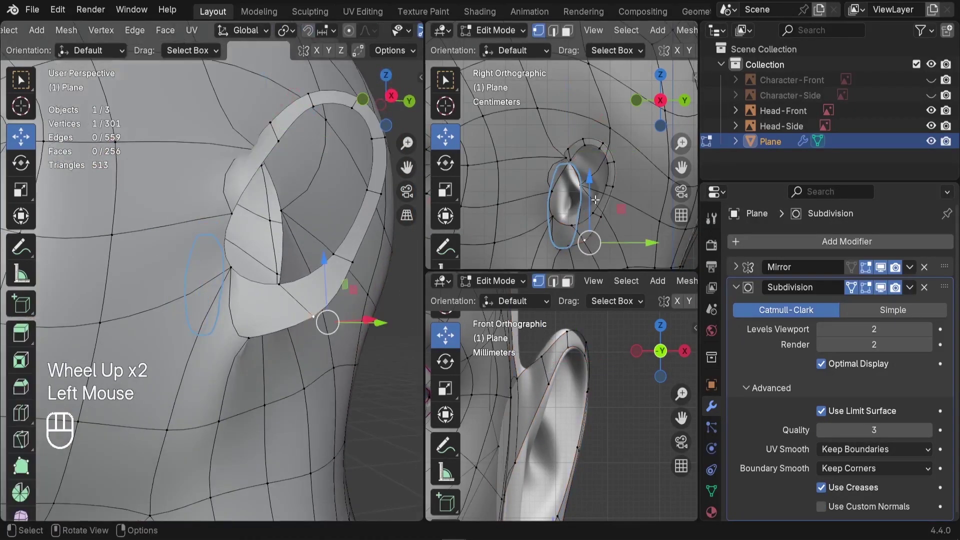
{"action": "middle_click_drag", "start_coordinate": [590, 260], "coordinate": [588, 183], "text": "shift"}
{"action": "scroll", "coordinate": [588, 184], "scroll_direction": "up", "scroll_amount": 2}
{"action": "key", "text": "g"}
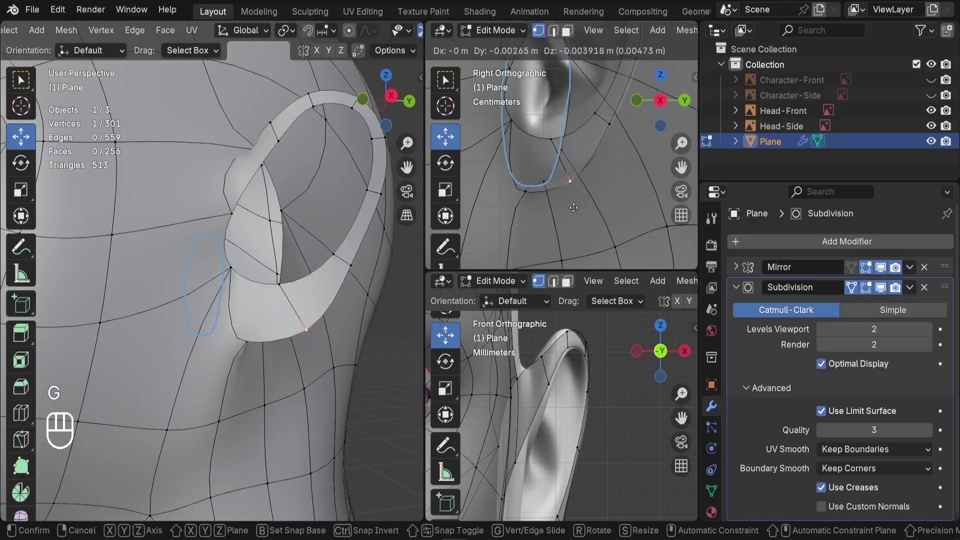
{"action": "left_click", "coordinate": [573, 204]}
{"action": "left_click", "coordinate": [525, 196]}
{"action": "key", "text": "g"}
{"action": "left_click_drag", "start_coordinate": [523, 185], "coordinate": [521, 186]}
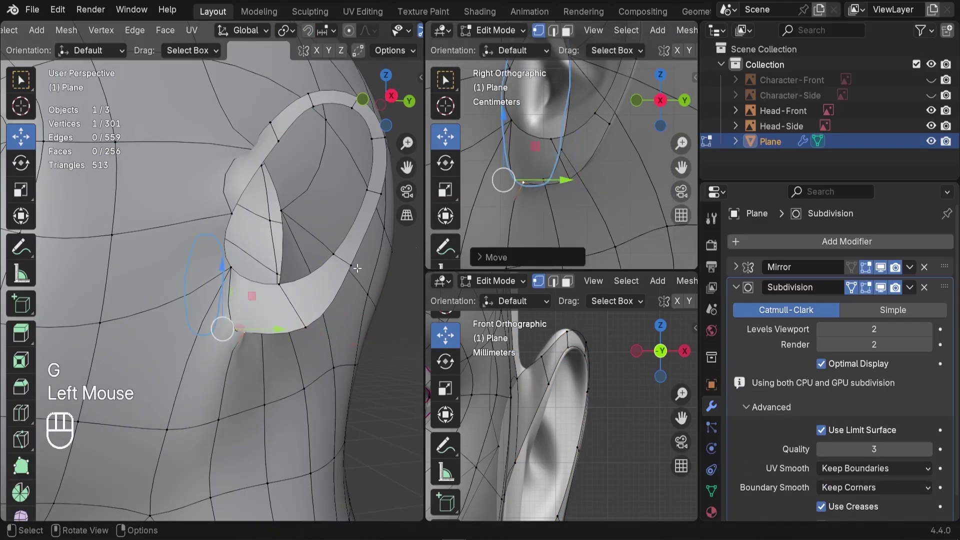
- Select the outer rim's edge path from its upper front to its lower rear and extrude it along X towards the head
{"action": "scroll", "coordinate": [220, 325], "scroll_direction": "down", "scroll_amount": 2}
{"action": "key", "text": "Tab"}
{"action": "middle_click_drag", "start_coordinate": [280, 330], "coordinate": [305, 243]}
{"action": "key", "text": "Tab"}
{"action": "scroll", "coordinate": [305, 243], "scroll_direction": "up", "scroll_amount": 4}
{"action": "left_click", "coordinate": [259, 231]}
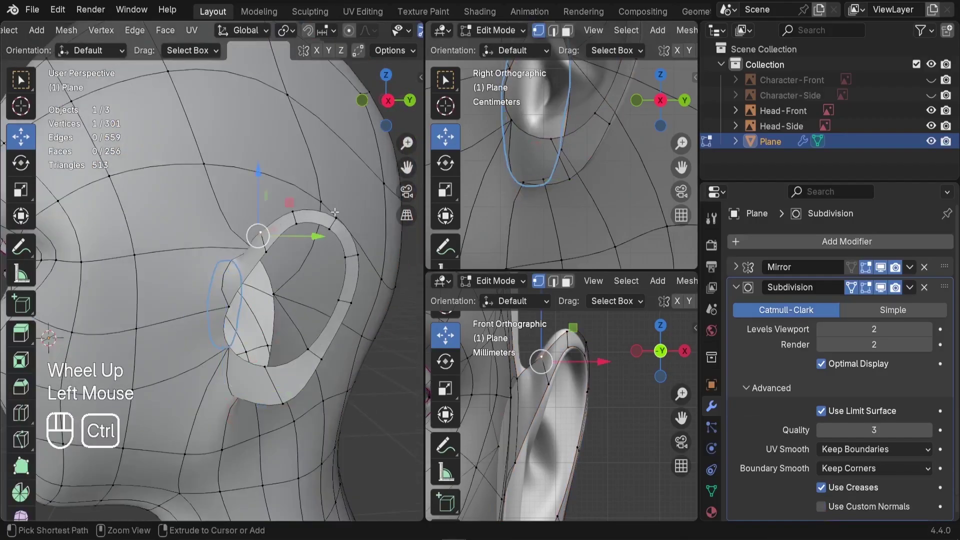
{"action": "left_click", "coordinate": [354, 238], "text": "ctrl"}
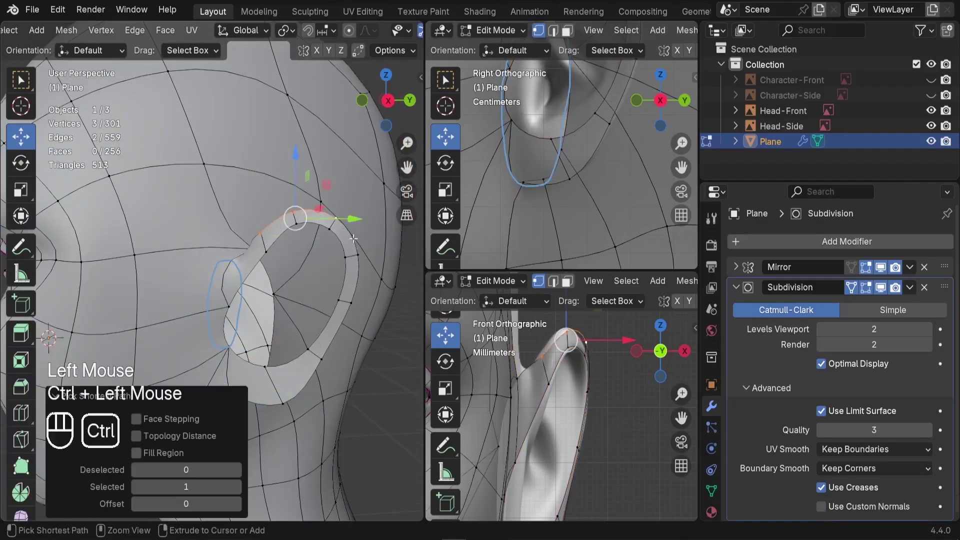
{"action": "left_click", "coordinate": [327, 361], "text": "ctrl"}
{"action": "middle_click_drag", "start_coordinate": [325, 330], "coordinate": [189, 274]}
{"action": "scroll", "coordinate": [154, 296], "scroll_direction": "up", "scroll_amount": 1, "text": "shift"}
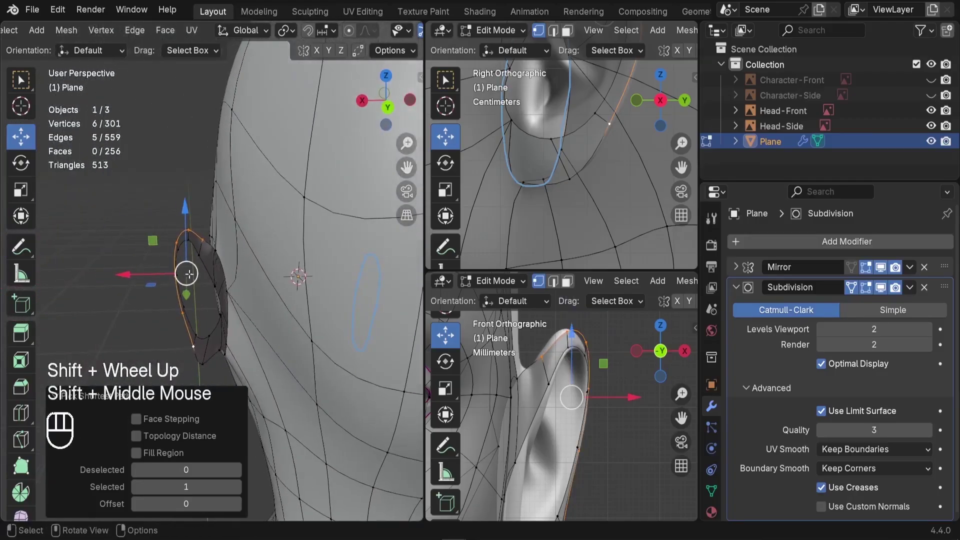
{"action": "key", "text": "e"}
{"action": "key", "text": "x"}
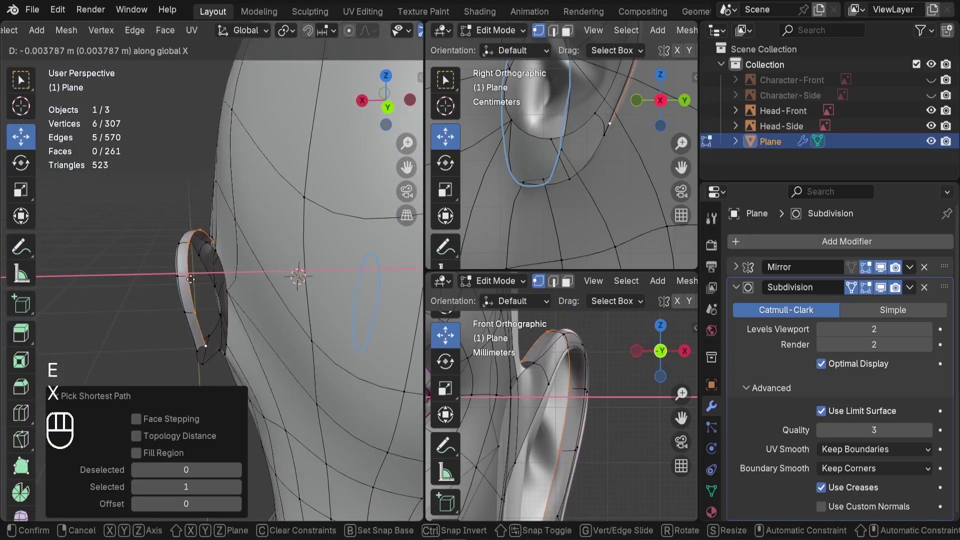
{"action": "left_click", "coordinate": [190, 279]}
- Fill a face across the top of the rim's back side between the new strip and the rim's front part
{"action": "middle_click_drag", "start_coordinate": [190, 279], "coordinate": [97, 350]}
{"action": "middle_click_drag", "start_coordinate": [215, 260], "coordinate": [193, 251], "text": "shift"}
{"action": "scroll", "coordinate": [220, 225], "scroll_direction": "up", "scroll_amount": 2}
{"action": "left_click", "coordinate": [158, 217]}
{"action": "left_click", "coordinate": [169, 172], "text": "shift"}
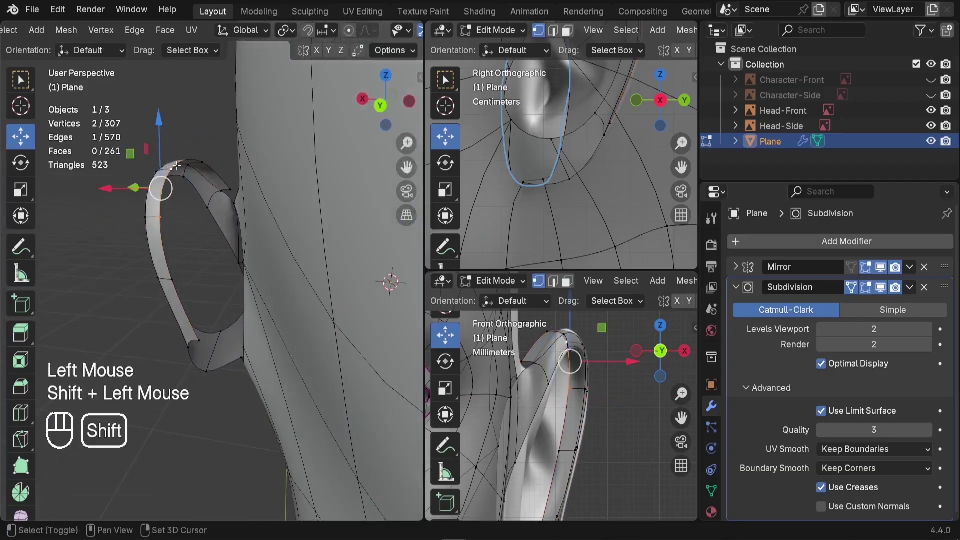
{"action": "left_click", "coordinate": [204, 160], "text": "shift"}
{"action": "left_click", "coordinate": [221, 191], "text": "shift"}
{"action": "key", "text": "f"}
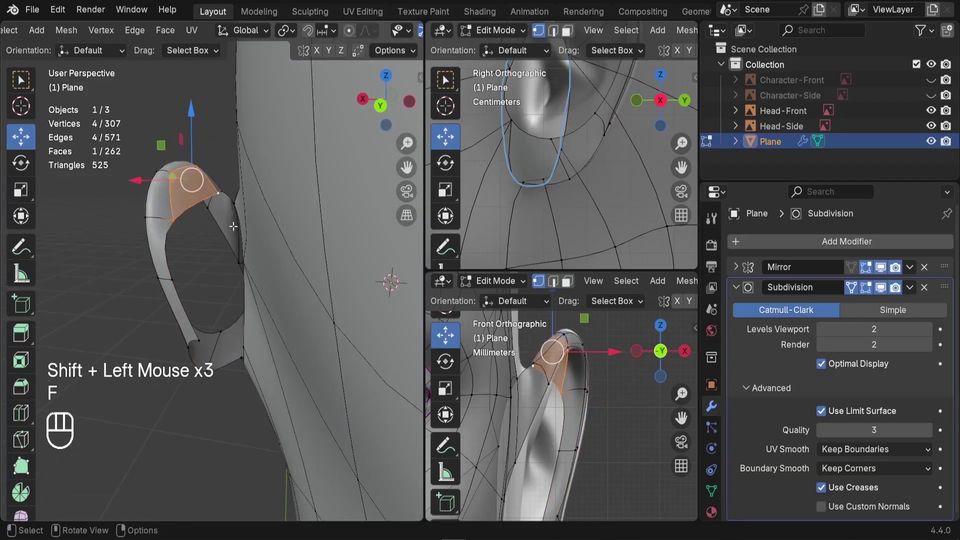
- Select the vertices at the top of the ear's back side and shift them along X towards the head
{"action": "middle_click_drag", "start_coordinate": [185, 245], "coordinate": [215, 249]}
{"action": "left_click", "coordinate": [204, 205]}
{"action": "left_click", "coordinate": [215, 192], "text": "shift"}
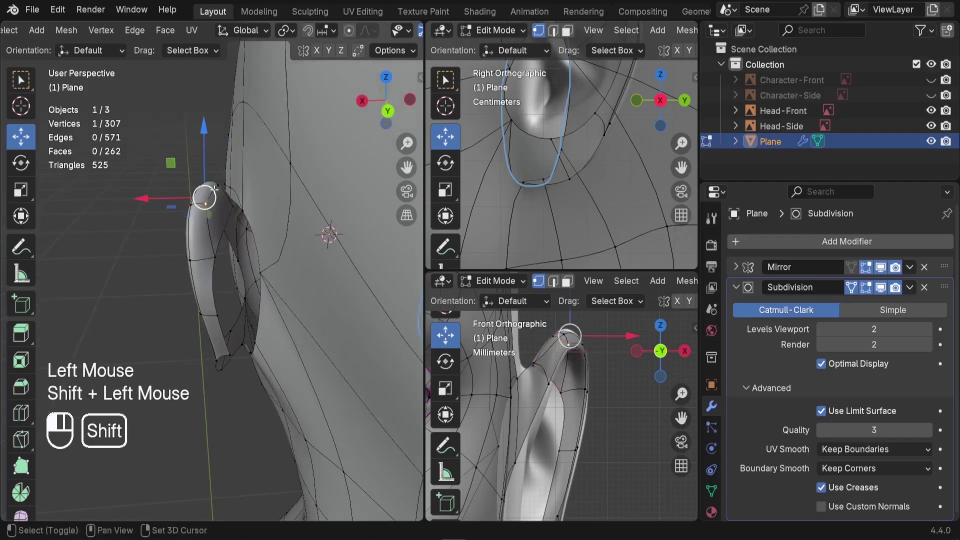
{"action": "middle_click_drag", "start_coordinate": [215, 195], "coordinate": [218, 233]}
{"action": "left_click_drag", "start_coordinate": [167, 213], "coordinate": [181, 215]}
- Add a loop cut across the top section of the ear's rim and back side
{"action": "key", "text": "Tab"}
{"action": "mouse_move", "coordinate": [181, 216]}
{"action": "middle_mouse_down"}
{"action": "mouse_move", "coordinate": [245, 261]}
{"action": "mouse_move", "coordinate": [163, 203]}
{"action": "mouse_move", "coordinate": [183, 202]}
{"action": "middle_mouse_up"}
{"action": "key", "text": "Tab"}
{"action": "left_click", "coordinate": [170, 257]}
{"action": "scroll", "coordinate": [180, 200], "scroll_direction": "up", "scroll_amount": 2}
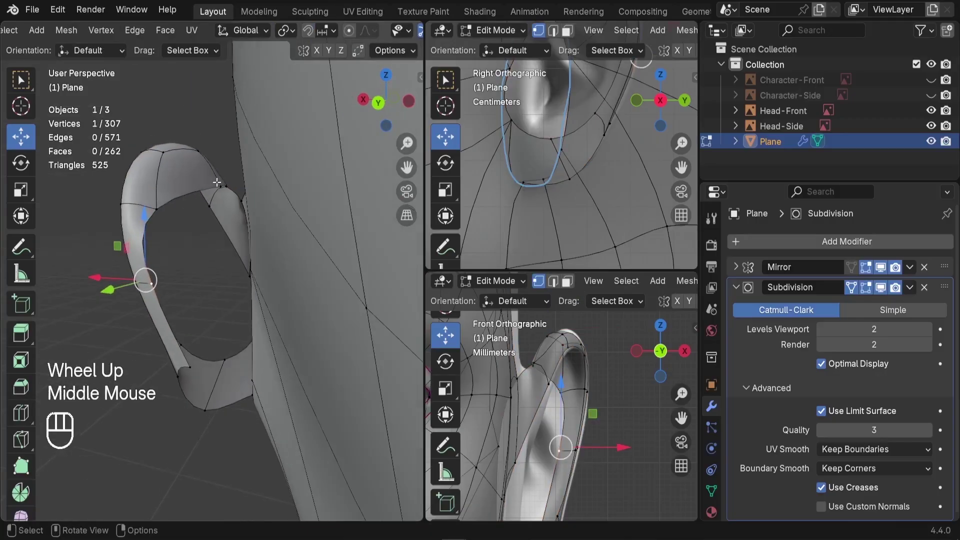
{"action": "key", "text": "ctrl+r"}
{"action": "double_click", "coordinate": [187, 188]}
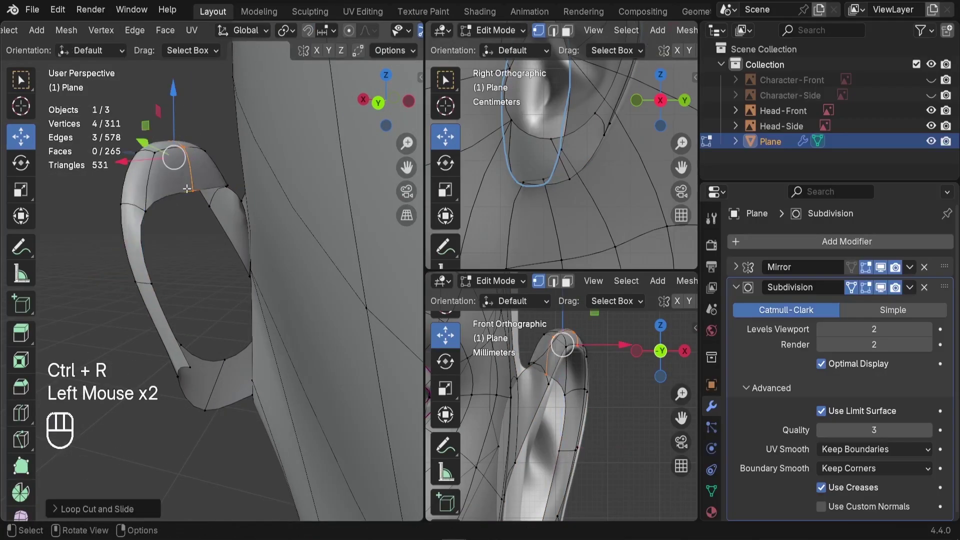
- Move the rim's upper front cross edges onto the reference ear's outline in the side view
{"action": "middle_click_drag", "start_coordinate": [561, 356], "coordinate": [555, 420], "text": "shift"}
{"action": "scroll", "coordinate": [575, 150], "scroll_direction": "up", "scroll_amount": 1}
{"action": "scroll", "coordinate": [575, 150], "scroll_direction": "down", "scroll_amount": 1}
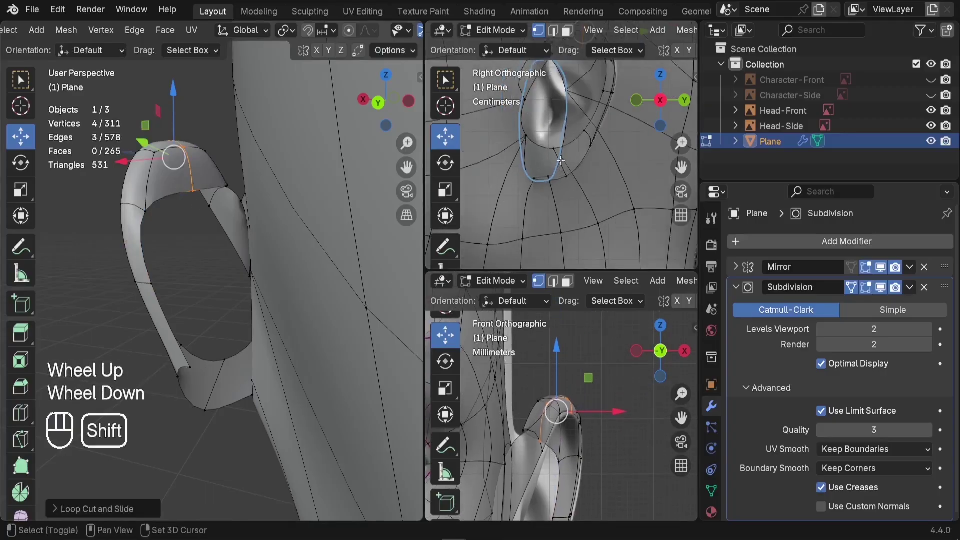
{"action": "middle_click_drag", "start_coordinate": [575, 150], "coordinate": [584, 125], "text": "shift"}
{"action": "scroll", "coordinate": [584, 126], "scroll_direction": "up", "scroll_amount": 2}
{"action": "left_click_drag", "start_coordinate": [541, 123], "coordinate": [518, 84]}
{"action": "middle_click_drag", "start_coordinate": [527, 146], "coordinate": [532, 215], "text": "shift"}
{"action": "left_click_drag", "start_coordinate": [533, 113], "coordinate": [532, 121]}
{"action": "key", "text": "g"}
{"action": "left_click", "coordinate": [555, 201]}
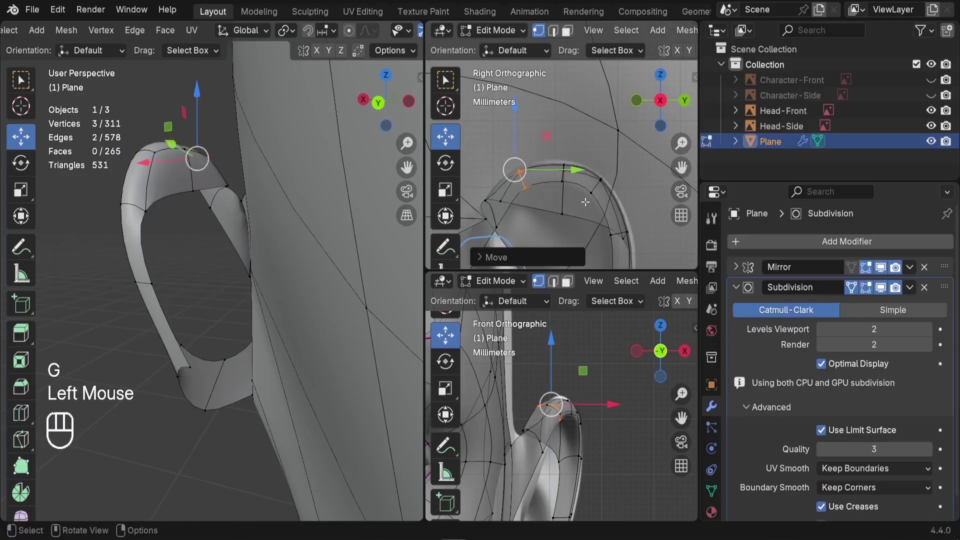
- Move the rim's upper rear and top cross edges onto the reference ear's outline in the side view
{"action": "left_click", "coordinate": [600, 179]}
{"action": "key", "text": "g"}
{"action": "left_click", "coordinate": [624, 190]}
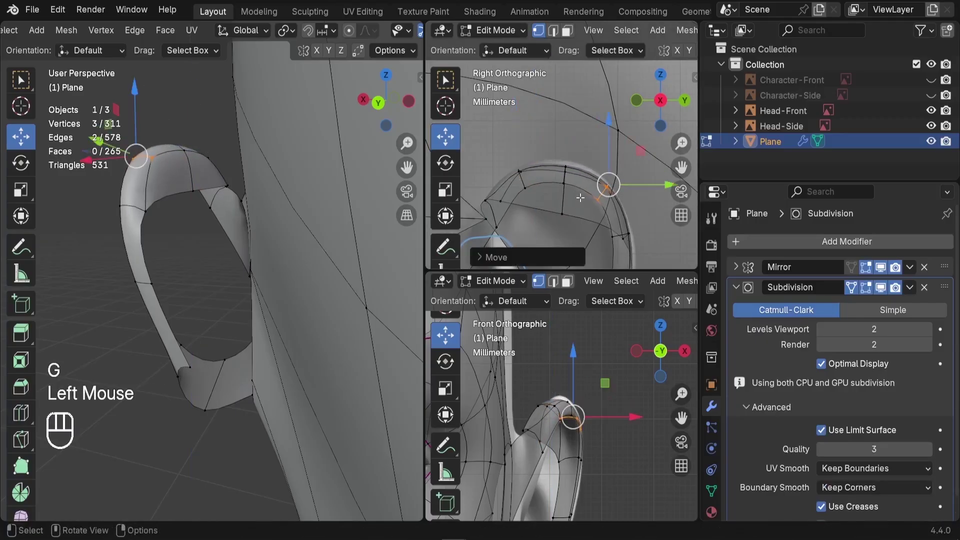
{"action": "left_click", "coordinate": [565, 163]}
{"action": "key", "text": "g"}
{"action": "left_click", "coordinate": [474, 184]}
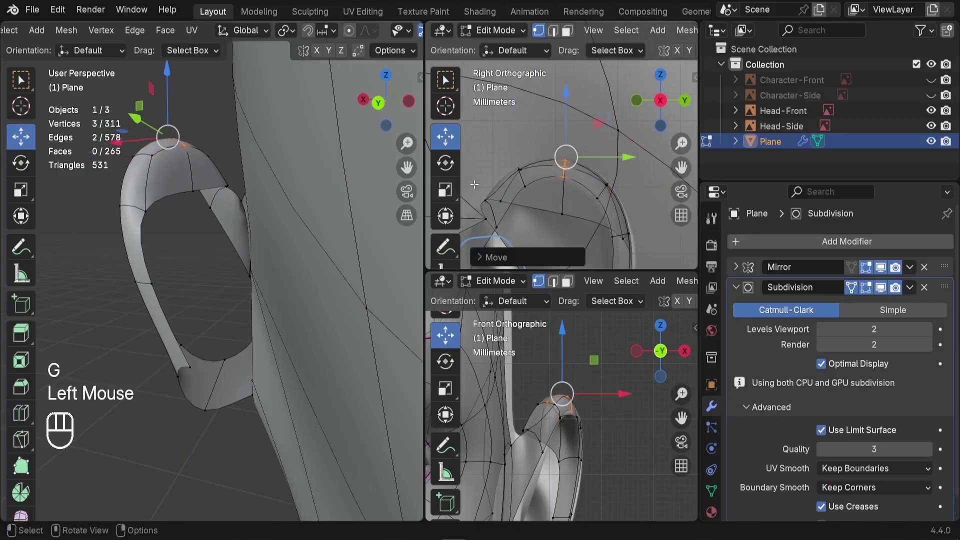
- Extrude the loop cut's lower end vertex down behind the ear and fill a face to the back strip
{"action": "left_click", "coordinate": [193, 190]}
{"action": "key", "text": "e"}
{"action": "left_click", "coordinate": [222, 310]}
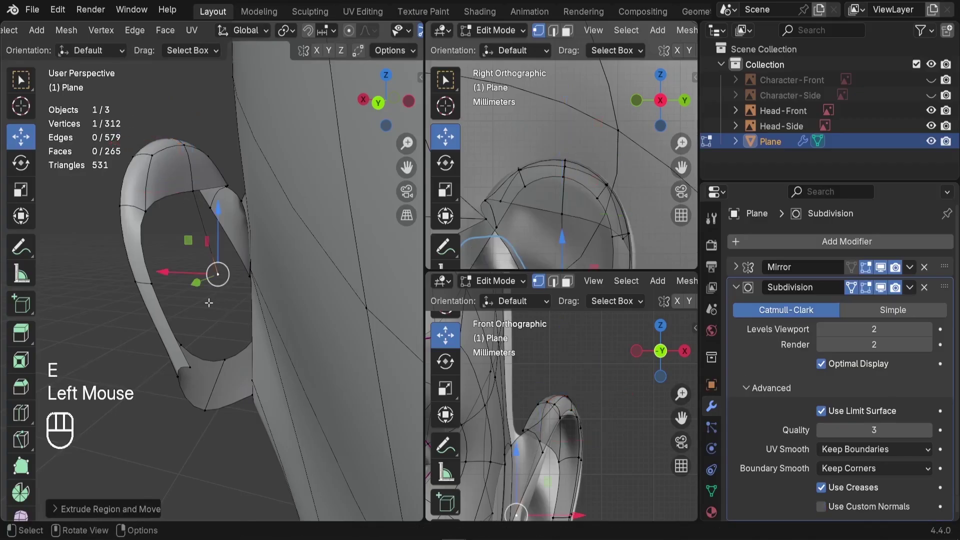
{"action": "left_click", "coordinate": [167, 294], "text": "shift"}
{"action": "left_click", "coordinate": [146, 204], "text": "shift"}
{"action": "left_click", "coordinate": [206, 202], "text": "shift"}
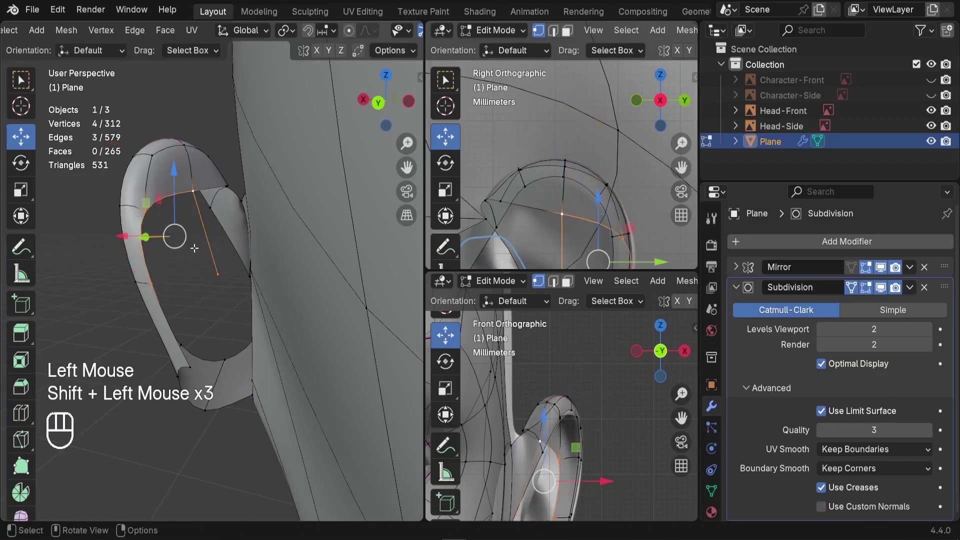
{"action": "key", "text": "f"}
- Extrude the new face's free corner vertex further down and fill a second face to the lower back strip
{"action": "middle_click_drag", "start_coordinate": [195, 259], "coordinate": [214, 279]}
{"action": "left_click", "coordinate": [227, 248]}
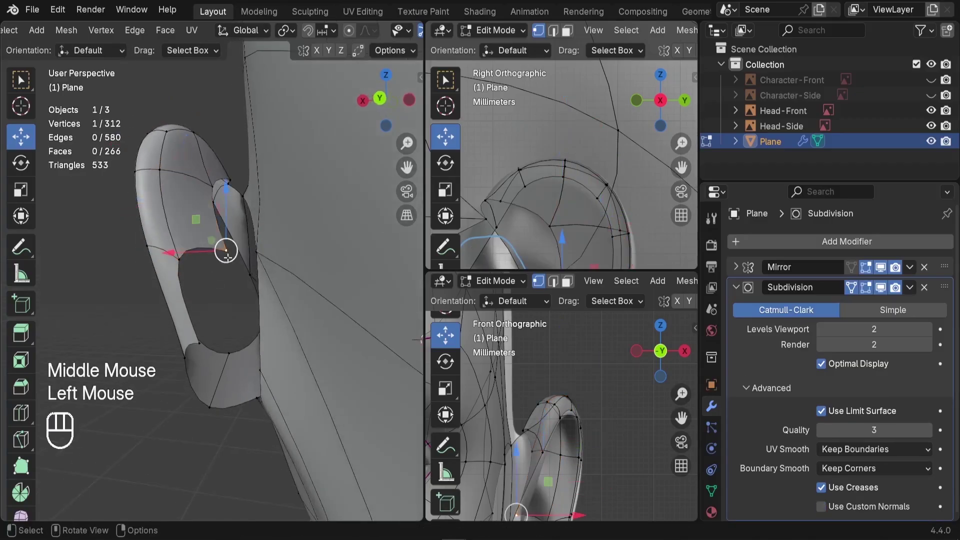
{"action": "key", "text": "e"}
{"action": "left_click", "coordinate": [237, 330]}
{"action": "left_click", "coordinate": [199, 343], "text": "shift"}
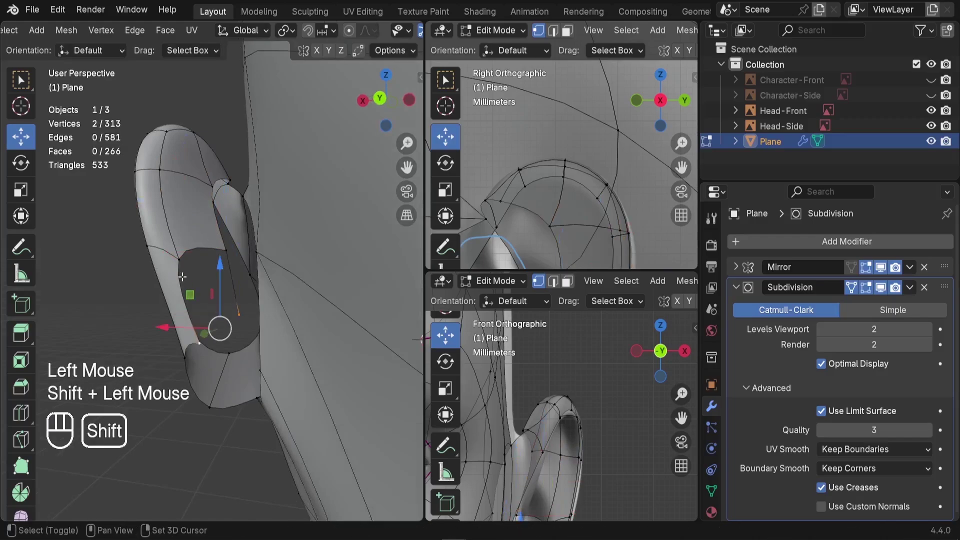
{"action": "left_click", "coordinate": [225, 249], "text": "shift"}
{"action": "key", "text": "f"}
- Fill a four-sided face joining the top of the ear's front attachment to the head behind it
{"action": "middle_click_drag", "start_coordinate": [226, 248], "coordinate": [235, 225]}
{"action": "scroll", "coordinate": [168, 184], "scroll_direction": "up", "scroll_amount": 2}
{"action": "left_click", "coordinate": [240, 220]}
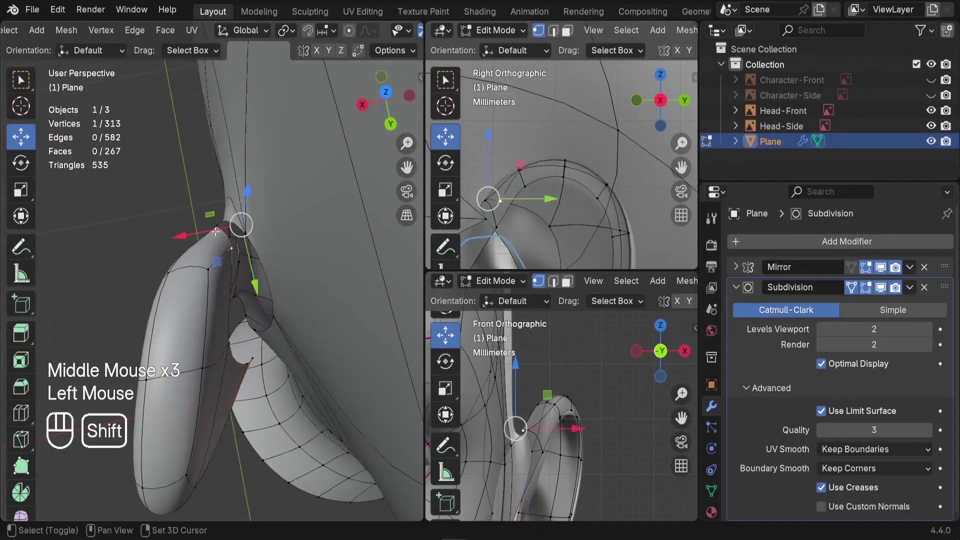
{"action": "left_click", "coordinate": [249, 233], "text": "shift"}
{"action": "left_click", "coordinate": [248, 194], "text": "shift"}
{"action": "left_click", "coordinate": [280, 314], "text": "shift"}
{"action": "key", "text": "f"}
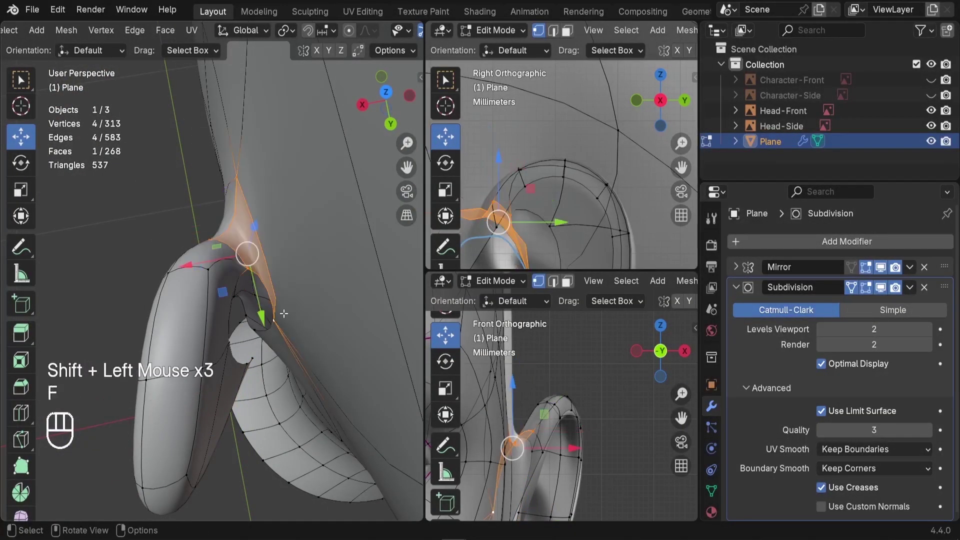
- Fill a face between the ear's upper back panel and the adjoining head vertices
{"action": "middle_click_drag", "start_coordinate": [280, 314], "coordinate": [225, 212]}
{"action": "left_click", "coordinate": [238, 202]}
{"action": "left_click", "coordinate": [196, 228], "text": "shift"}
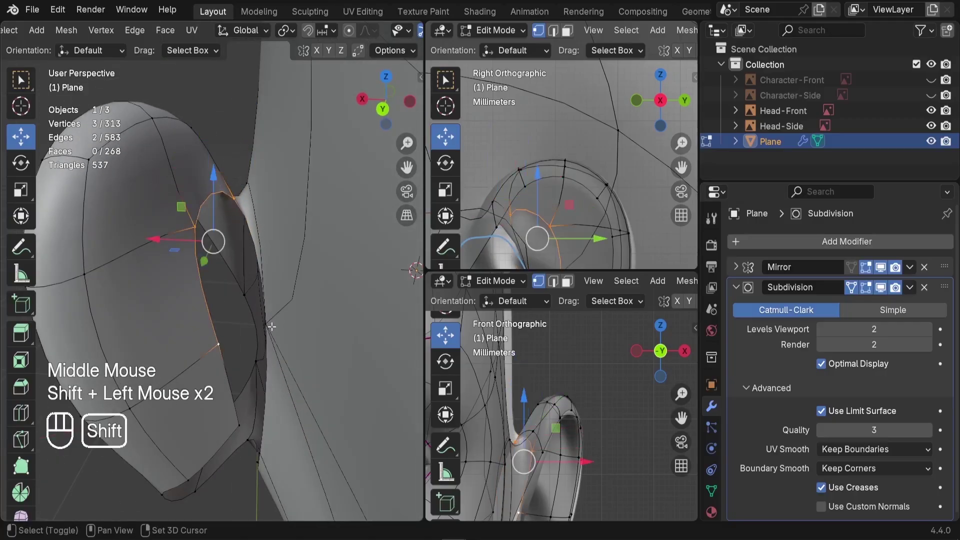
{"action": "left_click", "coordinate": [244, 294], "text": "shift"}
{"action": "key", "text": "f"}
- Move the head vertex behind the ear upward to line up with the back panel's lower corner
{"action": "middle_click_drag", "start_coordinate": [244, 294], "coordinate": [274, 270]}
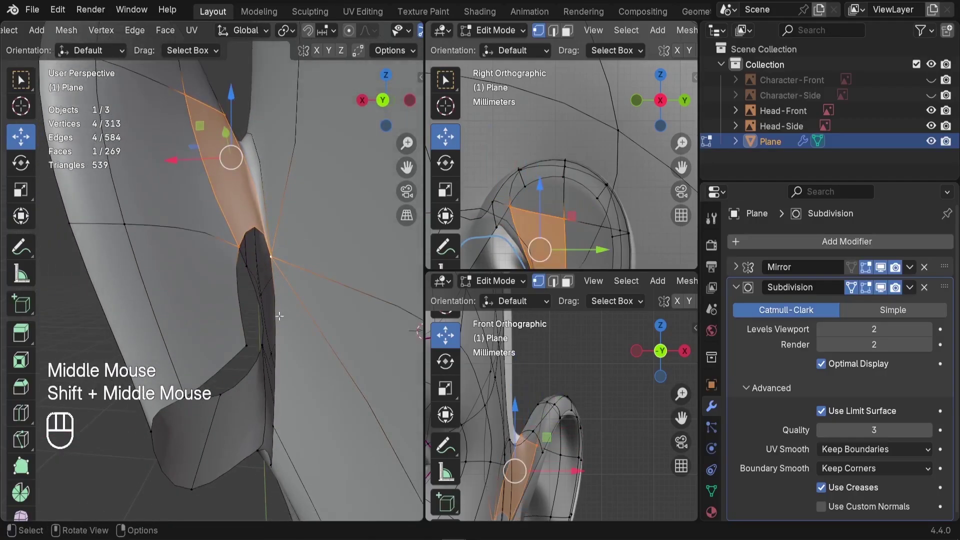
{"action": "left_click", "coordinate": [246, 351]}
{"action": "middle_click_drag", "start_coordinate": [247, 351], "coordinate": [262, 321]}
{"action": "left_click", "coordinate": [294, 432]}
{"action": "key", "text": "g"}
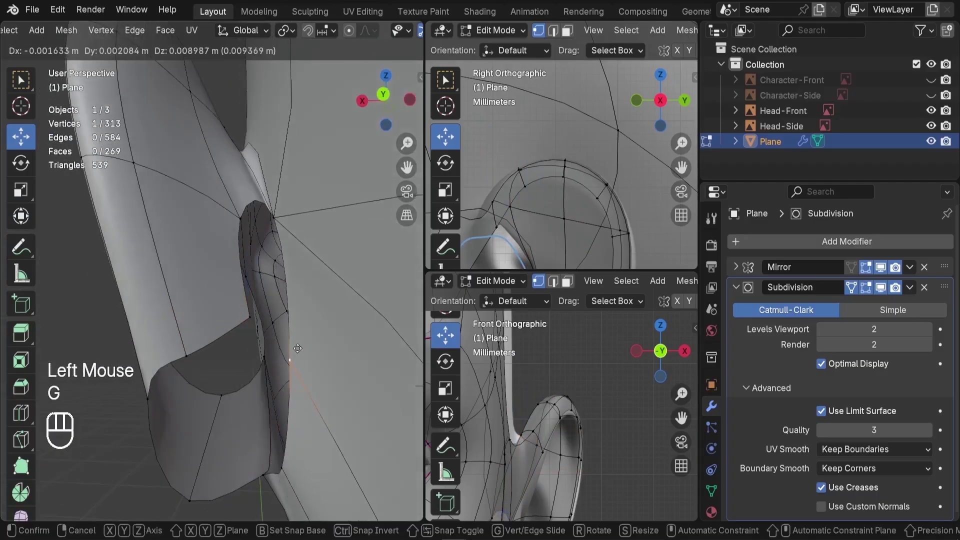
{"action": "left_click", "coordinate": [270, 345]}
- Fill the next face down between the ear's back panel and the head
{"action": "left_click", "coordinate": [229, 225], "text": "shift"}
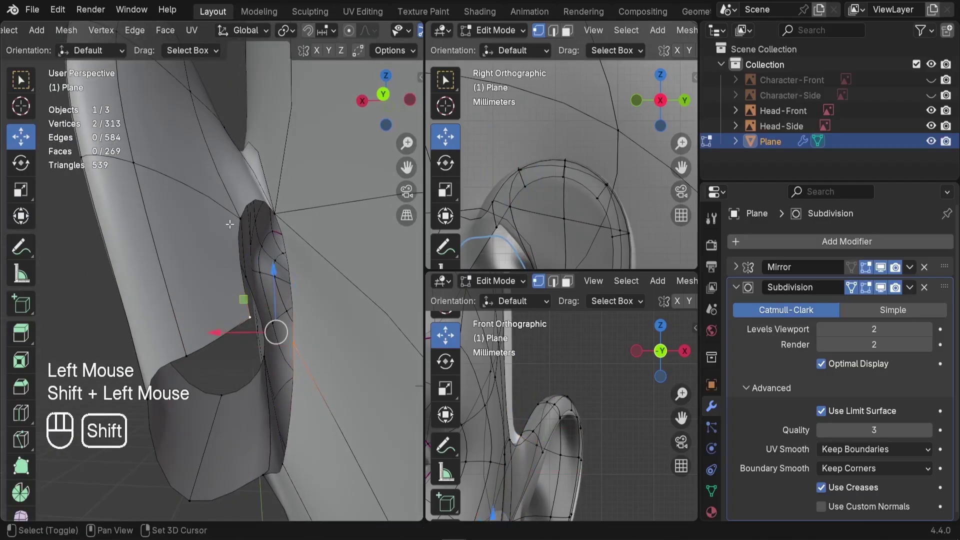
{"action": "left_click", "coordinate": [272, 199], "text": "shift"}
{"action": "key", "text": "f"}
{"action": "scroll", "coordinate": [282, 235], "scroll_direction": "down", "scroll_amount": 3}
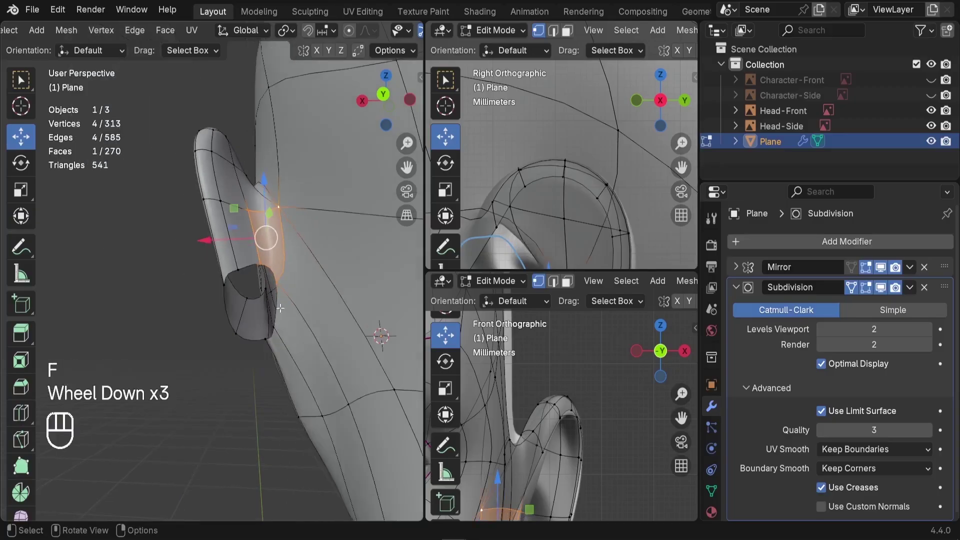
{"action": "middle_click_drag", "start_coordinate": [295, 270], "coordinate": [300, 320]}
{"action": "scroll", "coordinate": [240, 295], "scroll_direction": "up", "scroll_amount": 2}
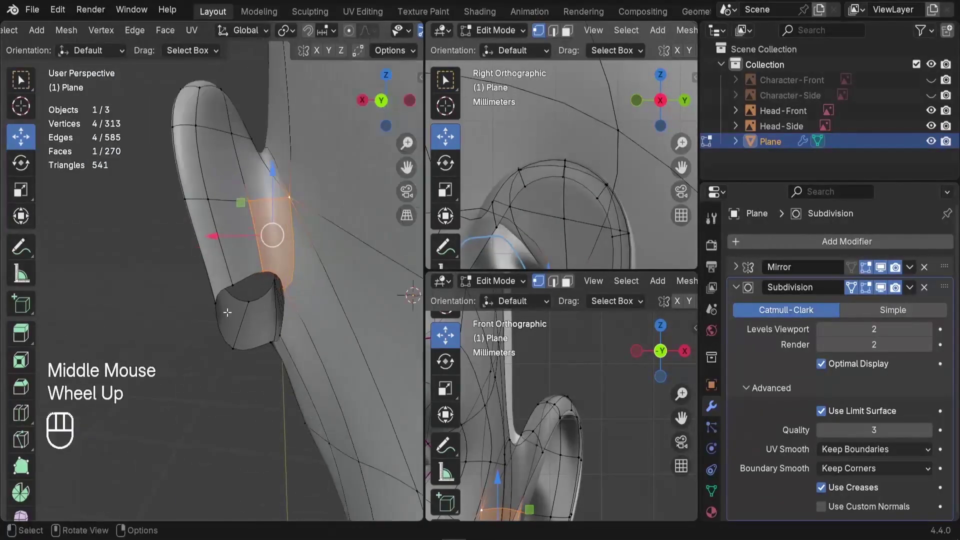
- Extrude a vertex from the lower back of the ear and fill a four-sided face from it down behind the lobe
{"action": "middle_click_drag", "start_coordinate": [240, 295], "coordinate": [228, 286]}
{"action": "middle_click_drag", "start_coordinate": [300, 332], "coordinate": [280, 312]}
{"action": "scroll", "coordinate": [274, 345], "scroll_direction": "up", "scroll_amount": 1}
{"action": "left_click", "coordinate": [270, 305]}
{"action": "key", "text": "e"}
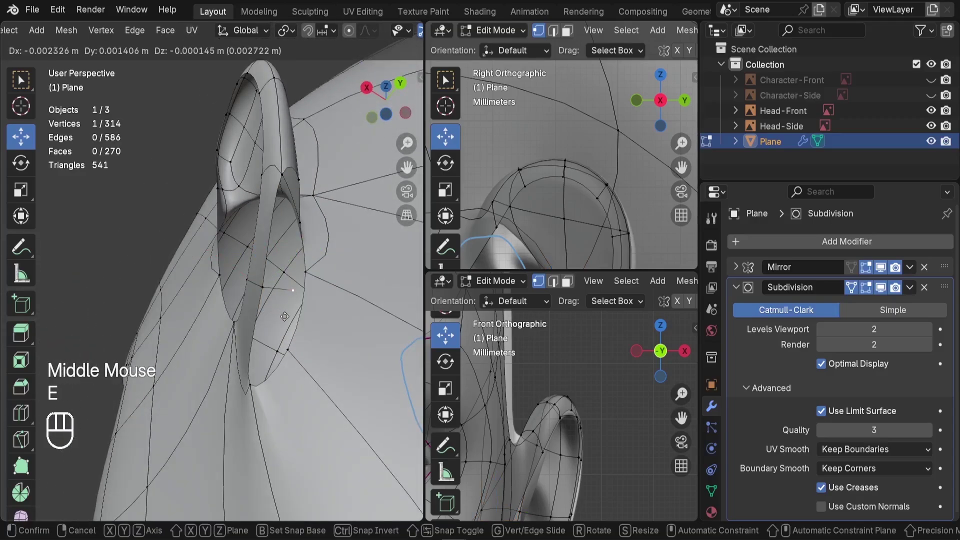
{"action": "left_click", "coordinate": [284, 316]}
{"action": "left_click", "coordinate": [261, 286], "text": "shift"}
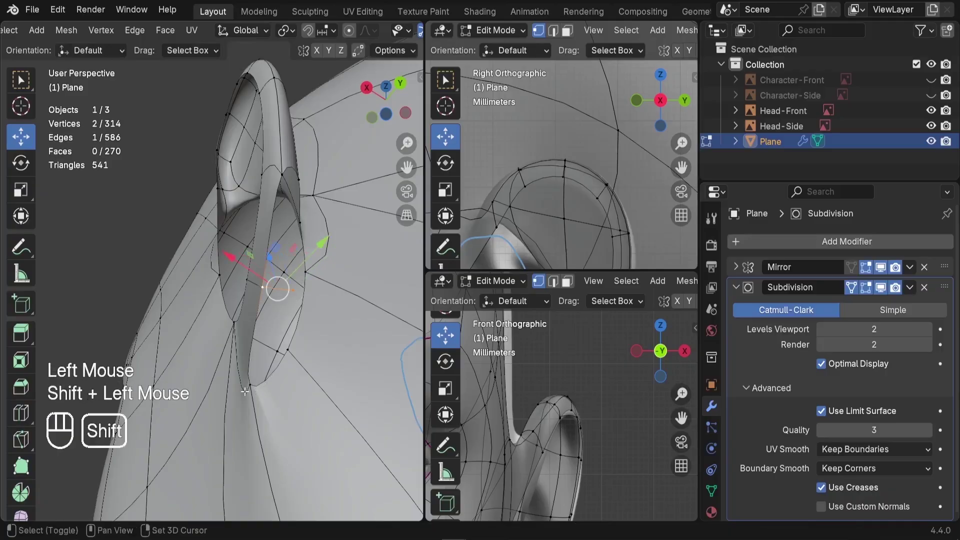
{"action": "key", "text": "f"}
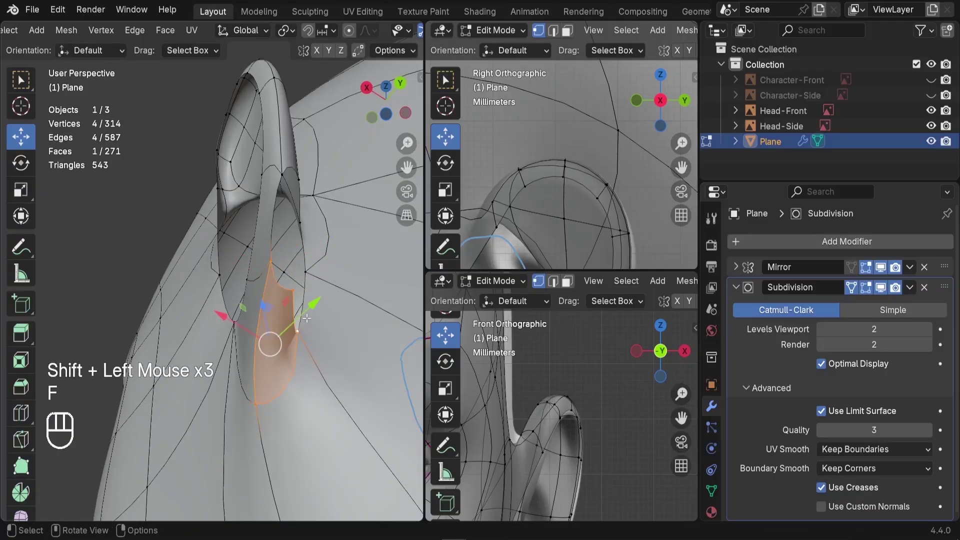
- Fill a four-sided face between the newly extruded vertex and the ear's back rim above the lobe
{"action": "middle_click_drag", "start_coordinate": [293, 368], "coordinate": [261, 304]}
{"action": "key", "text": "a"}
{"action": "key", "text": "a"}
{"action": "scroll", "coordinate": [285, 350], "scroll_direction": "down", "scroll_amount": 2}
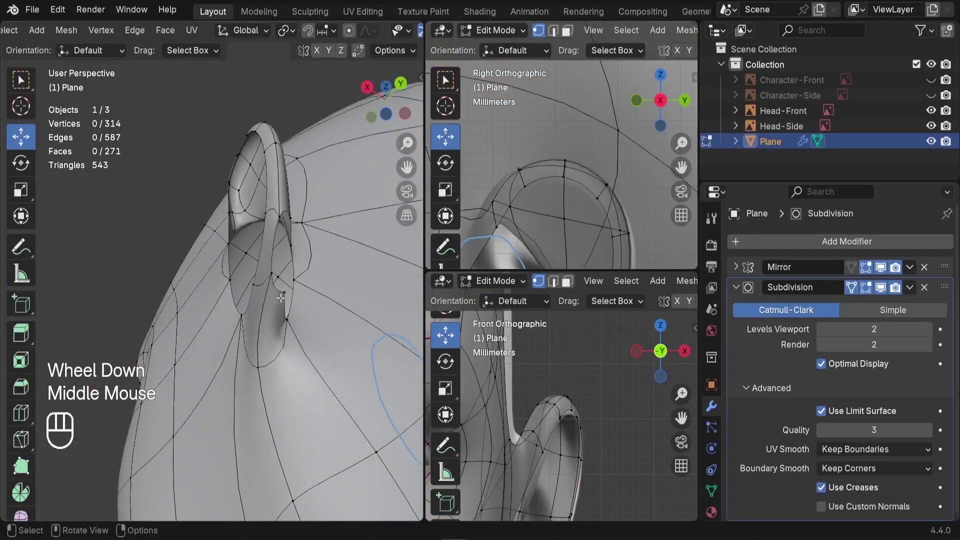
{"action": "left_click", "coordinate": [283, 293]}
{"action": "left_click", "coordinate": [272, 274], "text": "shift"}
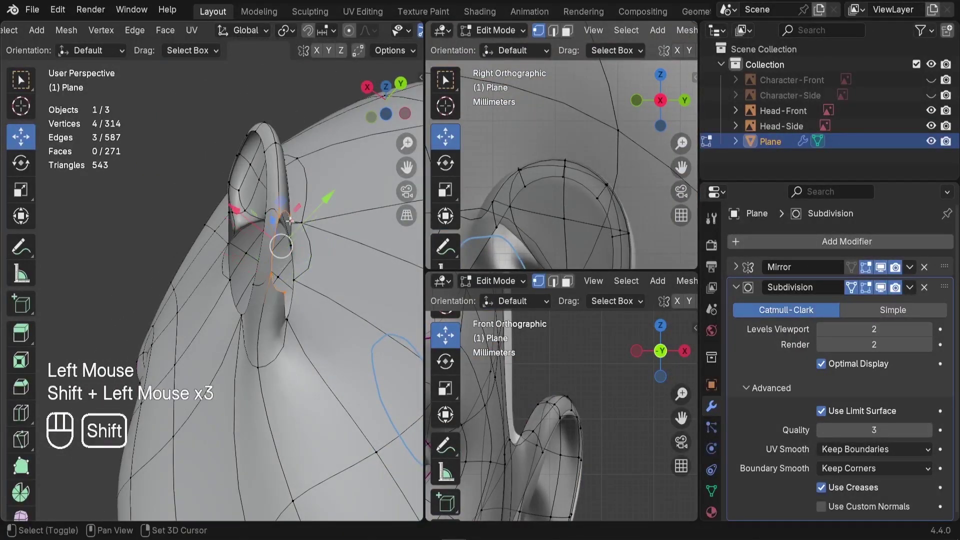
{"action": "key", "text": "f"}
- Fill the four-sided face joining the lower back of the ear to the adjoining head vertices
{"action": "middle_click_drag", "start_coordinate": [292, 257], "coordinate": [273, 219]}
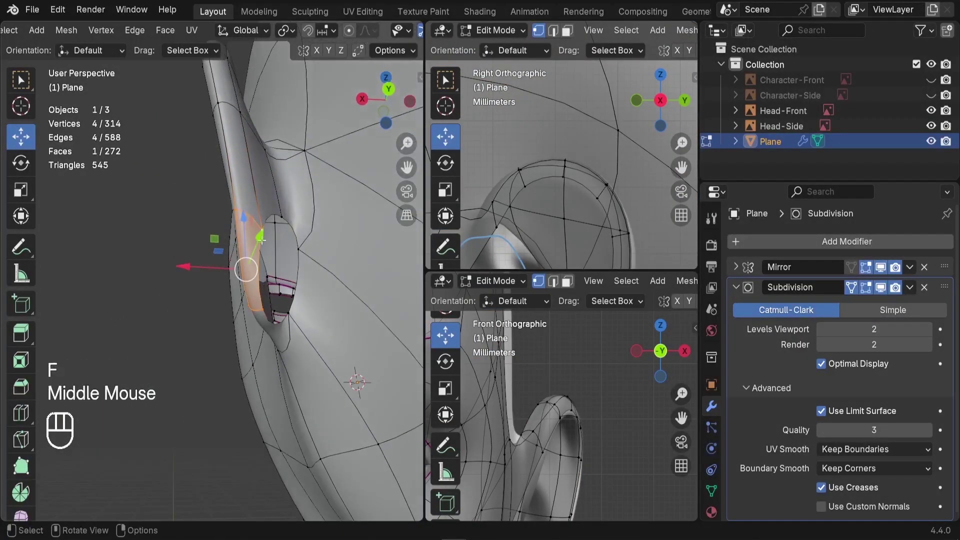
{"action": "left_click", "coordinate": [273, 218]}
{"action": "left_click", "coordinate": [282, 216], "text": "shift"}
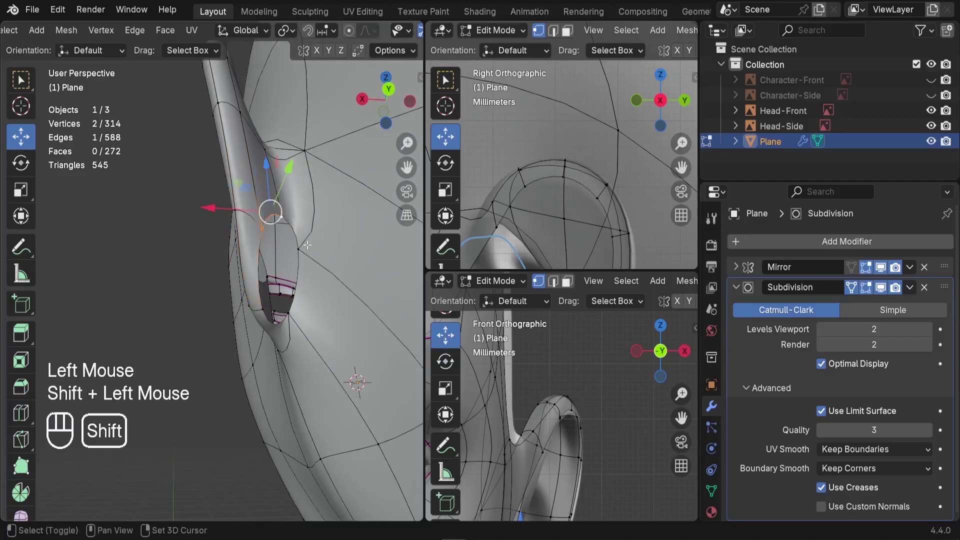
{"action": "left_click", "coordinate": [290, 313], "text": "shift"}
{"action": "middle_click_drag", "start_coordinate": [290, 312], "coordinate": [253, 270]}
{"action": "key", "text": "f"}
- Close the last three-sided gap behind the ear lobe with a face
{"action": "scroll", "coordinate": [252, 269], "scroll_direction": "up", "scroll_amount": 1}
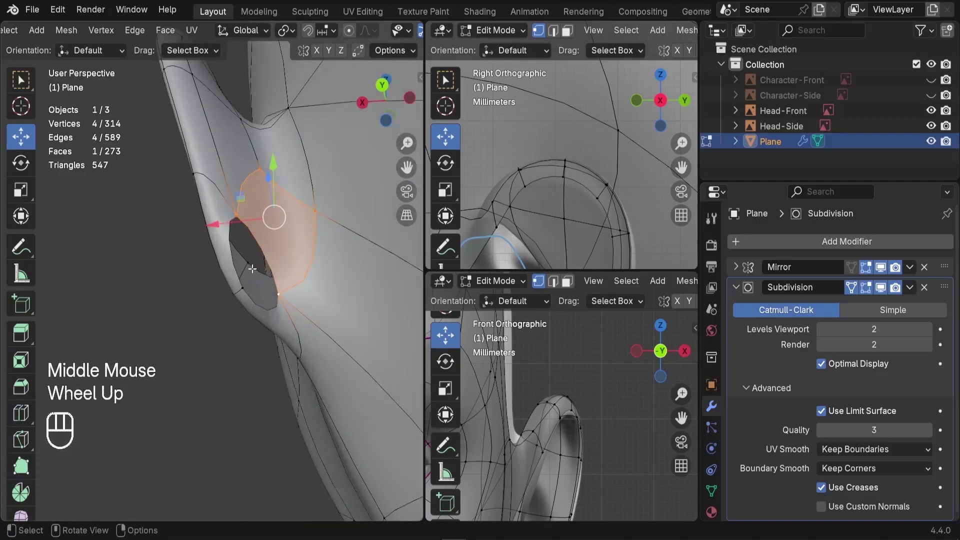
{"action": "left_click", "coordinate": [243, 290]}
{"action": "left_click", "coordinate": [275, 296], "text": "shift"}
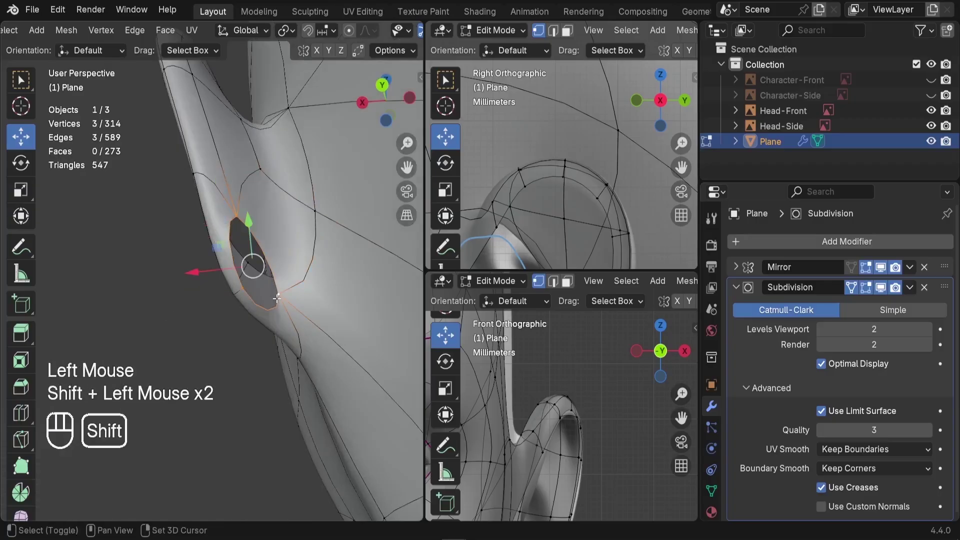
{"action": "middle_click_drag", "start_coordinate": [274, 312], "coordinate": [224, 364]}
{"action": "key", "text": "f"}
- Examine the closed back of the ear on the smoothed head in Object Mode
{"action": "key", "text": "Tab"}
{"action": "scroll", "coordinate": [279, 296], "scroll_direction": "down", "scroll_amount": 3}
{"action": "scroll", "coordinate": [236, 344], "scroll_direction": "down", "scroll_amount": 1}
{"action": "scroll", "coordinate": [230, 350], "scroll_direction": "down", "scroll_amount": 1}
{"action": "key", "text": "alt+a"}
{"action": "scroll", "coordinate": [193, 311], "scroll_direction": "down", "scroll_amount": 1}
{"action": "scroll", "coordinate": [194, 311], "scroll_direction": "down", "scroll_amount": 2}
{"action": "middle_click_drag", "start_coordinate": [193, 311], "coordinate": [198, 392]}
{"action": "scroll", "coordinate": [278, 302], "scroll_direction": "up", "scroll_amount": 2}
{"action": "scroll", "coordinate": [289, 323], "scroll_direction": "down", "scroll_amount": 1}
{"action": "scroll", "coordinate": [224, 376], "scroll_direction": "down", "scroll_amount": 1}
{"action": "scroll", "coordinate": [179, 302], "scroll_direction": "up", "scroll_amount": 2}
{"action": "scroll", "coordinate": [172, 371], "scroll_direction": "up", "scroll_amount": 3}
{"action": "left_click", "coordinate": [185, 383]}
- Move the vertex joining the back of the lobe to the head upward and sideways, and reposition the neighbouring lobe vertex
{"action": "key", "text": "Tab"}
{"action": "scroll", "coordinate": [198, 391], "scroll_direction": "up", "scroll_amount": 2}
{"action": "left_click_drag", "start_coordinate": [201, 384], "coordinate": [219, 380]}
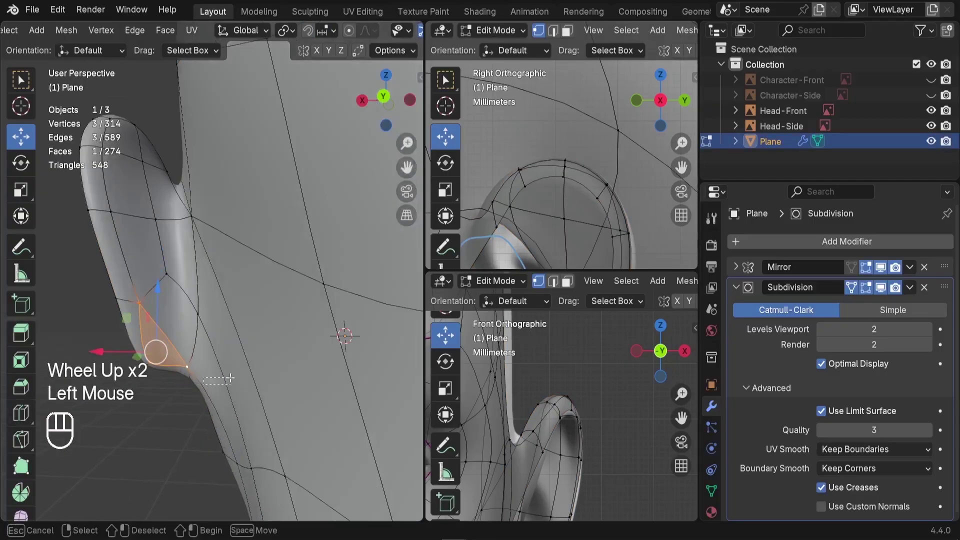
{"action": "right_click", "coordinate": [219, 379]}
{"action": "middle_click_drag", "start_coordinate": [218, 379], "coordinate": [233, 360]}
{"action": "left_click", "coordinate": [208, 364]}
{"action": "left_click_drag", "start_coordinate": [203, 317], "coordinate": [203, 286]}
{"action": "left_click_drag", "start_coordinate": [151, 325], "coordinate": [169, 326]}
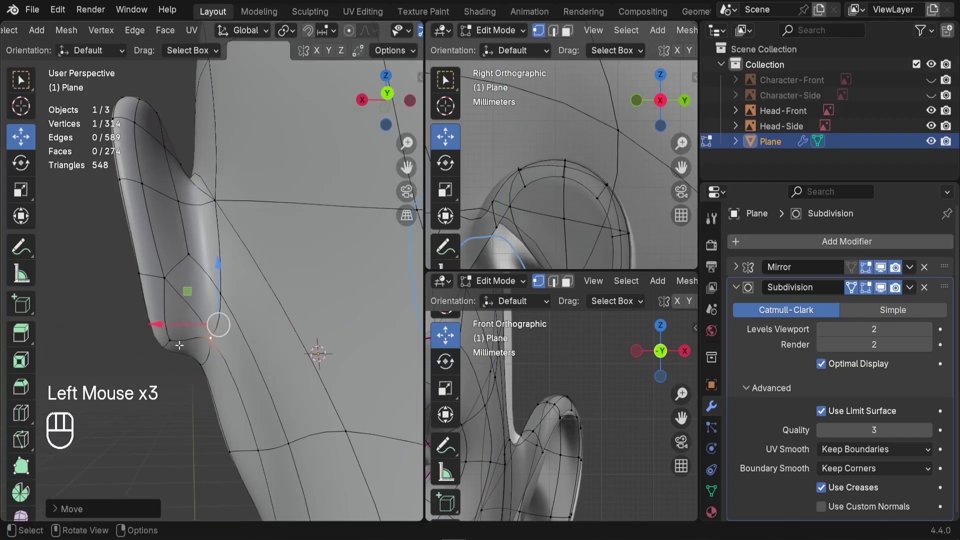
{"action": "left_click", "coordinate": [170, 349]}
{"action": "left_click_drag", "start_coordinate": [106, 370], "coordinate": [171, 322]}
- Return to Object Mode, check the whole head with its ear, and save the file Ears-2.blend
{"action": "key", "text": "Tab"}
{"action": "scroll", "coordinate": [170, 320], "scroll_direction": "up", "scroll_amount": 1}
{"action": "scroll", "coordinate": [170, 320], "scroll_direction": "down", "scroll_amount": 1}
{"action": "left_click", "coordinate": [141, 401]}
{"action": "middle_click_drag", "start_coordinate": [185, 357], "coordinate": [198, 406]}
{"action": "scroll", "coordinate": [143, 401], "scroll_direction": "down", "scroll_amount": 3}
{"action": "middle_click_drag", "start_coordinate": [198, 406], "coordinate": [216, 331], "text": "shift"}
{"action": "middle_click_drag", "start_coordinate": [216, 331], "coordinate": [364, 361]}
{"action": "key", "text": "ctrl+s"}
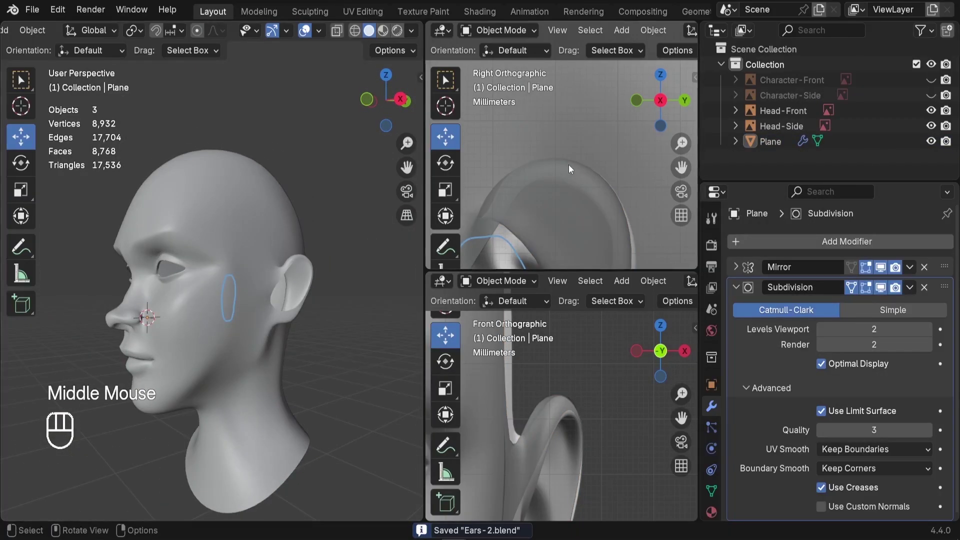
- Split the properties area horizontally and change its lower half to an Image Editor
{"action": "scroll", "coordinate": [568, 164], "scroll_direction": "down", "scroll_amount": 3}
{"action": "middle_click_drag", "start_coordinate": [562, 189], "coordinate": [555, 172], "text": "shift"}
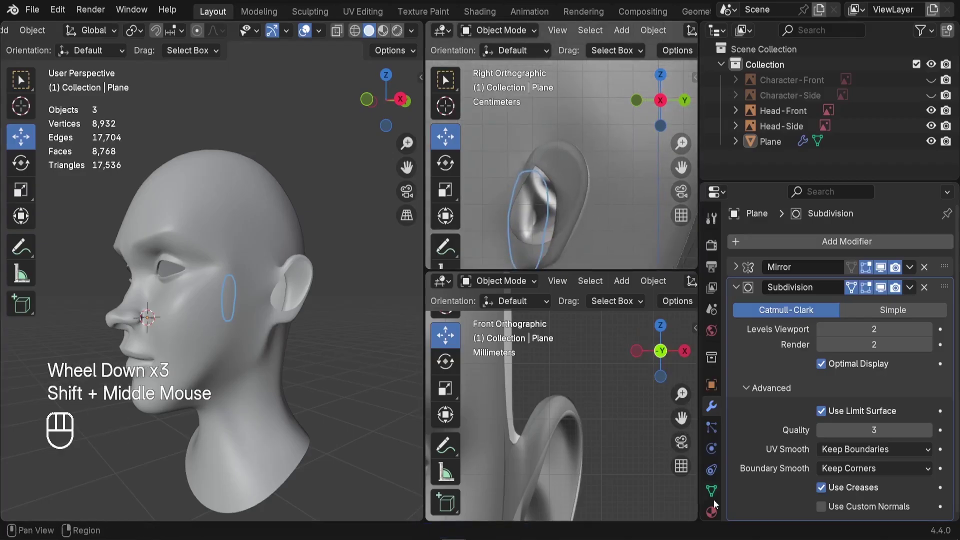
{"action": "left_click_drag", "start_coordinate": [704, 516], "coordinate": [706, 294]}
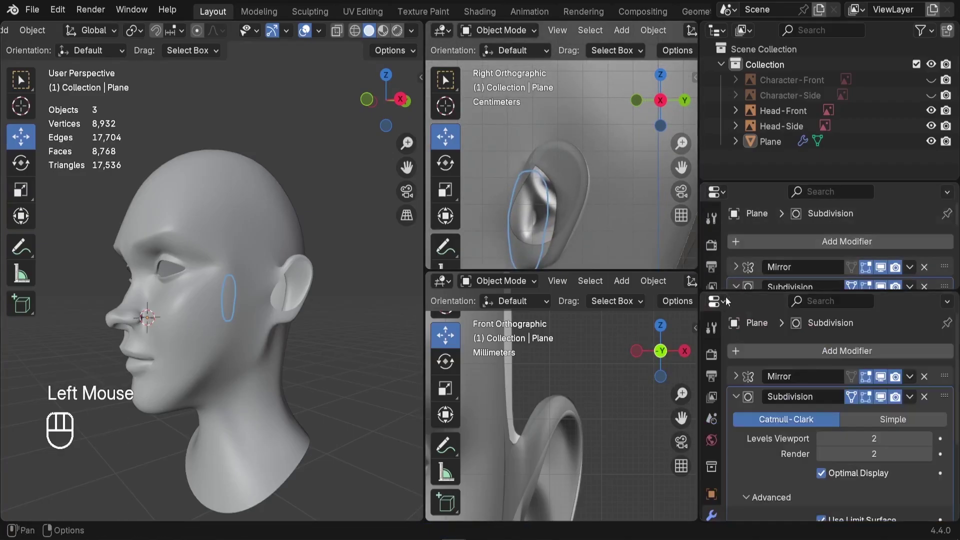
{"action": "left_click", "coordinate": [714, 301]}
{"action": "left_click", "coordinate": [252, 359]}
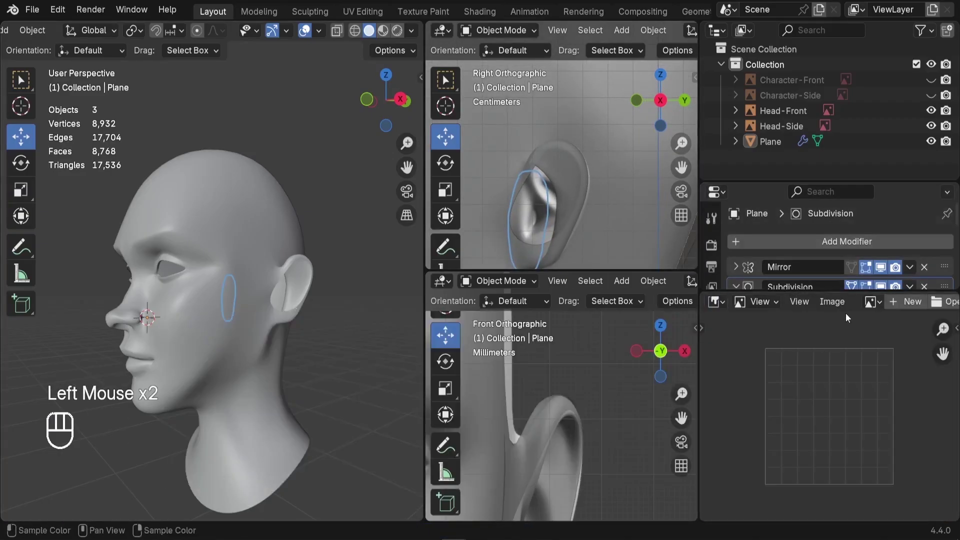
- Show Head-Side-Reference.png in the Image Editor as a close-up reference of the ear
{"action": "left_click", "coordinate": [871, 302]}
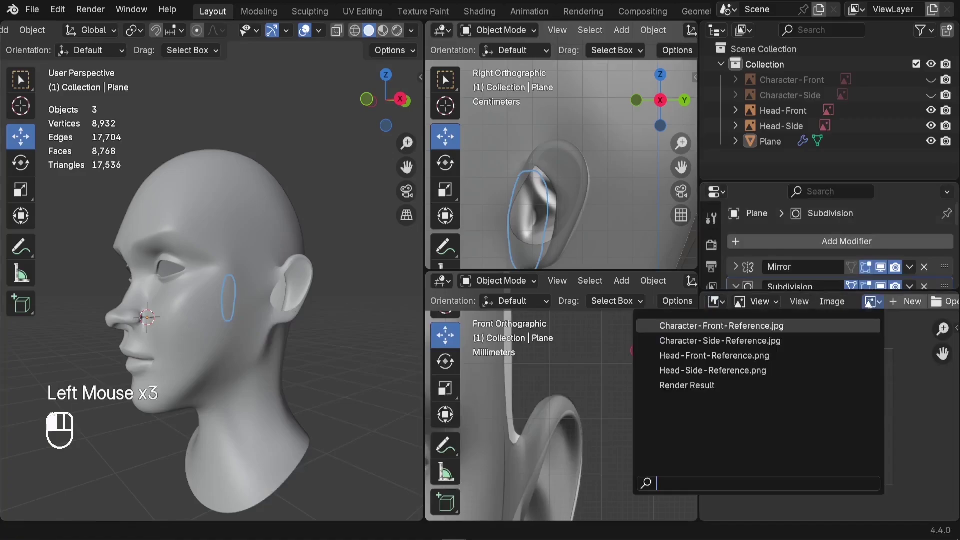
{"action": "left_click", "coordinate": [712, 370]}
{"action": "scroll", "coordinate": [807, 428], "scroll_direction": "down", "scroll_amount": 3}
{"action": "middle_click_drag", "start_coordinate": [872, 404], "coordinate": [764, 427]}
{"action": "scroll", "coordinate": [830, 436], "scroll_direction": "up", "scroll_amount": 1}
- In Edit Mode, extrude two successive vertices from the lower front attachment of the ear backward across the opening above the lobe
{"action": "middle_click_drag", "start_coordinate": [280, 350], "coordinate": [284, 334]}
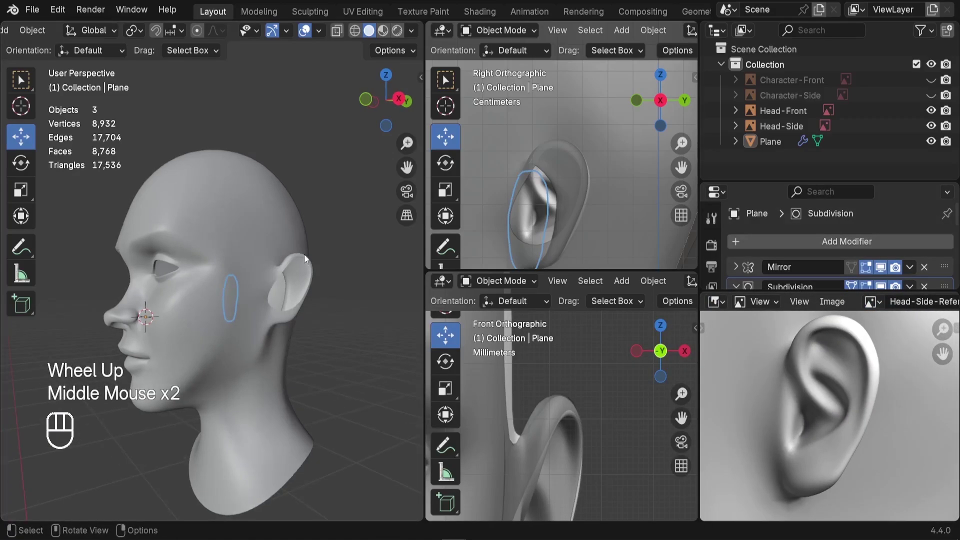
{"action": "left_click", "coordinate": [305, 275]}
{"action": "scroll", "coordinate": [305, 275], "scroll_direction": "up", "scroll_amount": 2}
{"action": "key", "text": "Tab"}
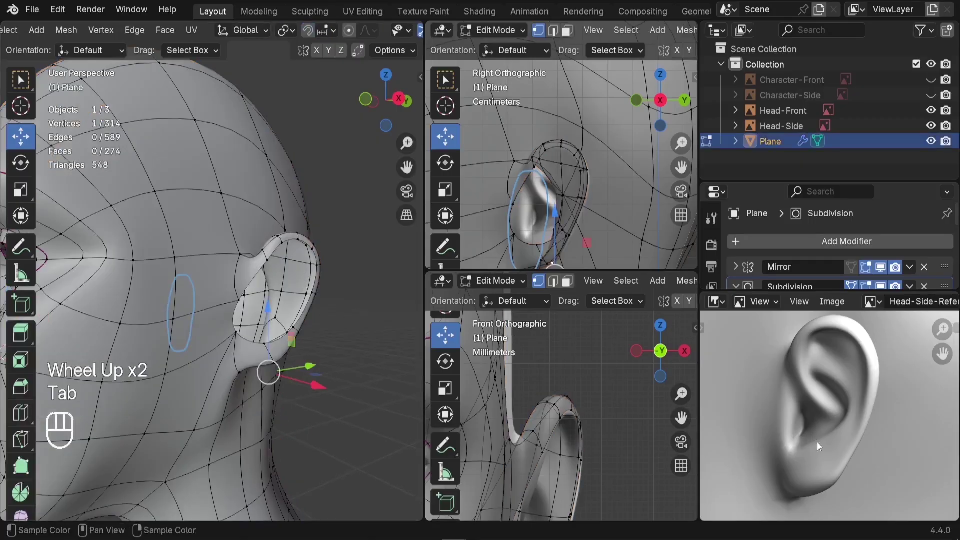
{"action": "scroll", "coordinate": [270, 310], "scroll_direction": "up", "scroll_amount": 2}
{"action": "scroll", "coordinate": [544, 242], "scroll_direction": "up", "scroll_amount": 2}
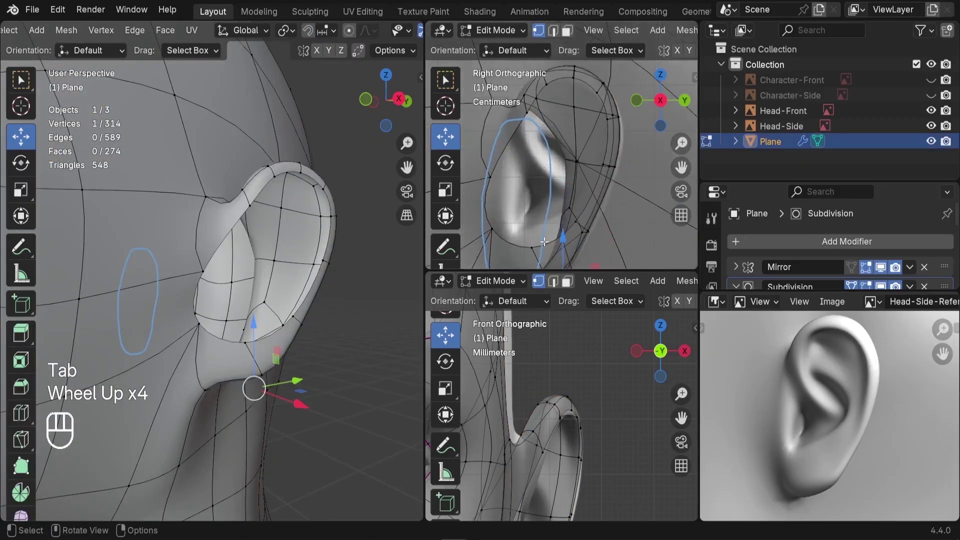
{"action": "left_click", "coordinate": [483, 239]}
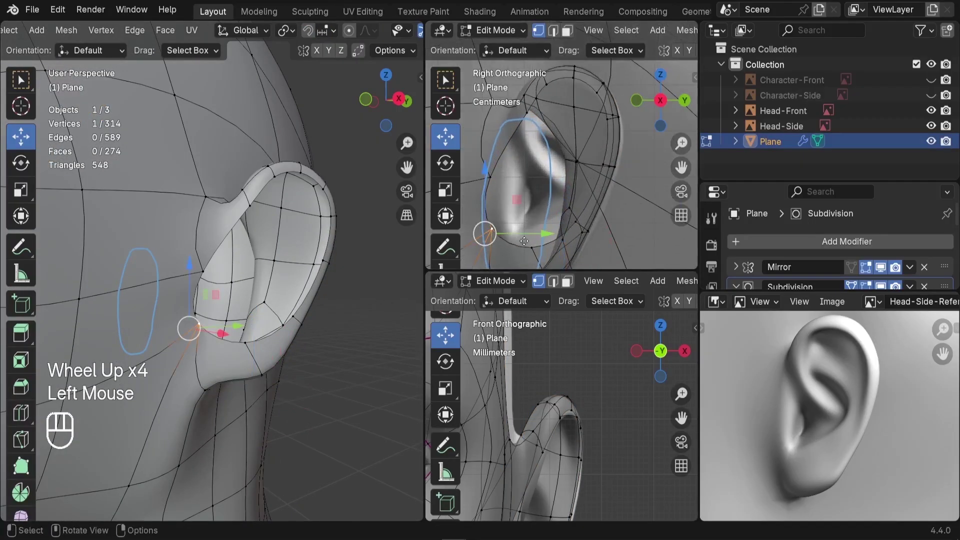
{"action": "key", "text": "e"}
{"action": "left_click", "coordinate": [555, 236]}
{"action": "key", "text": "e"}
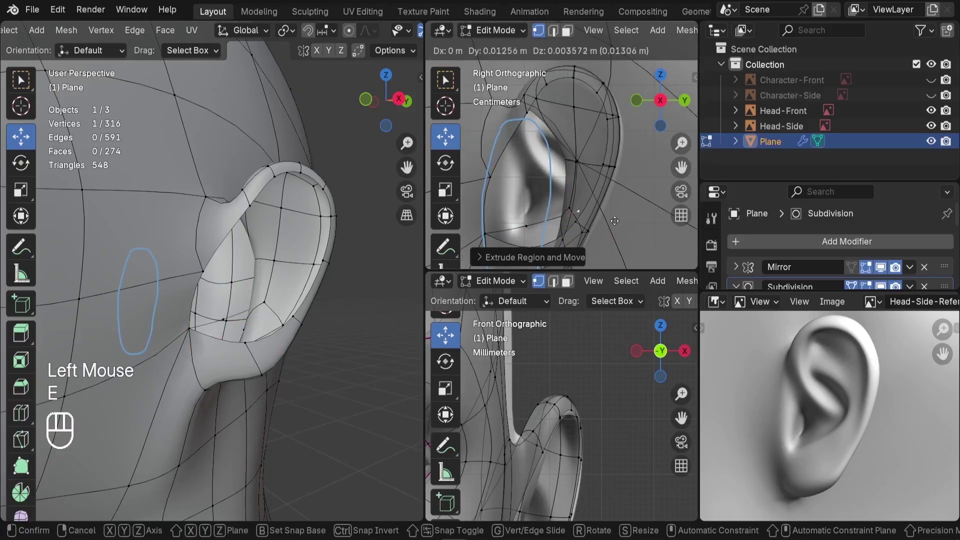
{"action": "left_click", "coordinate": [610, 215]}
- Reposition the two extruded vertices in the front view so they sit outward within the ear's width
{"action": "scroll", "coordinate": [637, 377], "scroll_direction": "down", "scroll_amount": 2}
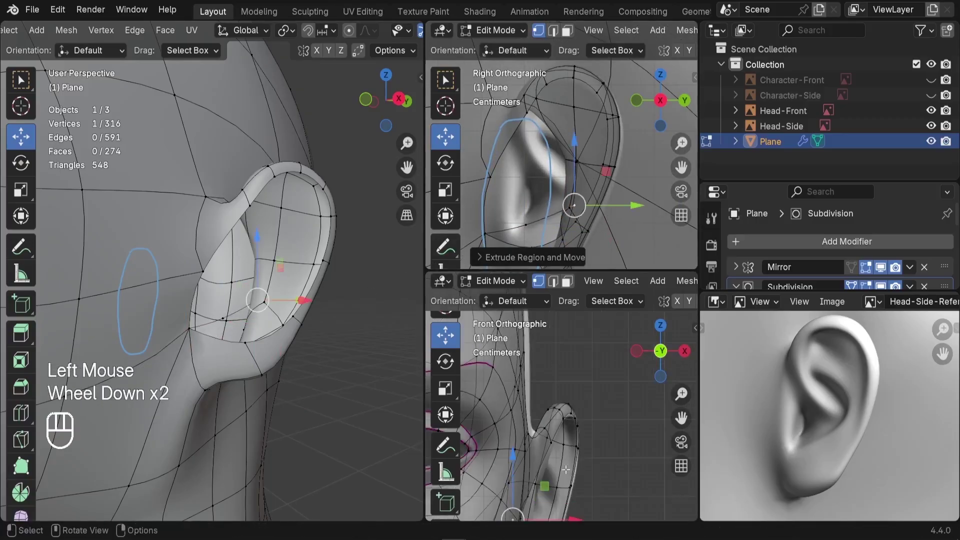
{"action": "middle_click_drag", "start_coordinate": [637, 377], "coordinate": [590, 400], "text": "shift"}
{"action": "scroll", "coordinate": [590, 400], "scroll_direction": "up", "scroll_amount": 1}
{"action": "left_click_drag", "start_coordinate": [587, 396], "coordinate": [598, 428]}
{"action": "left_click", "coordinate": [537, 416]}
- Fill two neighbouring faces between the extruded vertices and the inner edge of the lobe
{"action": "left_click", "coordinate": [189, 327], "text": "shift"}
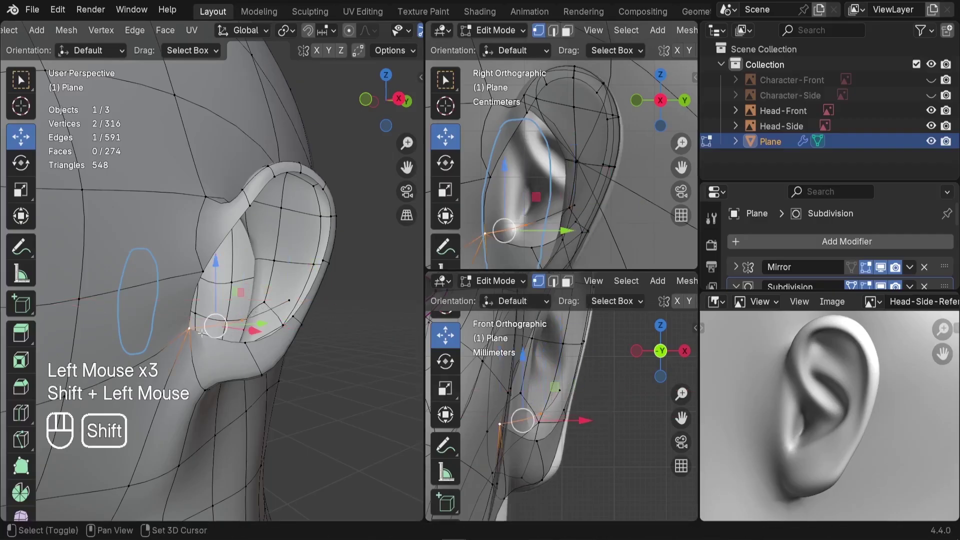
{"action": "key", "text": "f"}
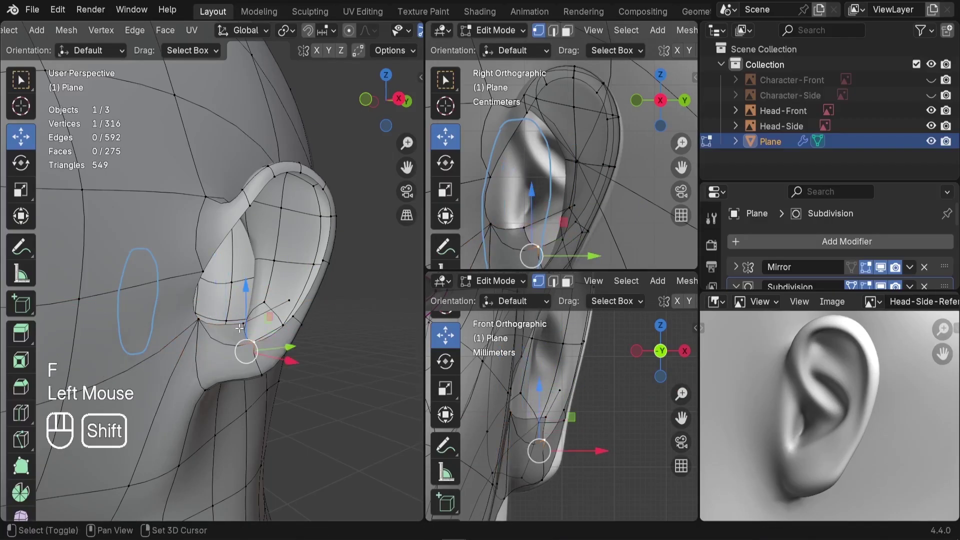
{"action": "left_click", "coordinate": [245, 351], "text": "shift"}
{"action": "key", "text": "f"}
- Extrude another vertex upward and slightly outward from the rear extruded vertex, following the ear's inner ridge
{"action": "middle_click_drag", "start_coordinate": [285, 326], "coordinate": [266, 375], "text": "shift"}
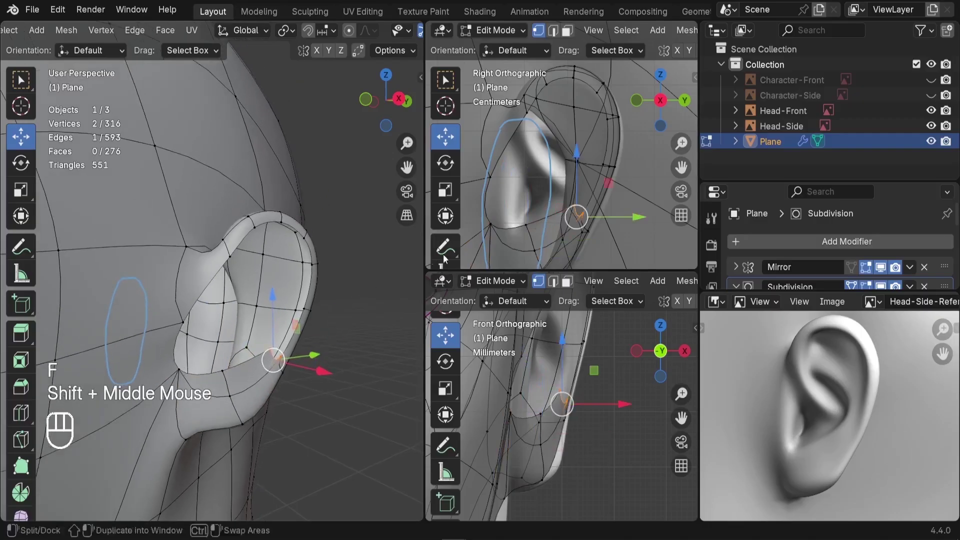
{"action": "left_click", "coordinate": [574, 206]}
{"action": "middle_click_drag", "start_coordinate": [573, 395], "coordinate": [570, 432], "text": "shift"}
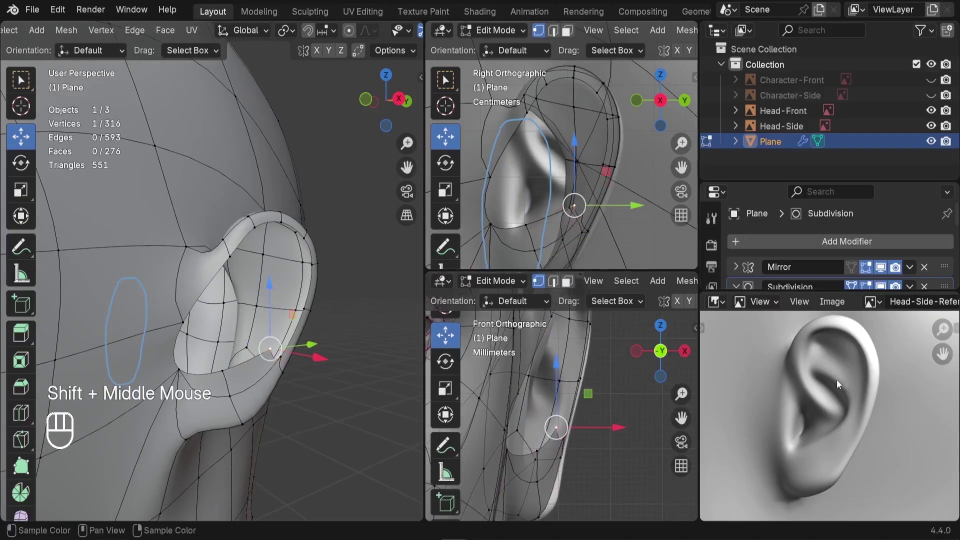
{"action": "key", "text": "e"}
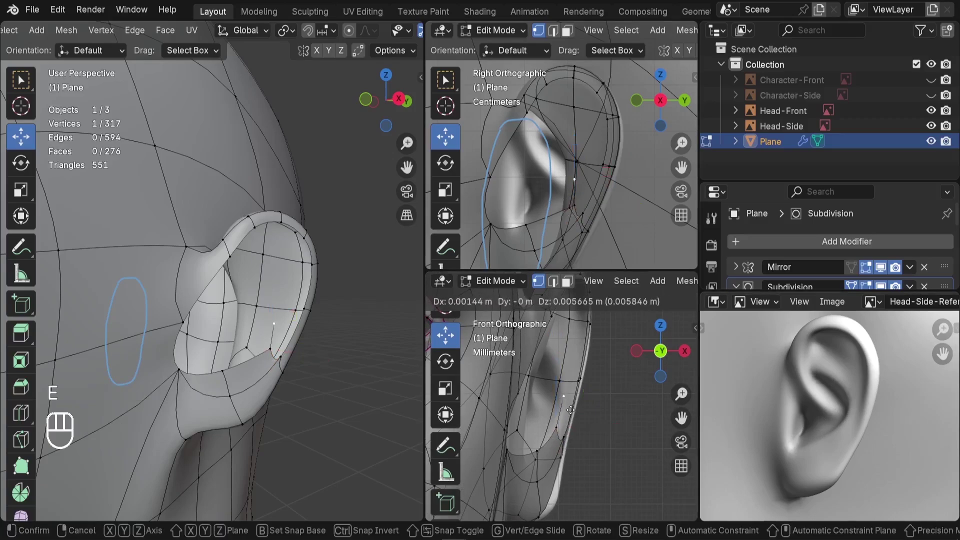
{"action": "left_click", "coordinate": [570, 410]}
{"action": "scroll", "coordinate": [526, 164], "scroll_direction": "down", "scroll_amount": 1}
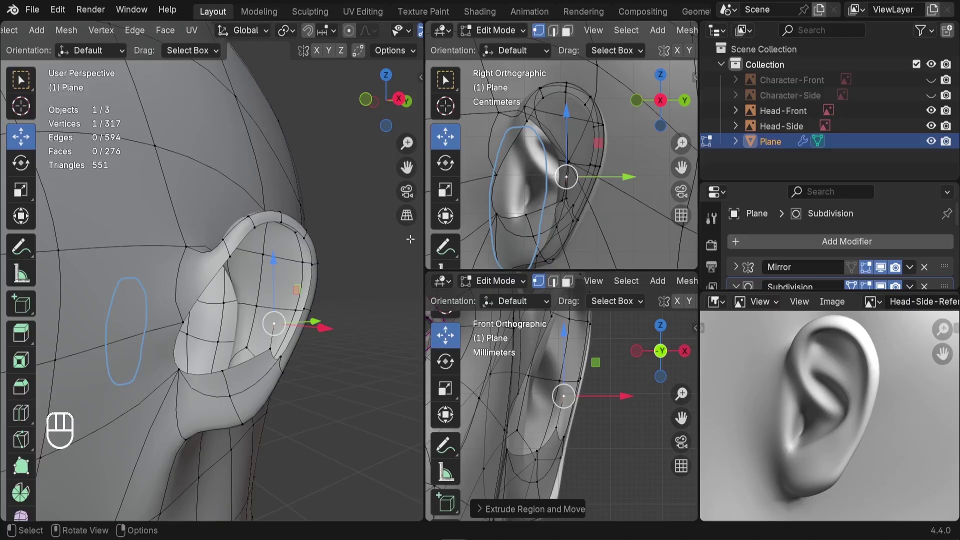
- In face selection mode, select the face loop running along the back rim of the ear plus the head faces behind the ear
{"action": "middle_click_drag", "start_coordinate": [410, 240], "coordinate": [201, 287]}
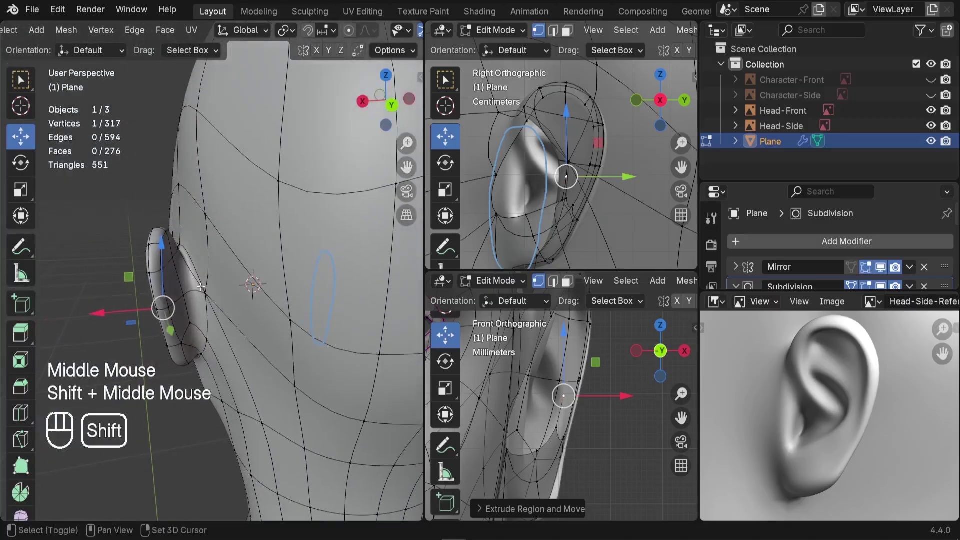
{"action": "scroll", "coordinate": [47, 31], "scroll_direction": "up", "scroll_amount": 3}
{"action": "left_click", "coordinate": [66, 31]}
{"action": "mouse_move", "coordinate": [125, 229]}
{"action": "middle_mouse_down"}
{"action": "mouse_move", "coordinate": [183, 248]}
{"action": "mouse_move", "coordinate": [220, 311]}
{"action": "middle_mouse_up"}
{"action": "left_click", "coordinate": [152, 242], "text": "alt"}
{"action": "key", "text": "c"}
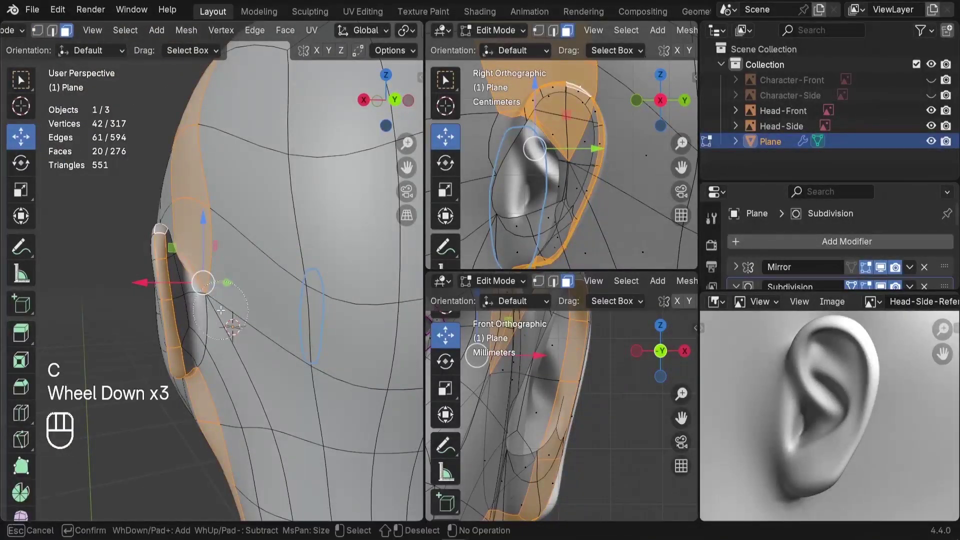
{"action": "mouse_move", "coordinate": [220, 311]}
{"action": "left_mouse_down"}
{"action": "mouse_move", "coordinate": [202, 274]}
{"action": "mouse_move", "coordinate": [215, 338]}
{"action": "left_mouse_up"}
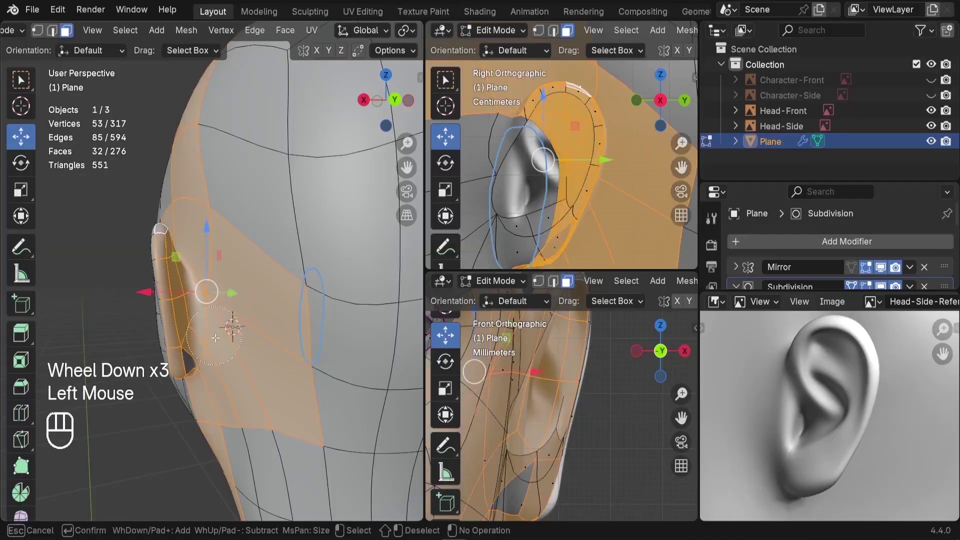
{"action": "right_click", "coordinate": [216, 356]}
- Add the faces in front of the ear and the rest of the head and neck to the selection with Circle Select
{"action": "mouse_move", "coordinate": [135, 346]}
{"action": "middle_mouse_down"}
{"action": "mouse_move", "coordinate": [220, 305]}
{"action": "mouse_move", "coordinate": [266, 246]}
{"action": "middle_mouse_up"}
{"action": "key", "text": "c"}
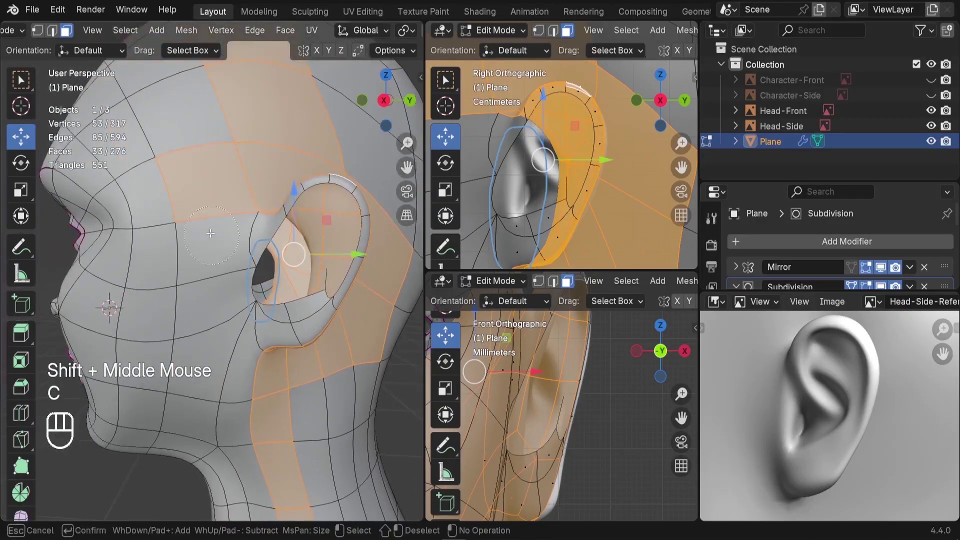
{"action": "left_click_drag", "start_coordinate": [199, 215], "coordinate": [208, 420]}
{"action": "right_click", "coordinate": [207, 420]}
{"action": "scroll", "coordinate": [220, 319], "scroll_direction": "down", "scroll_amount": 3}
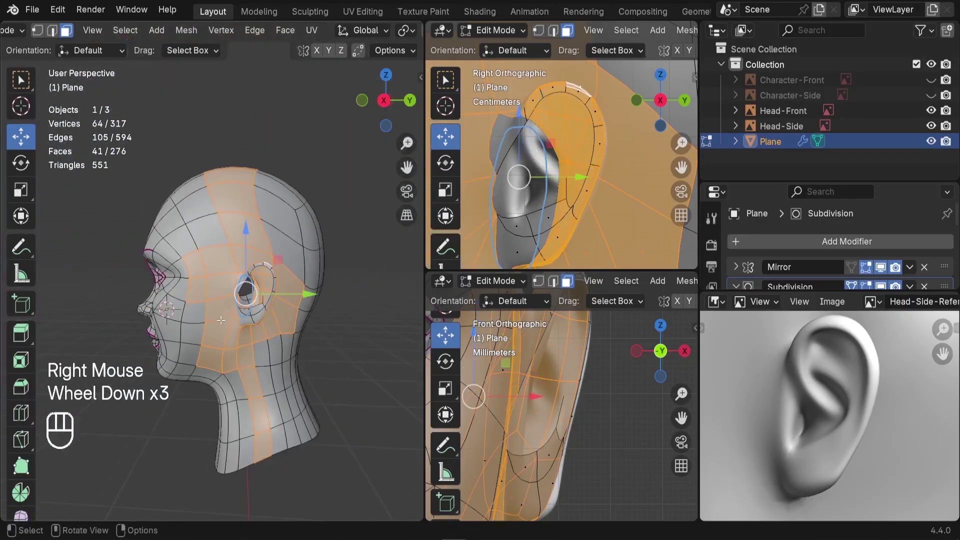
{"action": "middle_click_drag", "start_coordinate": [220, 320], "coordinate": [267, 229]}
{"action": "key", "text": "c"}
{"action": "scroll", "coordinate": [332, 197], "scroll_direction": "down", "scroll_amount": 3}
{"action": "mouse_move", "coordinate": [300, 195]}
{"action": "left_mouse_down"}
{"action": "mouse_move", "coordinate": [232, 188]}
{"action": "mouse_move", "coordinate": [170, 375]}
{"action": "mouse_move", "coordinate": [225, 395]}
{"action": "mouse_move", "coordinate": [340, 392]}
{"action": "mouse_move", "coordinate": [344, 303]}
{"action": "left_mouse_up"}
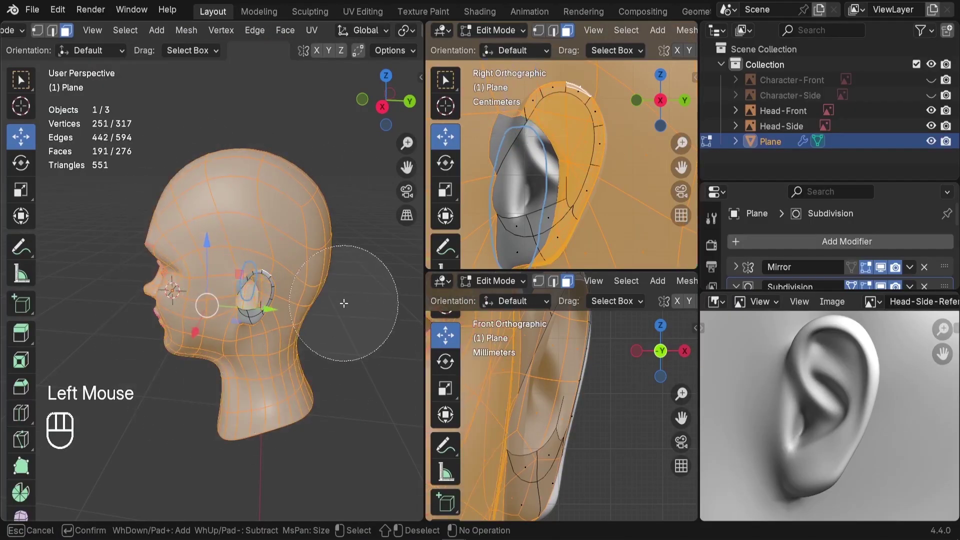
{"action": "right_click", "coordinate": [344, 302]}
- Add more head faces to the selection and hide the selected faces to isolate the ear
{"action": "middle_click_drag", "start_coordinate": [344, 302], "coordinate": [213, 303]}
{"action": "key", "text": "c"}
{"action": "left_click", "coordinate": [245, 320]}
{"action": "right_click", "coordinate": [245, 320]}
{"action": "scroll", "coordinate": [268, 300], "scroll_direction": "up", "scroll_amount": 2}
{"action": "key", "text": "h"}
{"action": "scroll", "coordinate": [284, 261], "scroll_direction": "down", "scroll_amount": 2}
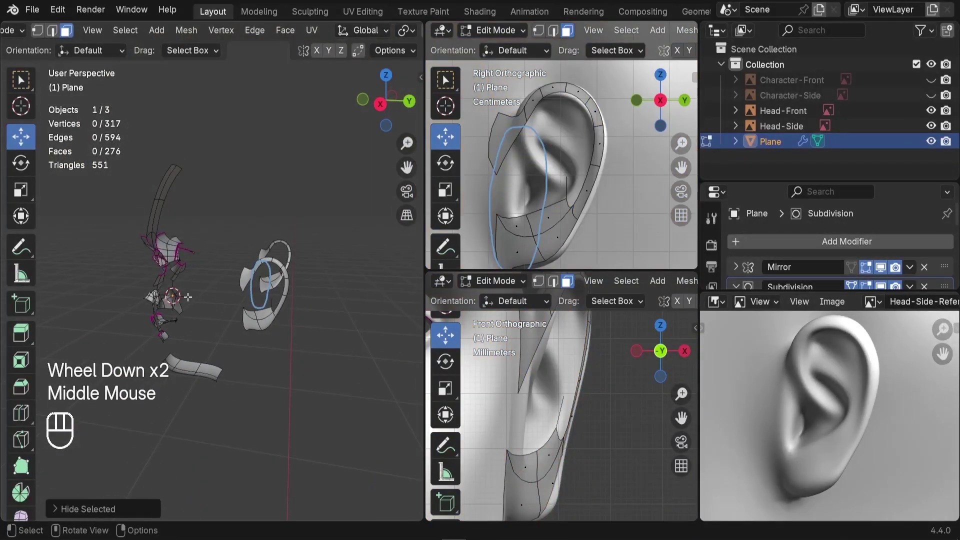
- Select the remaining head and neck faces with Circle Select and hide them so only the ear stays visible
{"action": "key", "text": "c"}
{"action": "mouse_move", "coordinate": [151, 256]}
{"action": "left_mouse_down"}
{"action": "mouse_move", "coordinate": [169, 177]}
{"action": "mouse_move", "coordinate": [174, 321]}
{"action": "left_mouse_up"}
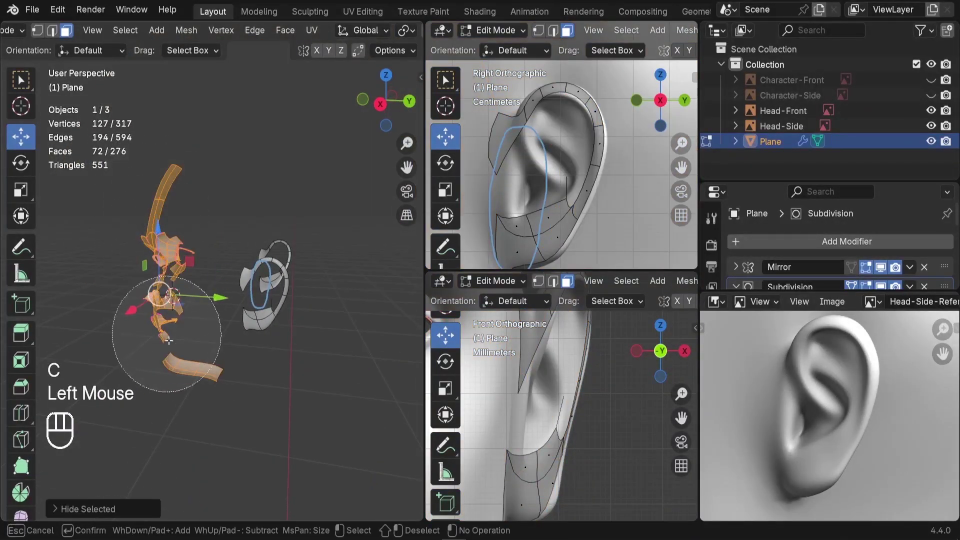
{"action": "right_click", "coordinate": [183, 373]}
{"action": "key", "text": "h"}
{"action": "middle_click_drag", "start_coordinate": [206, 342], "coordinate": [274, 288]}
{"action": "scroll", "coordinate": [275, 289], "scroll_direction": "up", "scroll_amount": 3}
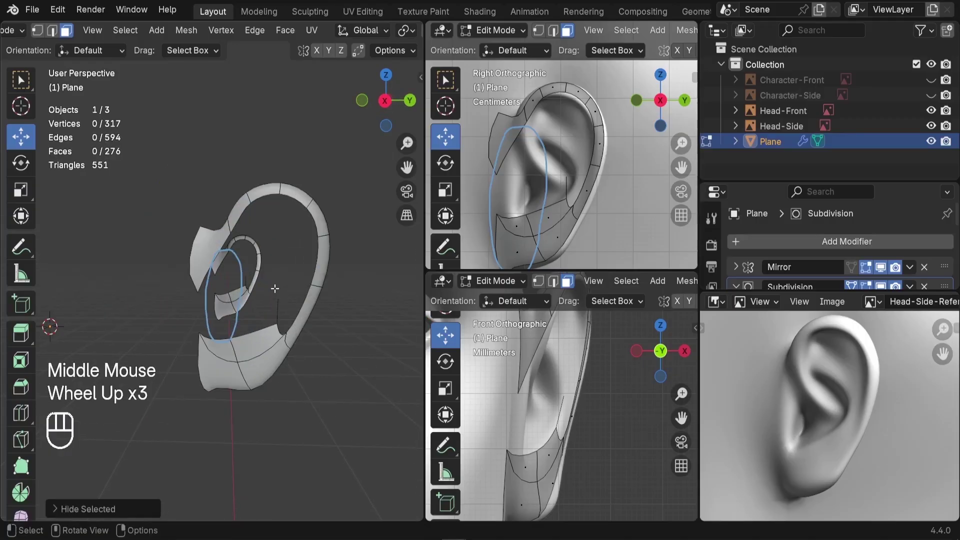
- In vertex selection mode, reposition the free end vertex of the inner ridge against the side reference and extrude a vertex upward from it
{"action": "middle_click_drag", "start_coordinate": [564, 196], "coordinate": [540, 81], "text": "shift"}
{"action": "scroll", "coordinate": [540, 81], "scroll_direction": "down", "scroll_amount": 1}
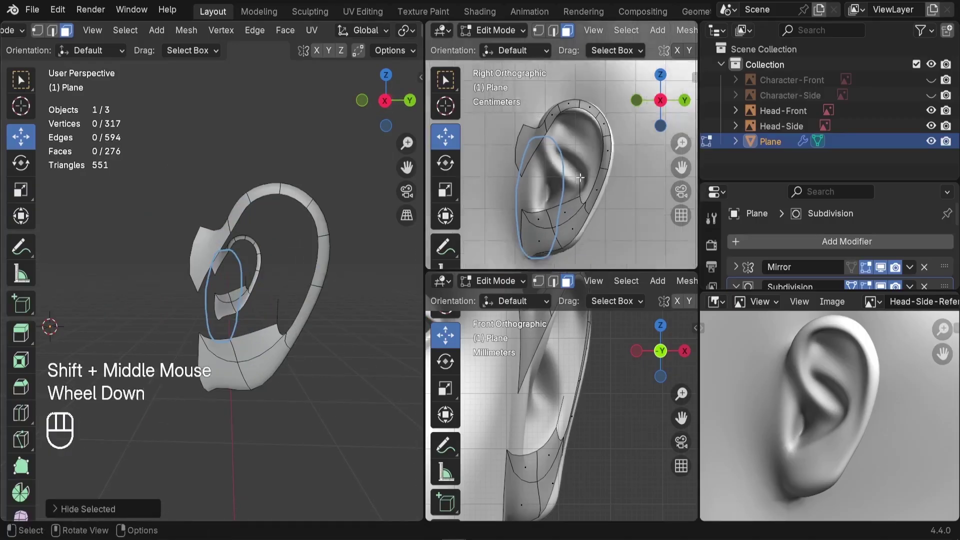
{"action": "scroll", "coordinate": [541, 81], "scroll_direction": "up", "scroll_amount": 2}
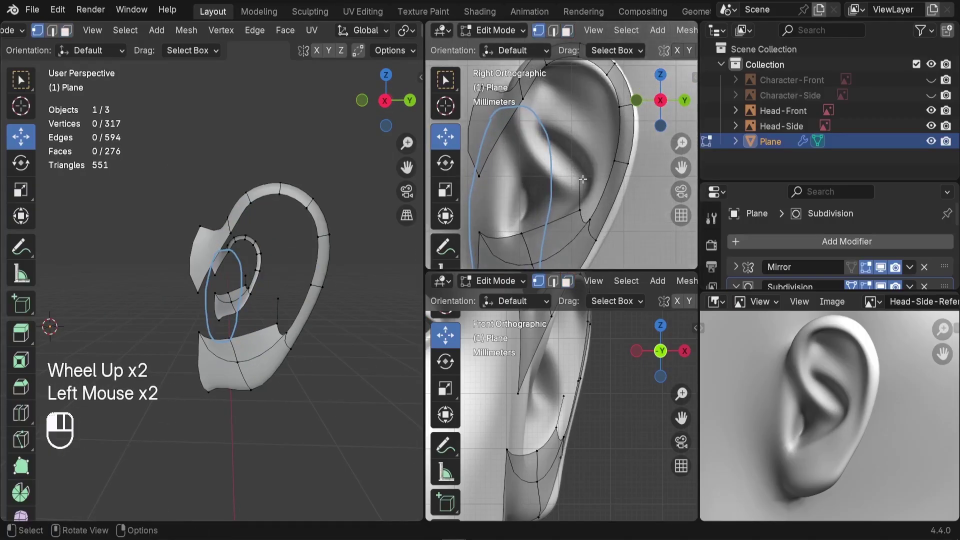
{"action": "left_click_drag", "start_coordinate": [580, 176], "coordinate": [596, 193]}
{"action": "key", "text": "e"}
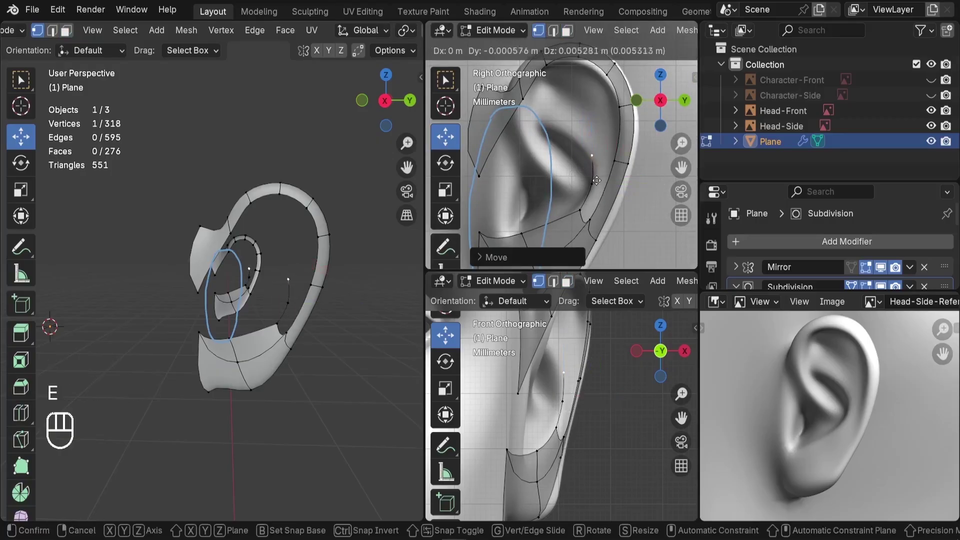
{"action": "left_click", "coordinate": [597, 187]}
- Extrude two more vertices up and forward along the curved inner fold, shifting the first slightly inward on X
{"action": "key", "text": "e"}
{"action": "left_click", "coordinate": [567, 165]}
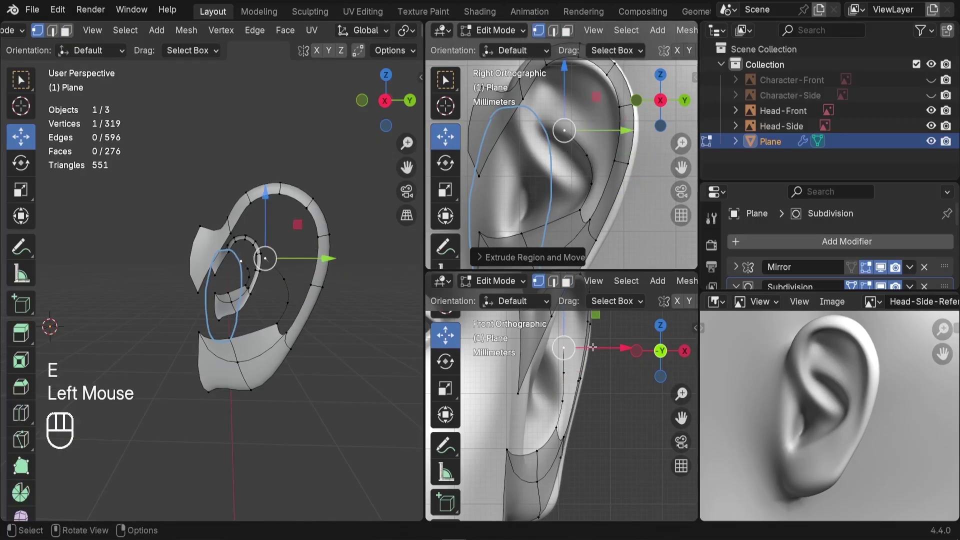
{"action": "left_click_drag", "start_coordinate": [593, 347], "coordinate": [588, 342]}
{"action": "key", "text": "e"}
{"action": "left_click", "coordinate": [560, 165]}
- Extrude a chain of vertices from the front inner rim vertex down and back along the edge of the central ear fold
{"action": "scroll", "coordinate": [516, 90], "scroll_direction": "up", "scroll_amount": 1}
{"action": "left_click", "coordinate": [534, 109]}
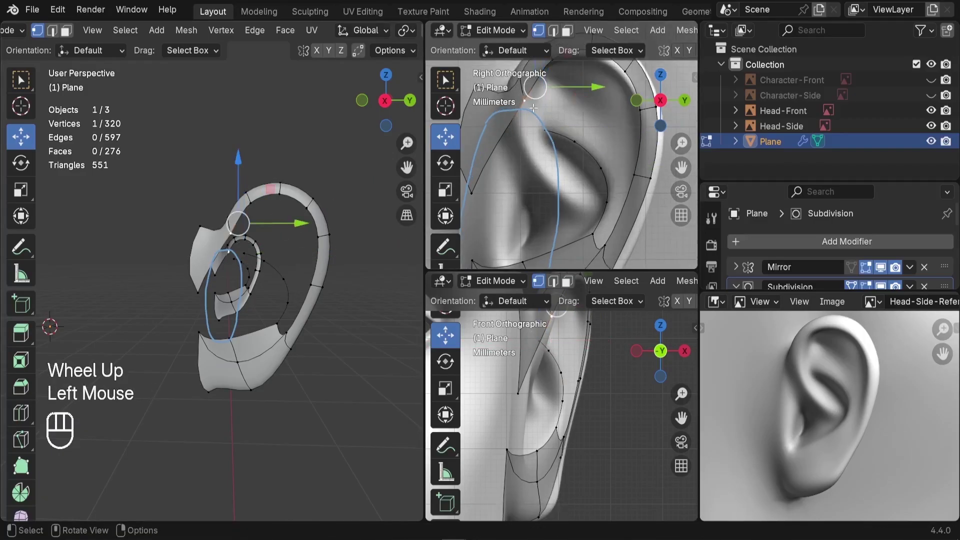
{"action": "key", "text": "e"}
{"action": "left_click", "coordinate": [530, 149]}
{"action": "key", "text": "e"}
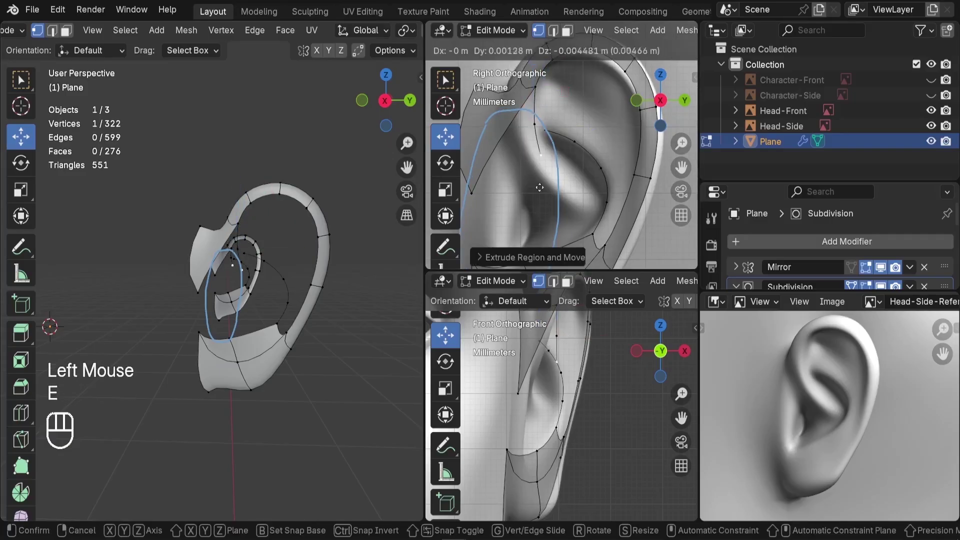
{"action": "left_click", "coordinate": [593, 221]}
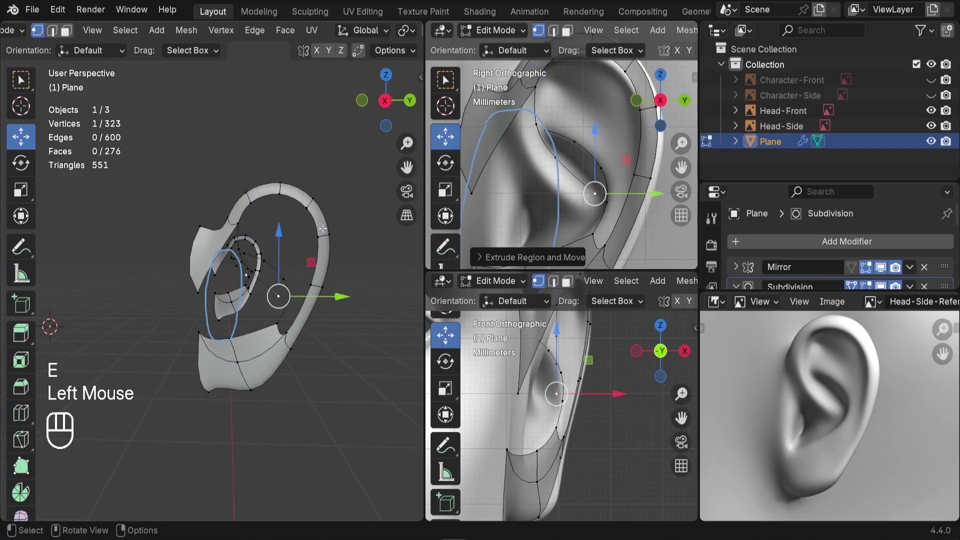
- Add a loop cut across the front ear patch and slide its lower vertex up toward the rim
{"action": "middle_click_drag", "start_coordinate": [323, 229], "coordinate": [212, 219]}
{"action": "scroll", "coordinate": [280, 224], "scroll_direction": "up", "scroll_amount": 2}
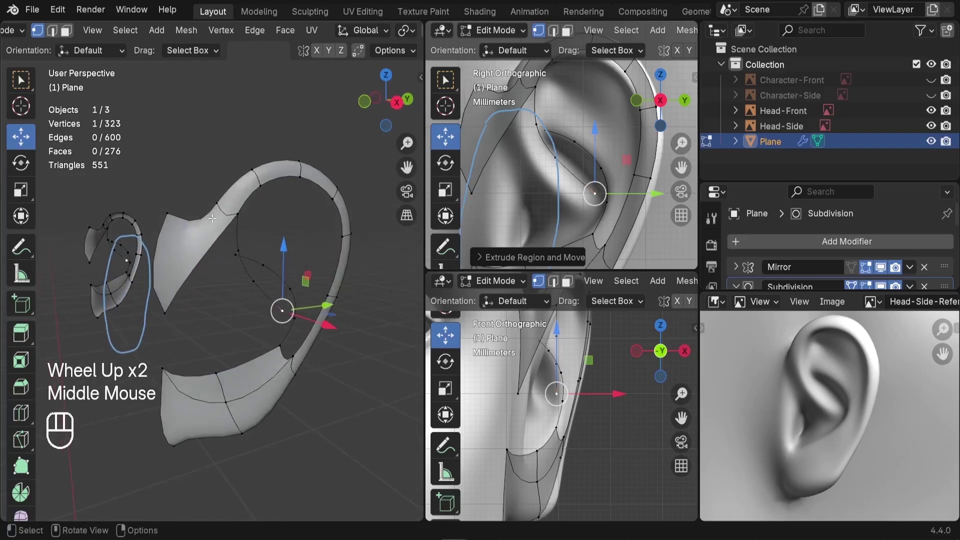
{"action": "key", "text": "ctrl+r"}
{"action": "double_click", "coordinate": [215, 234]}
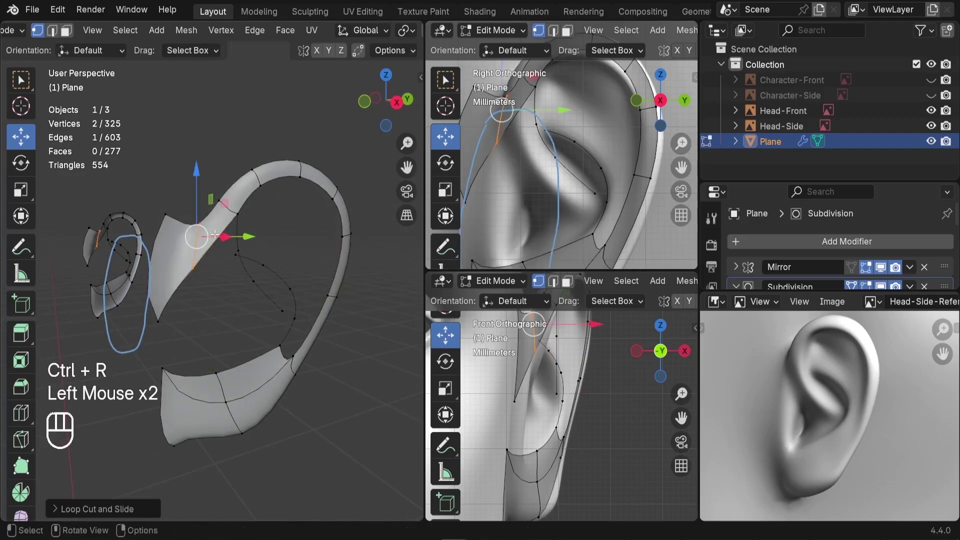
{"action": "left_click", "coordinate": [200, 284]}
{"action": "key", "text": "g"}
{"action": "key", "text": "g"}
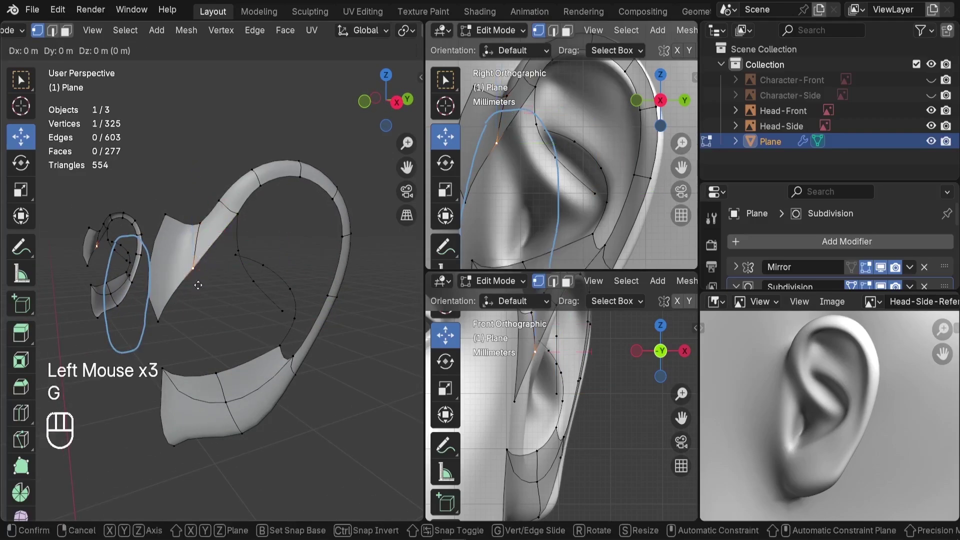
{"action": "left_click", "coordinate": [228, 235]}
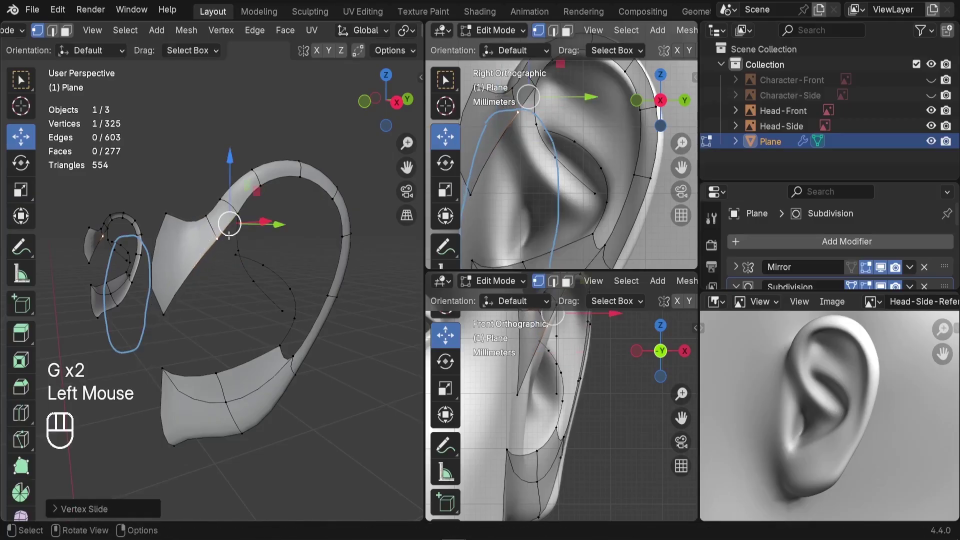
- Extrude three vertices from the slid vertex down and back, running parallel to the existing fold chain
{"action": "key", "text": "e"}
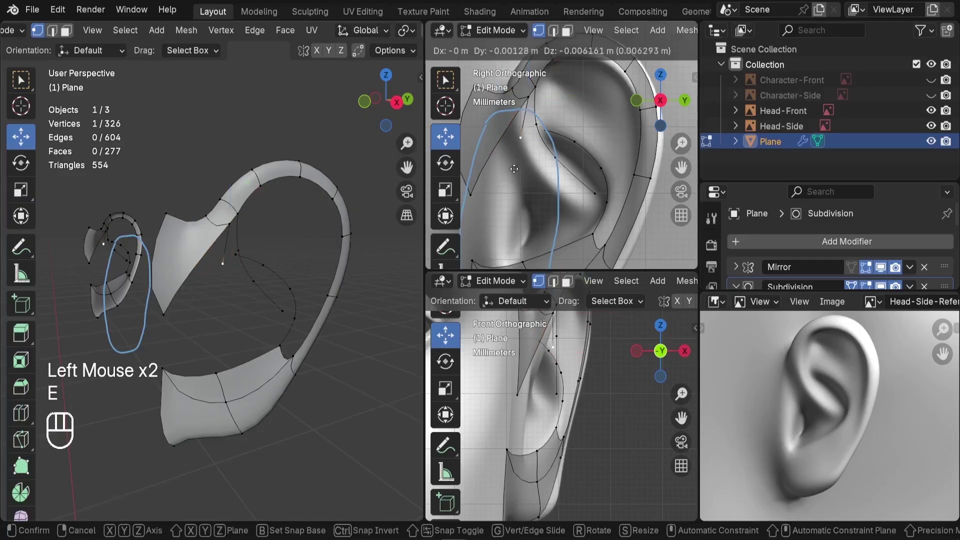
{"action": "left_click", "coordinate": [515, 175]}
{"action": "key", "text": "e"}
{"action": "left_click", "coordinate": [538, 210]}
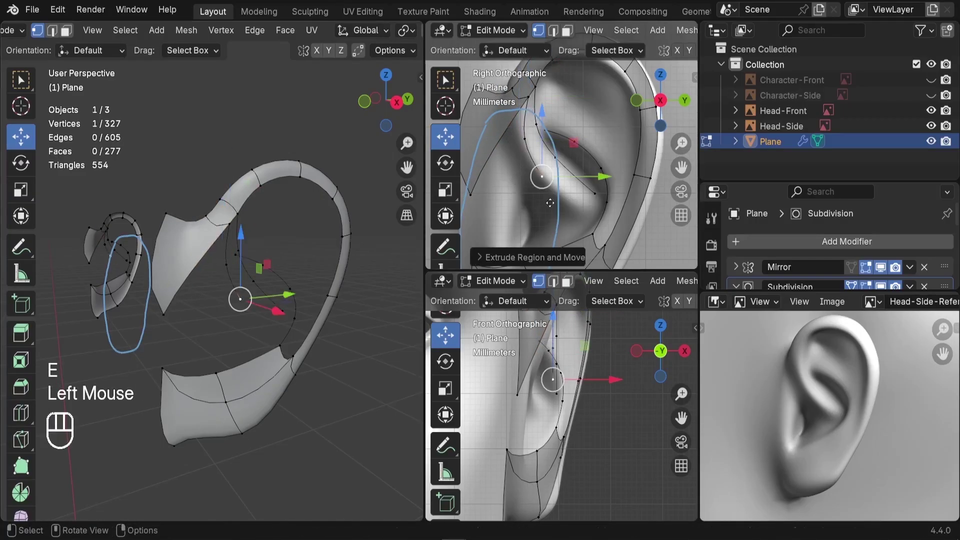
{"action": "key", "text": "e"}
{"action": "left_click", "coordinate": [593, 238]}
- Fill three faces between the two parallel vertex chains, starting from their upper ends at the rim
{"action": "middle_click_drag", "start_coordinate": [555, 165], "coordinate": [555, 203], "text": "shift"}
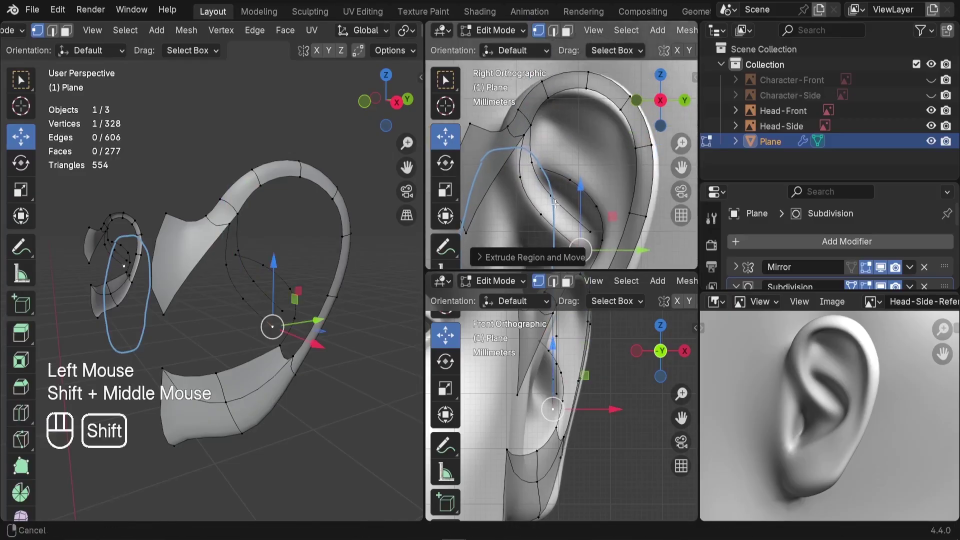
{"action": "left_click", "coordinate": [524, 135], "text": "shift"}
{"action": "left_click", "coordinate": [524, 132], "text": "shift"}
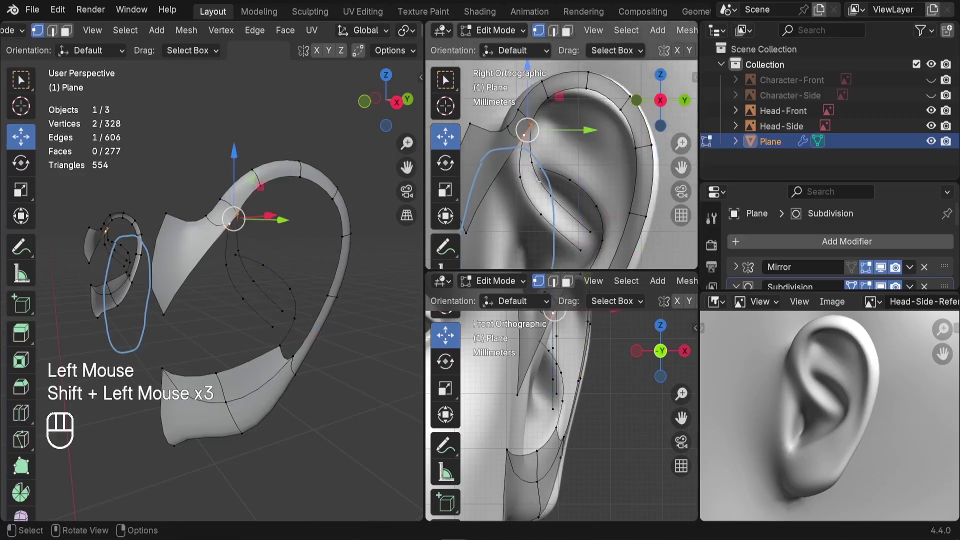
{"action": "key", "text": "f"}
{"action": "key", "text": "f"}
{"action": "key", "text": "f"}
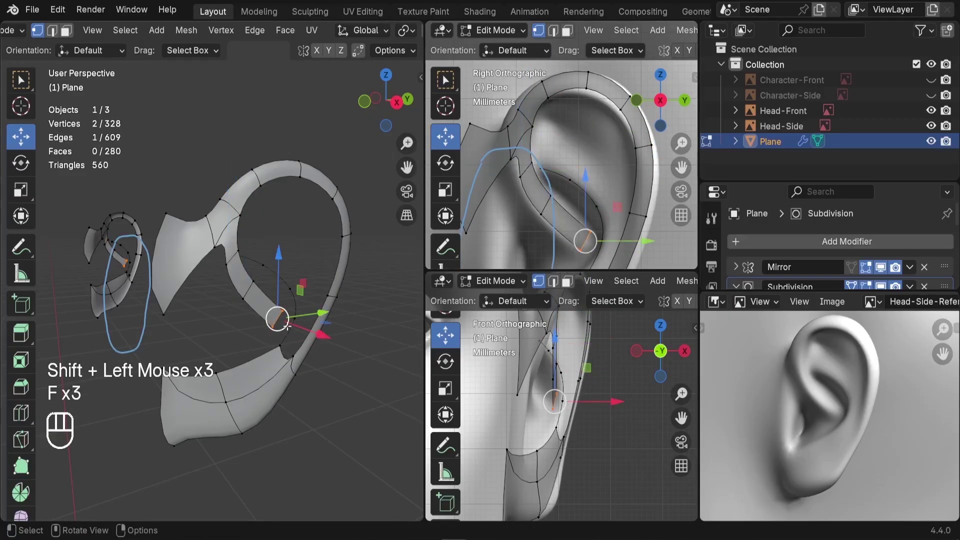
- Move the new strip's end edge and the cross edge before it inward along X toward the head
{"action": "scroll", "coordinate": [579, 404], "scroll_direction": "down", "scroll_amount": 1}
{"action": "scroll", "coordinate": [579, 404], "scroll_direction": "up", "scroll_amount": 1}
{"action": "left_click_drag", "start_coordinate": [590, 401], "coordinate": [588, 403]}
{"action": "left_click_drag", "start_coordinate": [559, 190], "coordinate": [536, 219]}
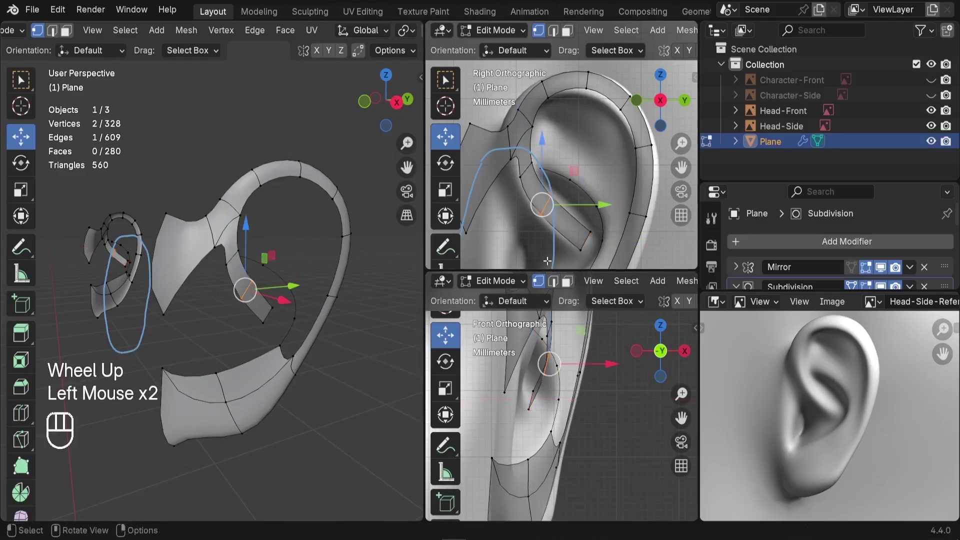
{"action": "left_click_drag", "start_coordinate": [595, 365], "coordinate": [567, 363]}
- Move the strip's uppermost free cross edge, just below the rim, slightly inward along X
{"action": "middle_click_drag", "start_coordinate": [566, 365], "coordinate": [564, 422], "text": "shift"}
{"action": "left_click", "coordinate": [532, 162]}
{"action": "left_click", "coordinate": [520, 177], "text": "shift"}
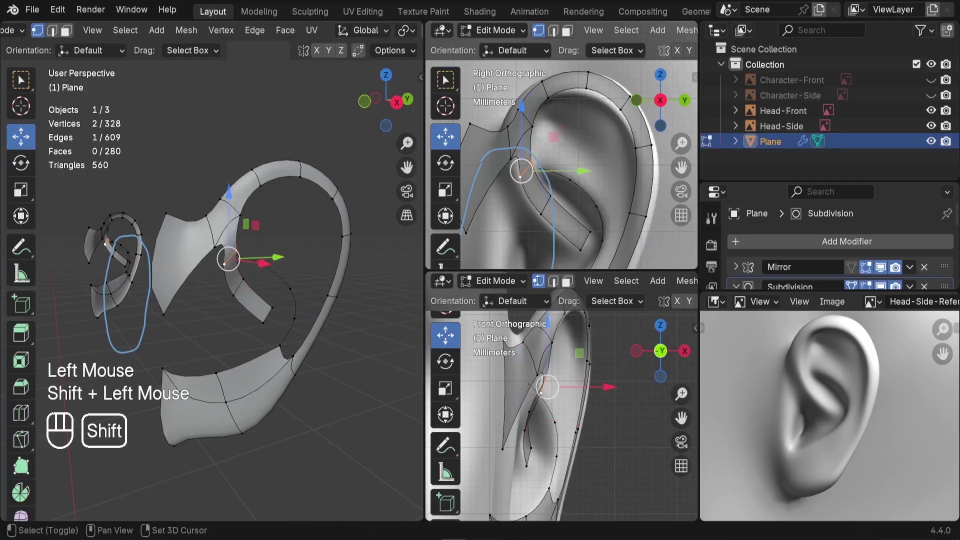
{"action": "scroll", "coordinate": [569, 384], "scroll_direction": "up", "scroll_amount": 2}
{"action": "left_click_drag", "start_coordinate": [593, 418], "coordinate": [574, 407]}
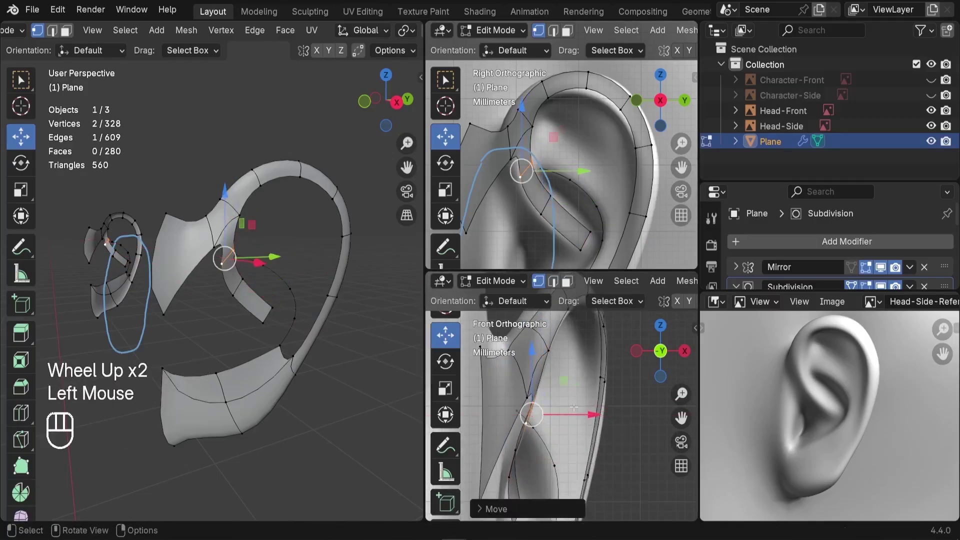
- Extrude the rear lobe vertex near the outer rim upward behind the inner ridge and move it slightly outward on X
{"action": "middle_click_drag", "start_coordinate": [283, 302], "coordinate": [220, 325]}
{"action": "scroll", "coordinate": [540, 392], "scroll_direction": "down", "scroll_amount": 1}
{"action": "scroll", "coordinate": [540, 392], "scroll_direction": "down", "scroll_amount": 1}
{"action": "middle_click_drag", "start_coordinate": [540, 392], "coordinate": [551, 402], "text": "shift"}
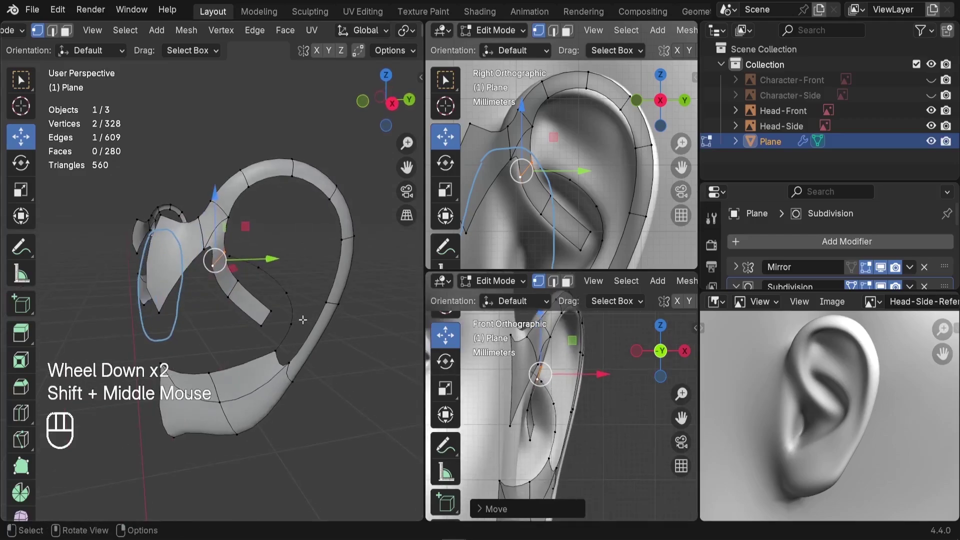
{"action": "left_click", "coordinate": [300, 371]}
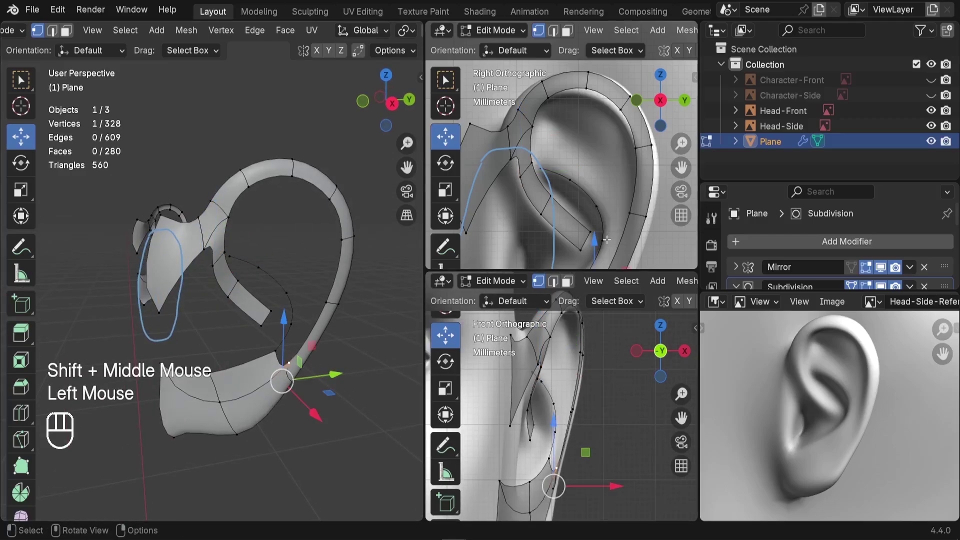
{"action": "scroll", "coordinate": [607, 240], "scroll_direction": "up", "scroll_amount": 1}
{"action": "scroll", "coordinate": [607, 240], "scroll_direction": "down", "scroll_amount": 1}
{"action": "scroll", "coordinate": [607, 240], "scroll_direction": "down", "scroll_amount": 1}
{"action": "scroll", "coordinate": [606, 240], "scroll_direction": "up", "scroll_amount": 2}
{"action": "key", "text": "e"}
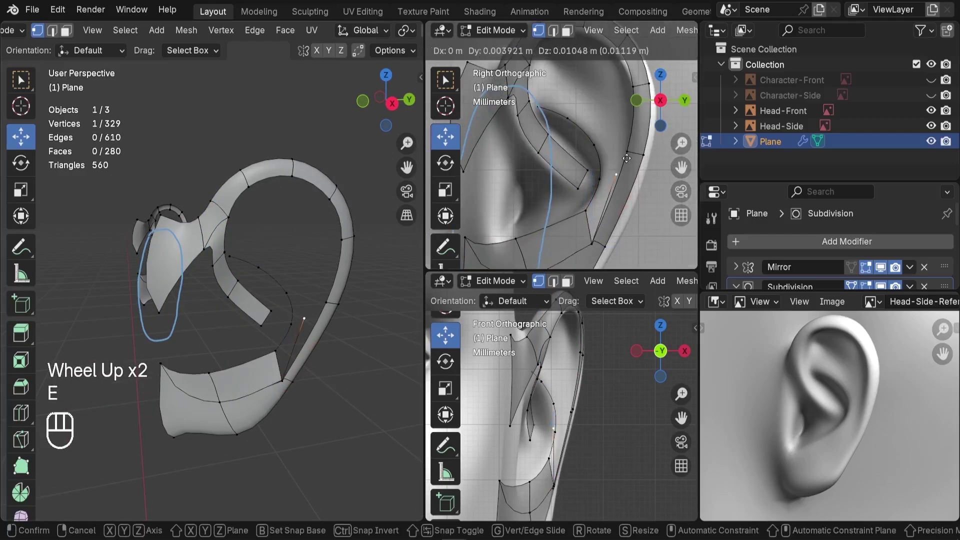
{"action": "left_click", "coordinate": [624, 163]}
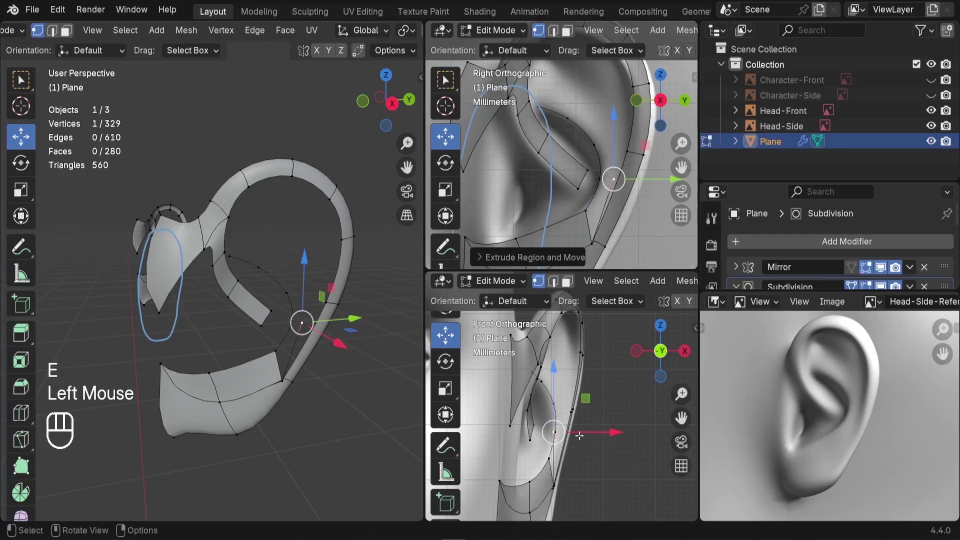
{"action": "left_click_drag", "start_coordinate": [603, 433], "coordinate": [610, 432]}
- Extrude two more vertices upward and forward from the rear chain, following the fold's outer edge, and adjust the last one's X position
{"action": "key", "text": "e"}
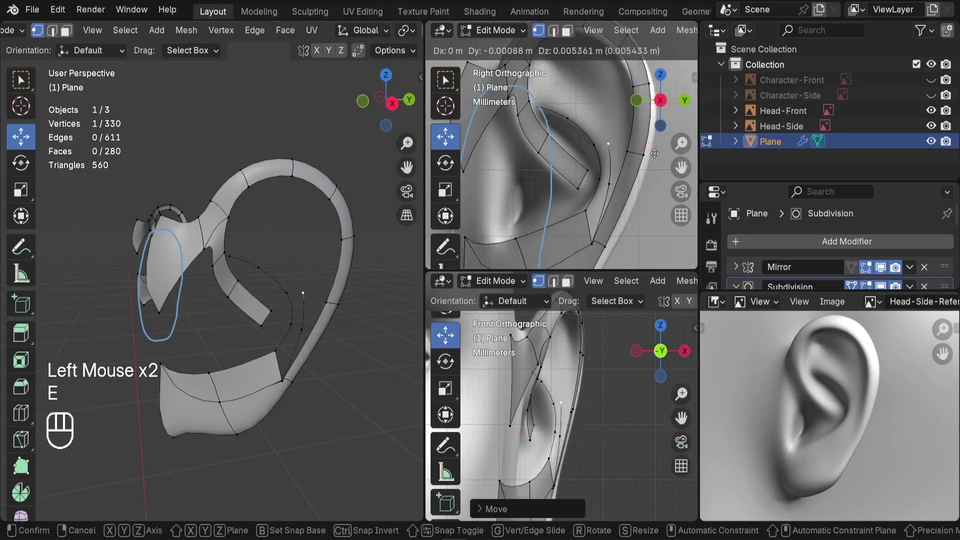
{"action": "left_click", "coordinate": [659, 155]}
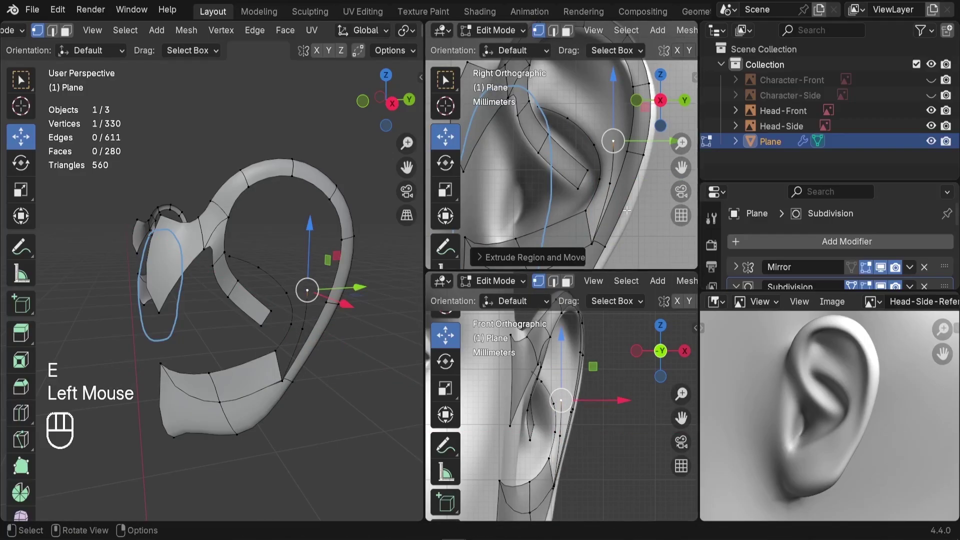
{"action": "key", "text": "e"}
{"action": "left_click", "coordinate": [604, 154]}
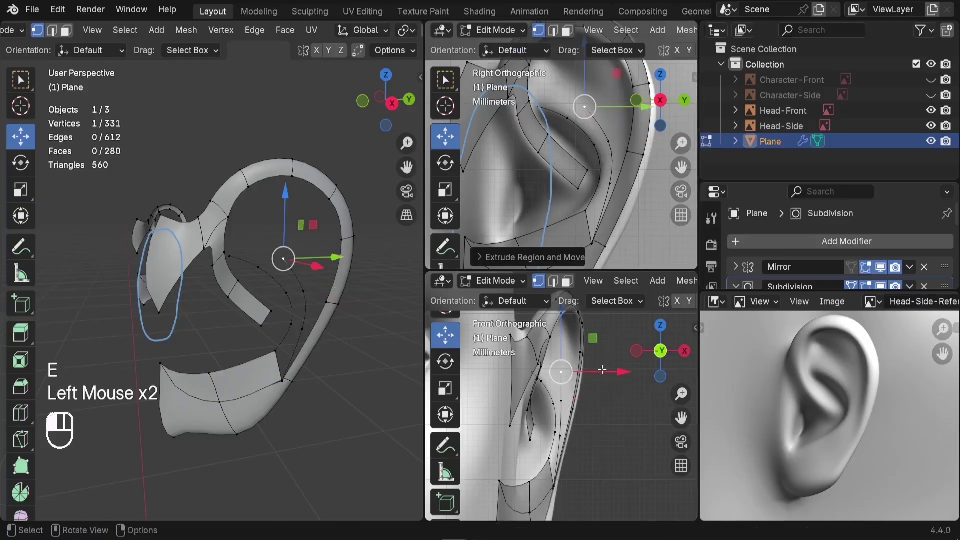
{"action": "left_click_drag", "start_coordinate": [603, 370], "coordinate": [598, 399]}
- Nudge the rear chain's lower vertex outward on X and extrude one more vertex forward from the chain's upper end
{"action": "left_click", "coordinate": [562, 400]}
{"action": "left_click", "coordinate": [559, 438]}
{"action": "left_click_drag", "start_coordinate": [597, 434], "coordinate": [600, 434]}
{"action": "scroll", "coordinate": [578, 99], "scroll_direction": "up", "scroll_amount": 2, "text": "shift"}
{"action": "middle_click_drag", "start_coordinate": [578, 100], "coordinate": [550, 160], "text": "shift"}
{"action": "key", "text": "e"}
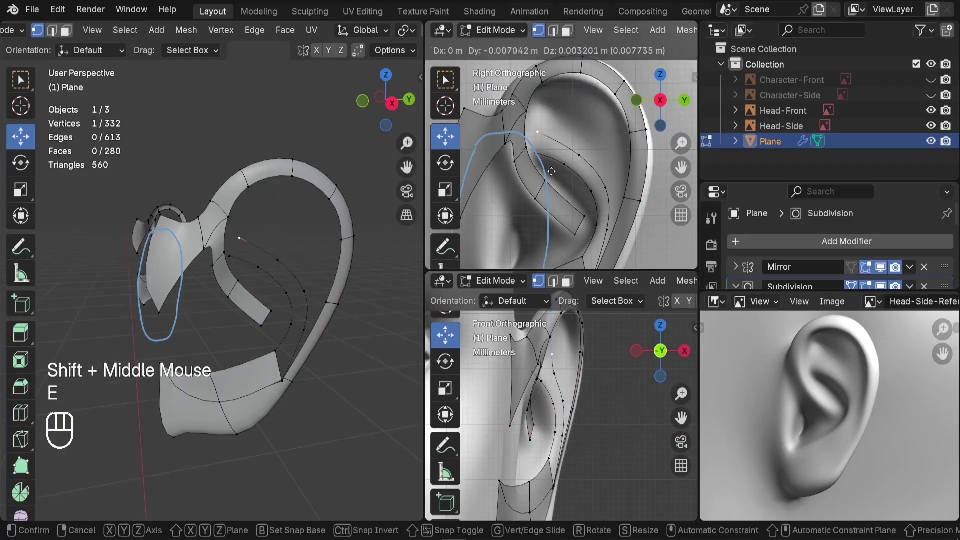
{"action": "left_click", "coordinate": [552, 171]}
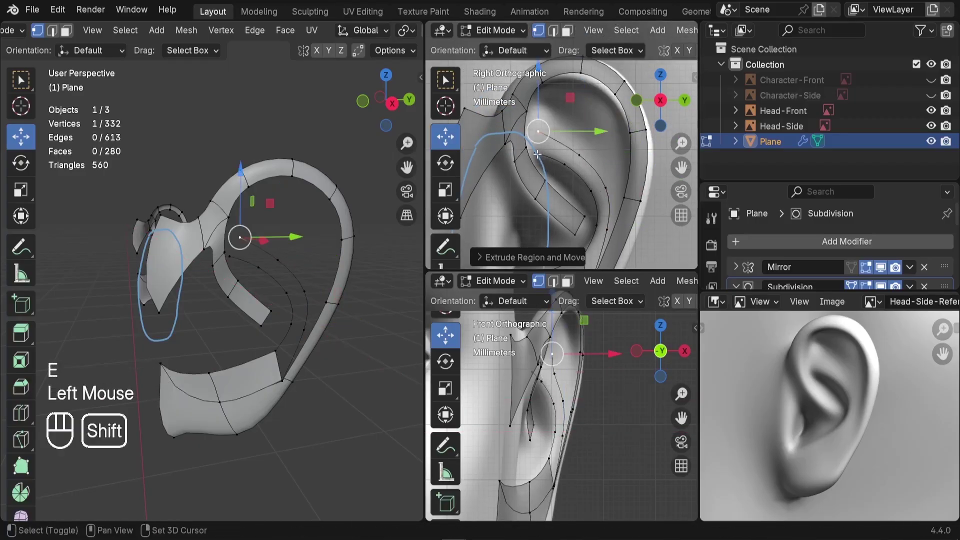
- Fill four faces between the inner ridge chain and the outer fold chain, from their front ends down to the lobe
{"action": "left_click", "coordinate": [539, 156], "text": "shift"}
{"action": "left_click", "coordinate": [565, 164], "text": "shift"}
{"action": "left_click", "coordinate": [579, 156], "text": "shift"}
{"action": "key", "text": "f"}
{"action": "left_click", "coordinate": [565, 164]}
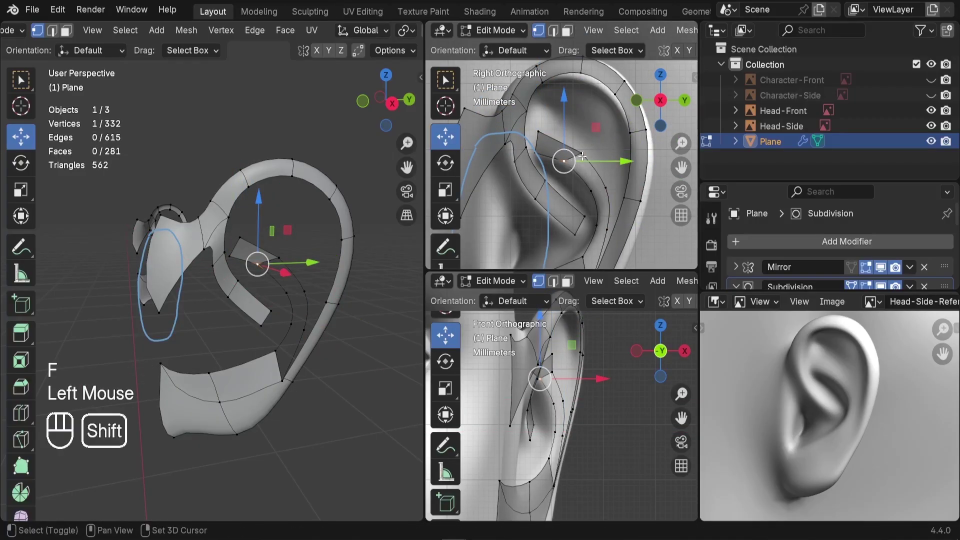
{"action": "left_click", "coordinate": [578, 156], "text": "shift"}
{"action": "key", "text": "f"}
{"action": "key", "text": "f"}
{"action": "middle_click_drag", "start_coordinate": [599, 212], "coordinate": [596, 162], "text": "shift"}
{"action": "key", "text": "f"}
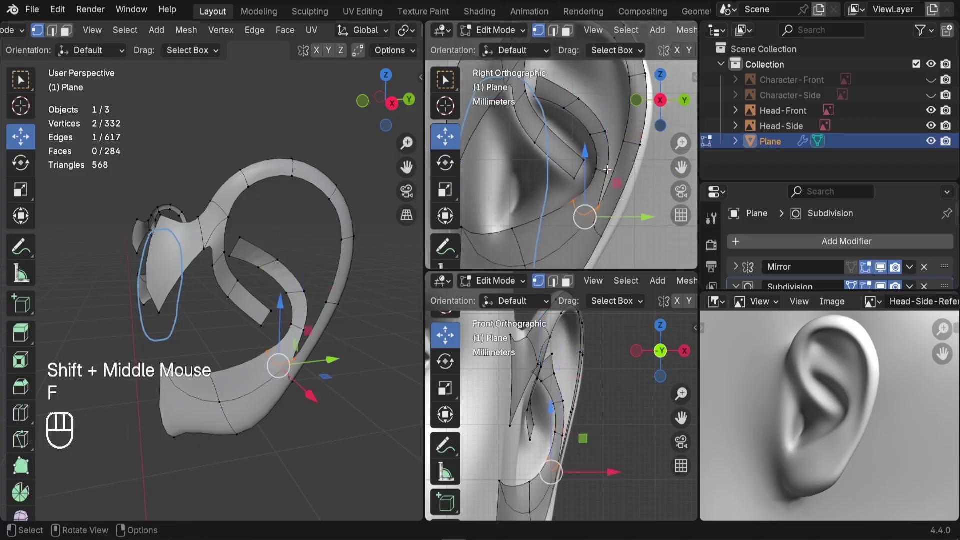
- Fill a triangular face joining the rear fold strip, the outer rim and the lobe's rear vertex
{"action": "left_click", "coordinate": [616, 160]}
{"action": "left_click", "coordinate": [627, 131], "text": "shift"}
{"action": "left_click", "coordinate": [589, 219], "text": "shift"}
{"action": "key", "text": "f"}
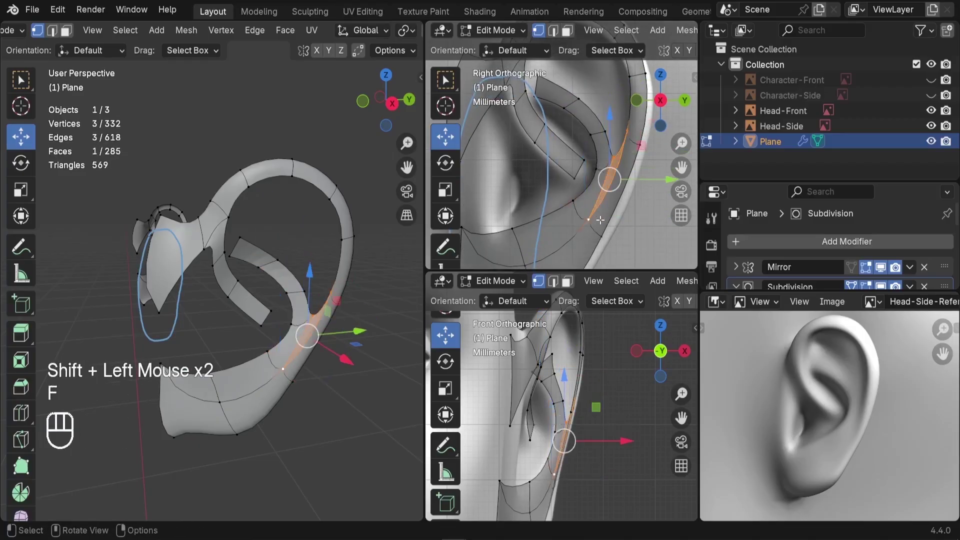
- Fill two more faces upward between the fold strip's outer edge and the rear rim
{"action": "left_click", "coordinate": [612, 153]}
{"action": "left_click", "coordinate": [625, 132], "text": "shift"}
{"action": "middle_click_drag", "start_coordinate": [624, 136], "coordinate": [588, 197], "text": "shift"}
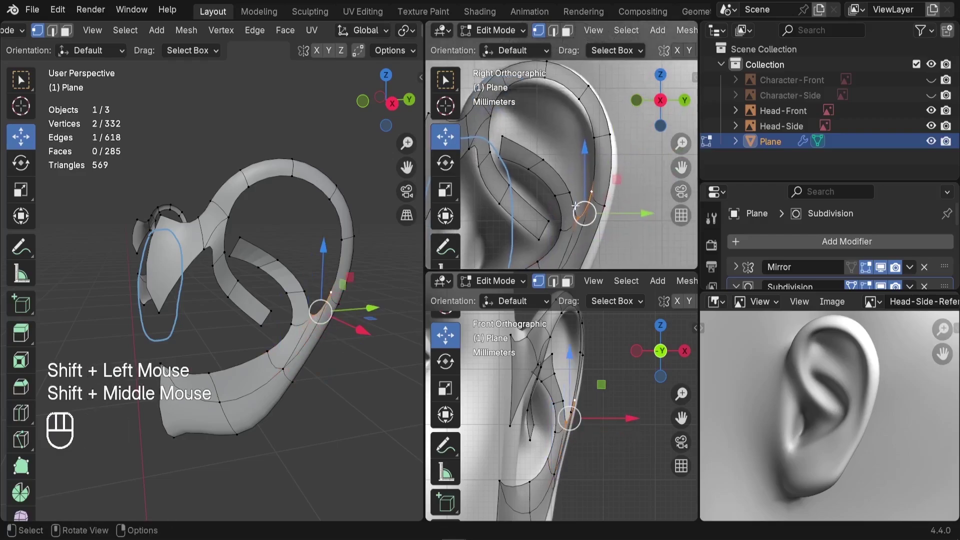
{"action": "key", "text": "f"}
{"action": "key", "text": "f"}
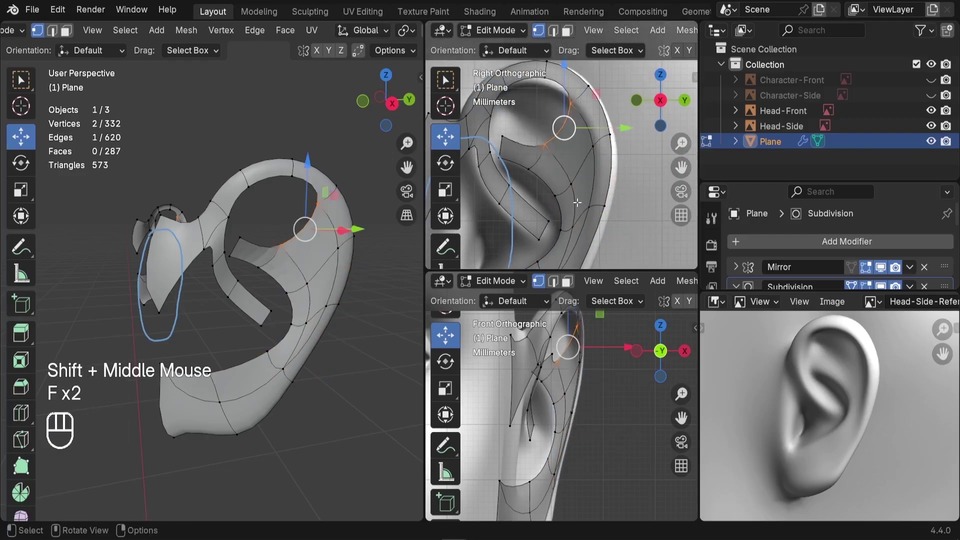
- Undo the last faces filled between the fold strip and the rear rim
{"action": "key", "text": "ctrl+z"}
{"action": "key", "text": "ctrl+z"}
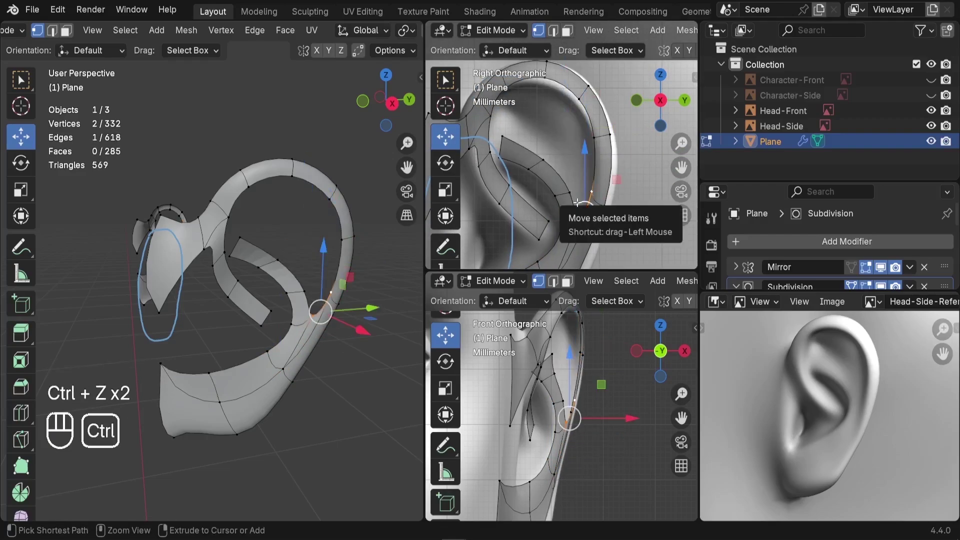
{"action": "key", "text": "ctrl+z"}
{"action": "key", "text": "ctrl+z"}
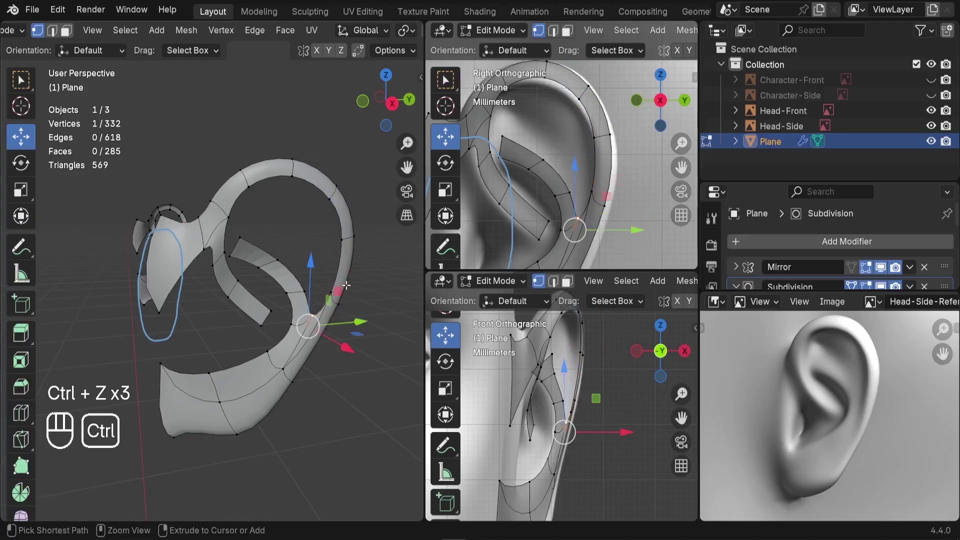
- Extrude the rim's inner edge inward along X, from the rear rim over the top and down to the front ridge
{"action": "left_click", "coordinate": [328, 302]}
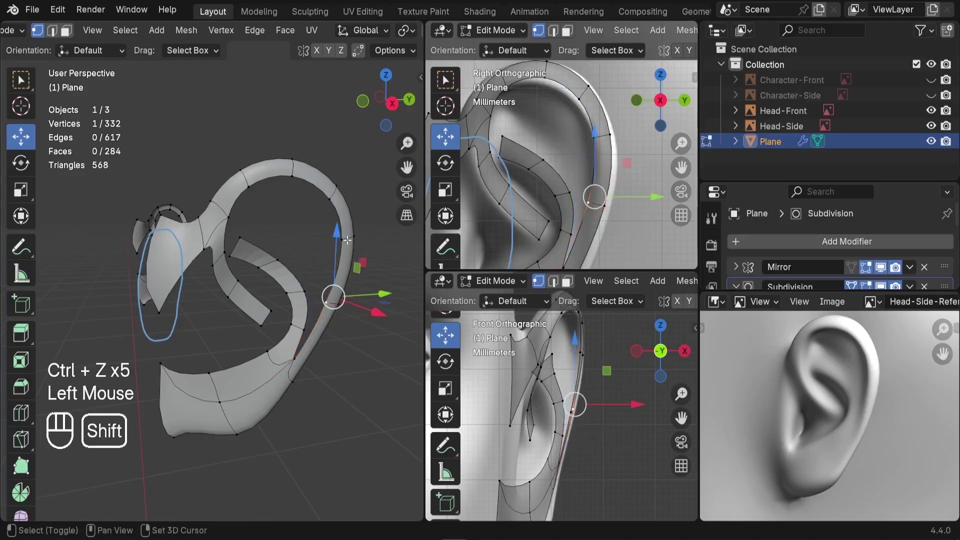
{"action": "left_click", "coordinate": [341, 240], "text": "shift"}
{"action": "left_click", "coordinate": [330, 200], "text": "shift"}
{"action": "left_click", "coordinate": [293, 178], "text": "shift"}
{"action": "left_click", "coordinate": [249, 186], "text": "shift"}
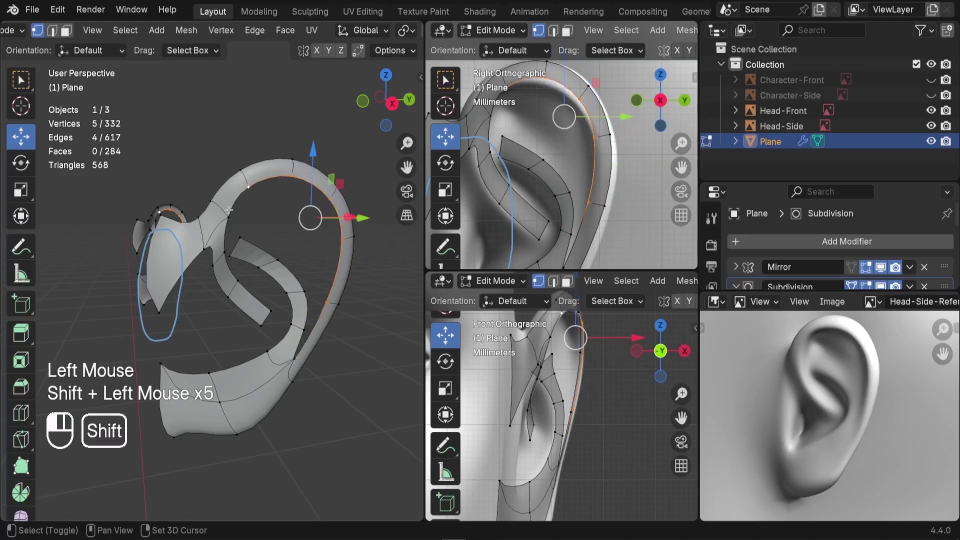
{"action": "left_click", "coordinate": [228, 218], "text": "shift"}
{"action": "left_click", "coordinate": [220, 257], "text": "shift"}
{"action": "left_click", "coordinate": [233, 281], "text": "shift"}
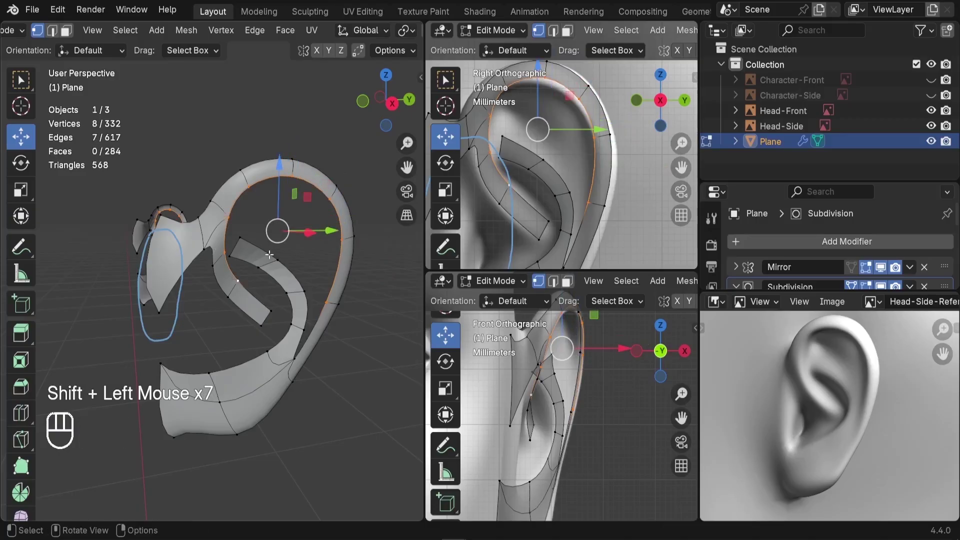
{"action": "middle_click_drag", "start_coordinate": [270, 272], "coordinate": [272, 320]}
{"action": "middle_click_drag", "start_coordinate": [272, 320], "coordinate": [310, 300]}
{"action": "scroll", "coordinate": [310, 300], "scroll_direction": "up", "scroll_amount": 2}
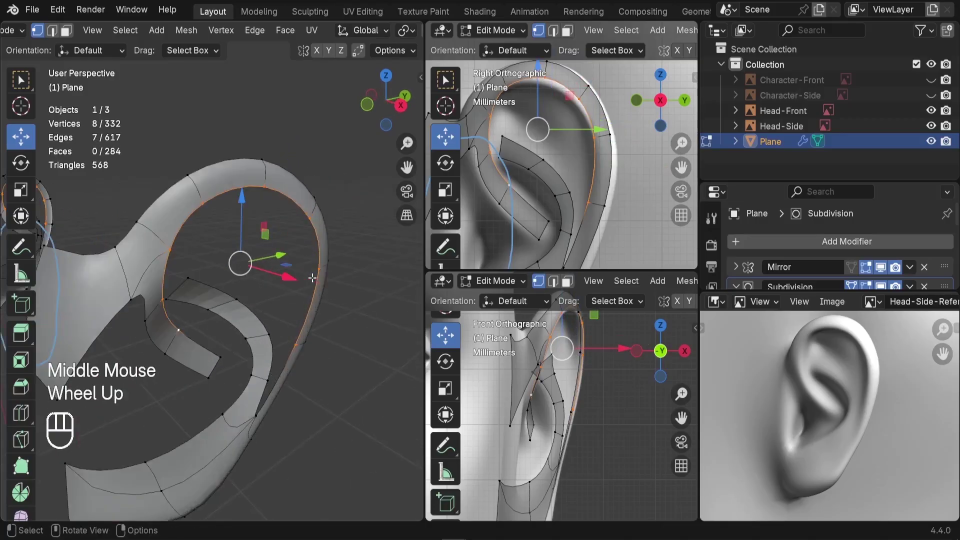
{"action": "key", "text": "e"}
{"action": "key", "text": "x"}
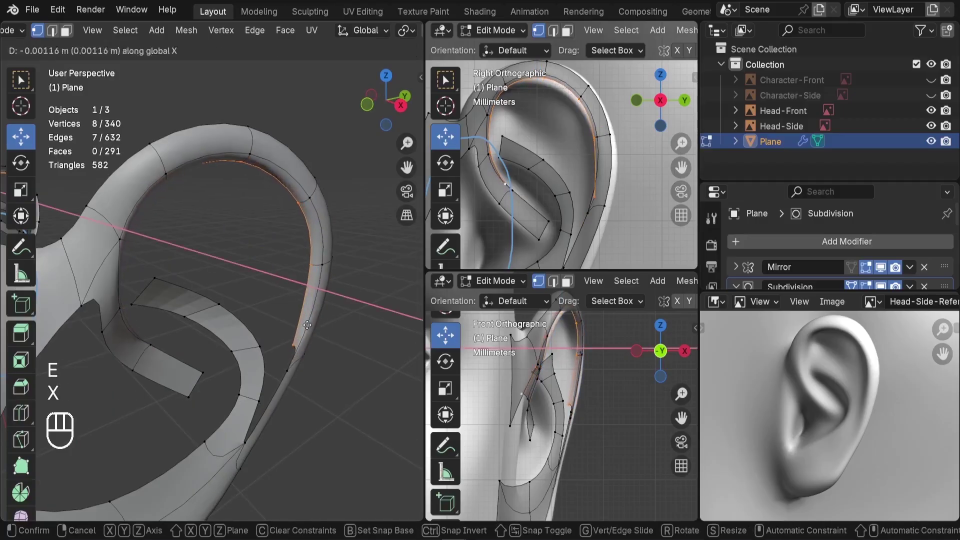
{"action": "left_click", "coordinate": [300, 324]}
- Scale down the extruded inner edge loop and shift it slightly towards the back of the ear
{"action": "scroll", "coordinate": [290, 271], "scroll_direction": "down", "scroll_amount": 2}
{"action": "middle_click_drag", "start_coordinate": [289, 271], "coordinate": [265, 273]}
{"action": "scroll", "coordinate": [265, 273], "scroll_direction": "up", "scroll_amount": 2}
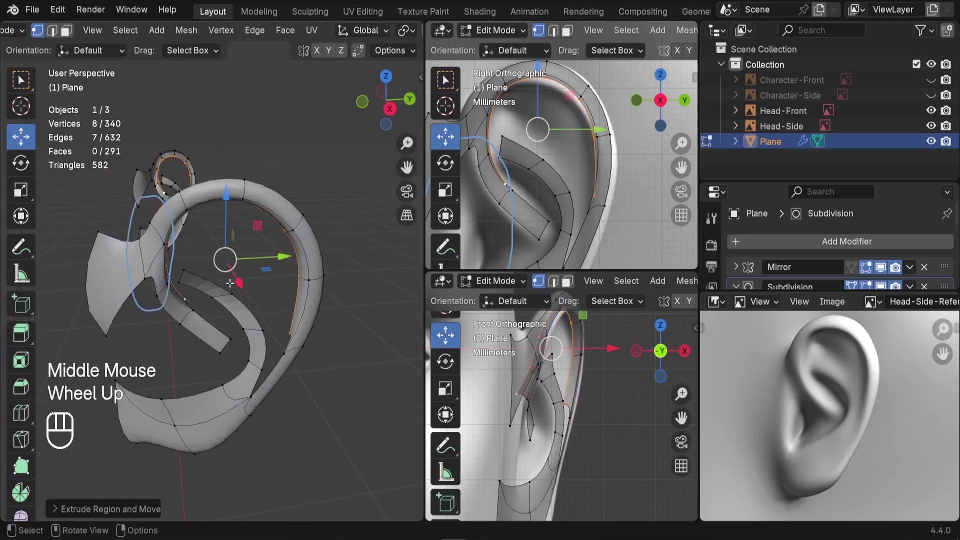
{"action": "key", "text": "s"}
{"action": "left_click", "coordinate": [289, 262]}
{"action": "left_click_drag", "start_coordinate": [287, 254], "coordinate": [297, 255]}
{"action": "middle_click_drag", "start_coordinate": [297, 255], "coordinate": [254, 236]}
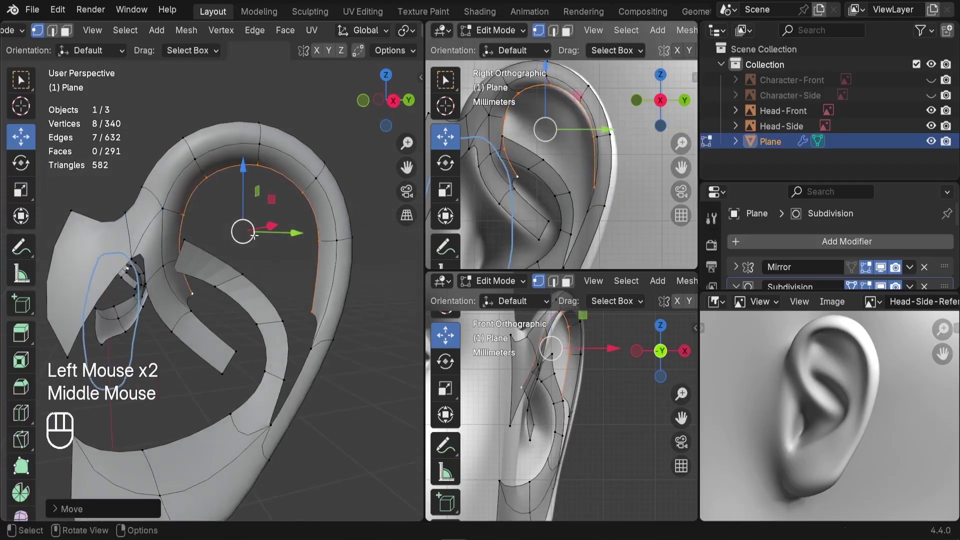
- Merge the fold strip's upper front corner vertex with the nearest vertex of the extruded inner loop
{"action": "left_click", "coordinate": [193, 240]}
{"action": "scroll", "coordinate": [192, 240], "scroll_direction": "up", "scroll_amount": 2}
{"action": "left_click", "coordinate": [185, 206], "text": "shift"}
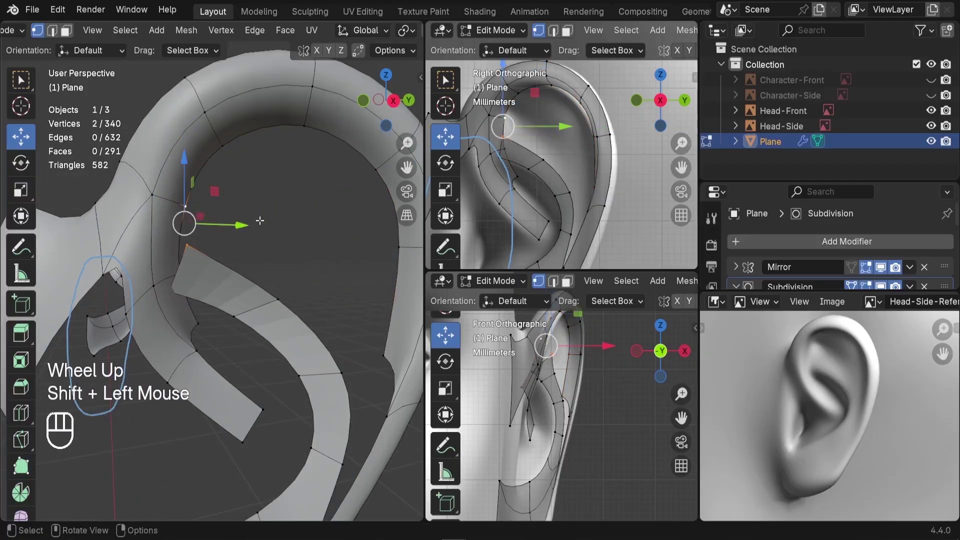
{"action": "key", "text": "m"}
{"action": "left_click", "coordinate": [302, 211]}
{"action": "middle_click_drag", "start_coordinate": [302, 211], "coordinate": [350, 323]}
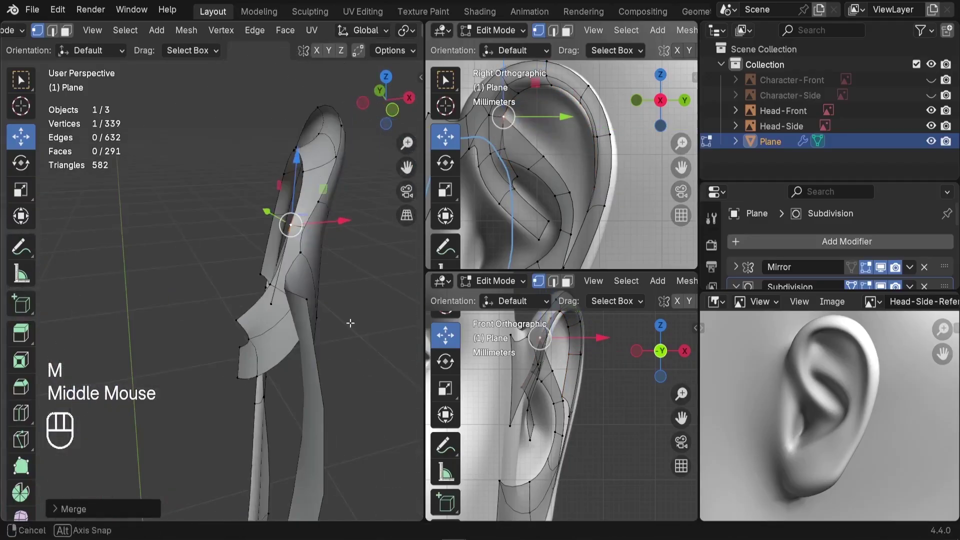
- Merge the fold strip's lower front corner vertex with the adjacent inner loop vertex and clear the selection
{"action": "middle_click_drag", "start_coordinate": [220, 302], "coordinate": [161, 294]}
{"action": "left_click", "coordinate": [276, 301]}
{"action": "middle_click_drag", "start_coordinate": [225, 301], "coordinate": [193, 293]}
{"action": "scroll", "coordinate": [204, 286], "scroll_direction": "up", "scroll_amount": 2}
{"action": "left_click", "coordinate": [158, 279], "text": "shift"}
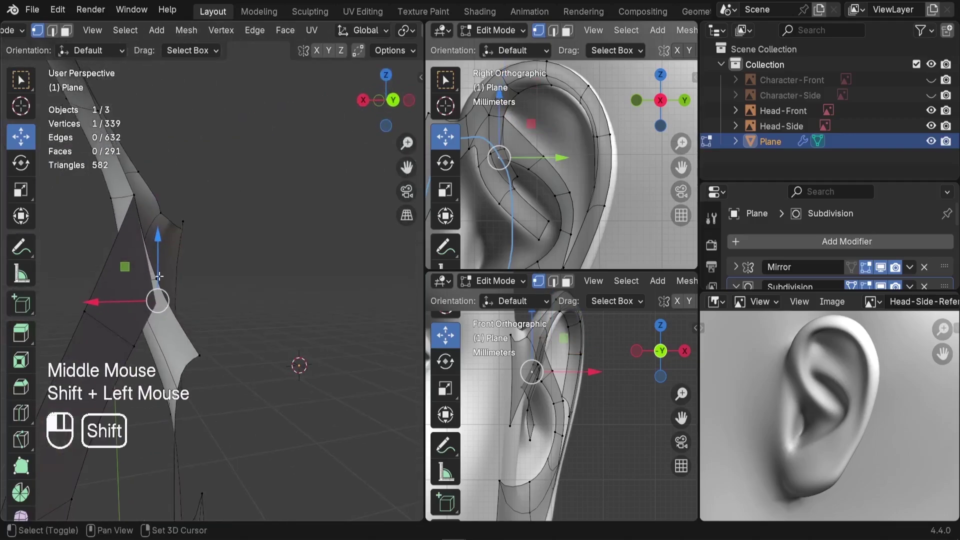
{"action": "key", "text": "m"}
{"action": "left_click", "coordinate": [298, 257]}
{"action": "middle_click_drag", "start_coordinate": [298, 257], "coordinate": [300, 282]}
{"action": "scroll", "coordinate": [220, 302], "scroll_direction": "down", "scroll_amount": 3}
{"action": "key", "text": "Tab"}
{"action": "key", "text": "Tab"}
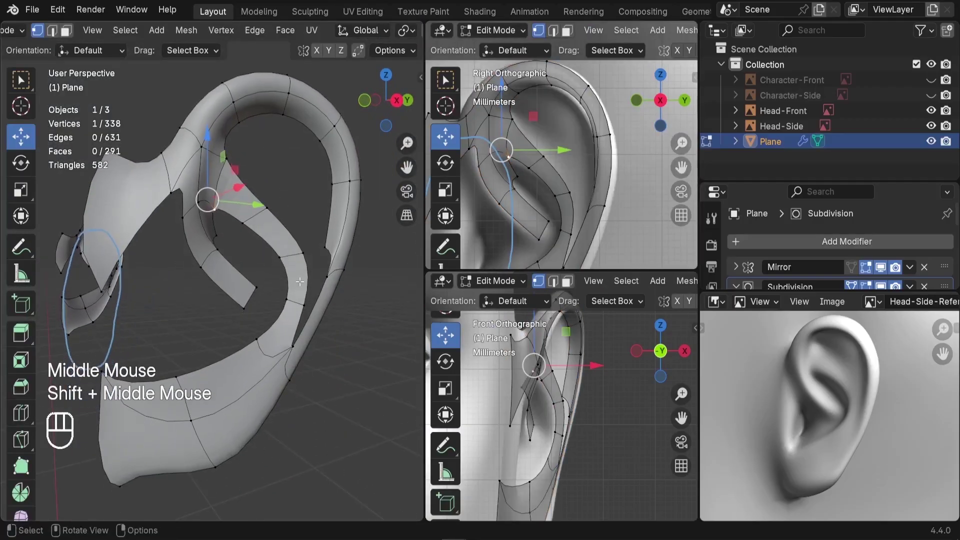
{"action": "key", "text": "alt+a"}
- Fill three faces closing the gap between the short front ridge strip and the fold strip beside it
{"action": "middle_click_drag", "start_coordinate": [226, 266], "coordinate": [224, 234]}
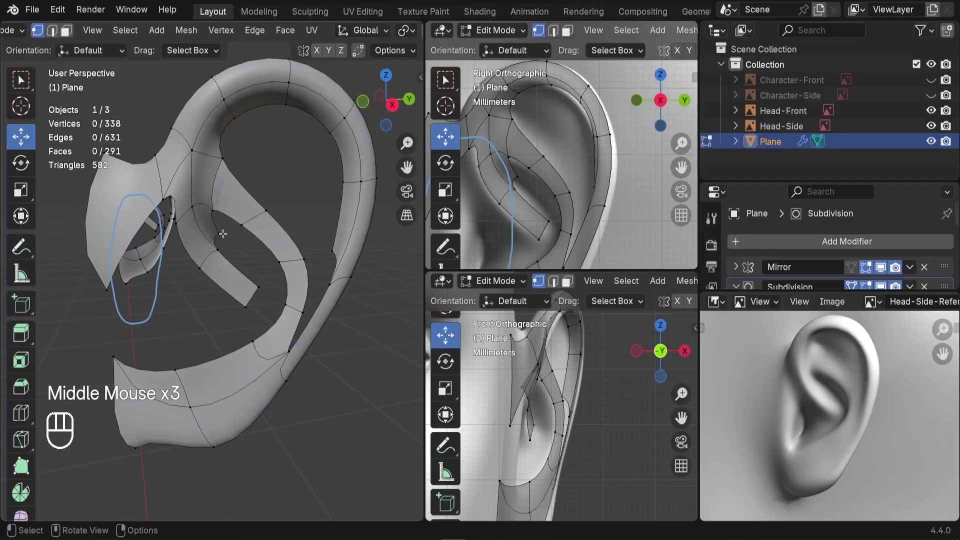
{"action": "left_click", "coordinate": [218, 233]}
{"action": "left_click", "coordinate": [217, 249], "text": "shift"}
{"action": "left_click", "coordinate": [258, 287], "text": "shift"}
{"action": "key", "text": "f"}
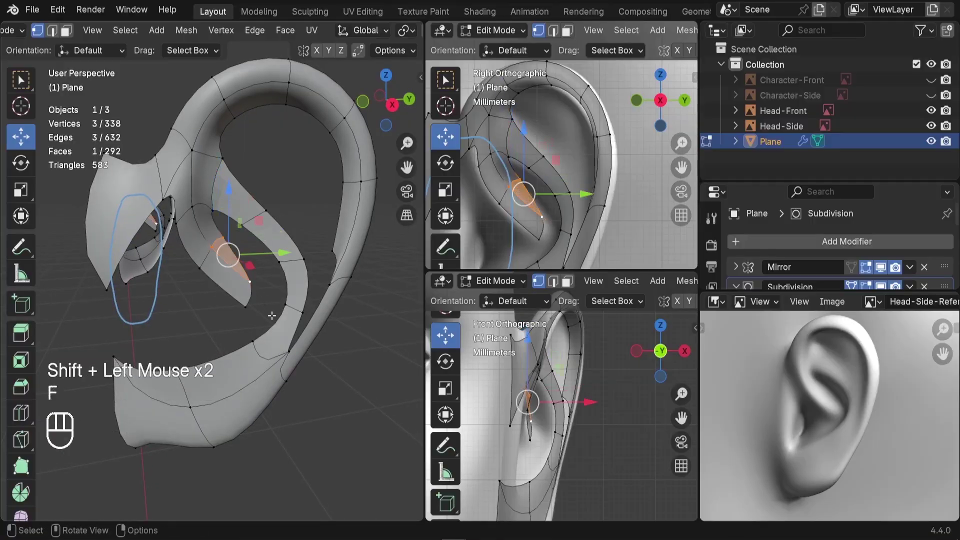
{"action": "left_click", "coordinate": [216, 229]}
{"action": "left_click", "coordinate": [210, 207], "text": "shift"}
{"action": "left_click", "coordinate": [242, 225], "text": "shift"}
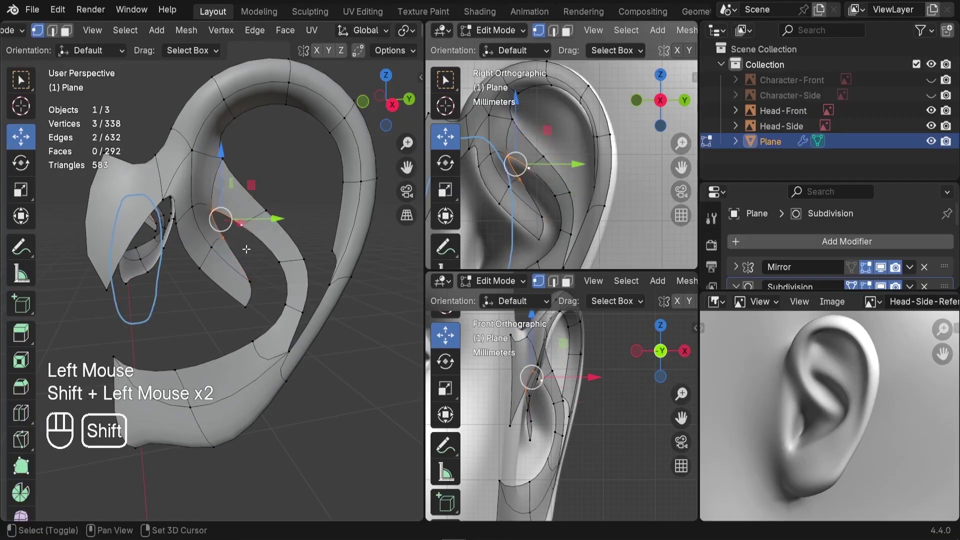
{"action": "key", "text": "f"}
{"action": "left_click", "coordinate": [242, 224]}
{"action": "left_click", "coordinate": [265, 210], "text": "shift"}
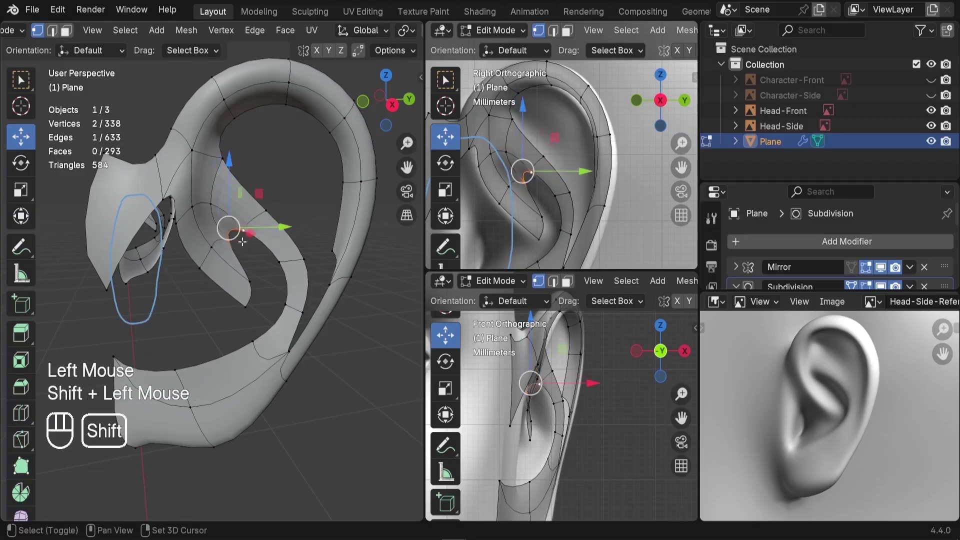
{"action": "key", "text": "f"}
- Fill three faces across the upper ear hollow between the extruded rim edge and the fold strip
{"action": "middle_click_drag", "start_coordinate": [250, 238], "coordinate": [232, 156]}
{"action": "left_click", "coordinate": [219, 153]}
{"action": "left_click", "coordinate": [241, 112], "text": "shift"}
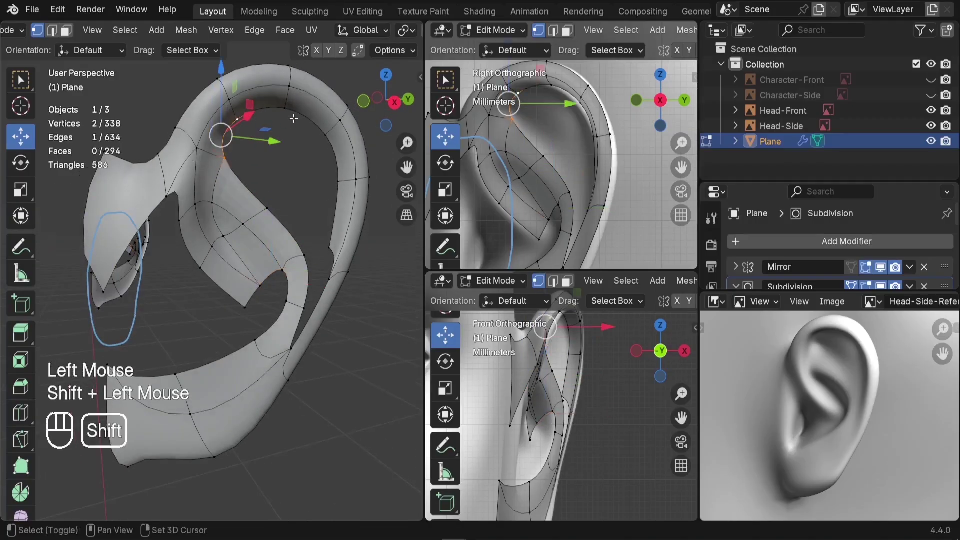
{"action": "left_click", "coordinate": [295, 122], "text": "shift"}
{"action": "left_click", "coordinate": [307, 159], "text": "shift"}
{"action": "key", "text": "f"}
{"action": "left_click", "coordinate": [242, 160]}
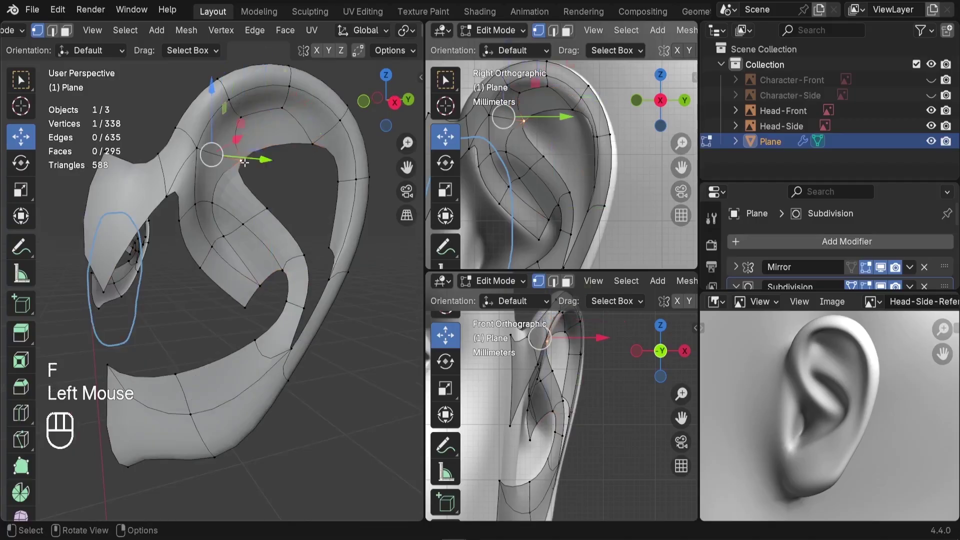
{"action": "left_click", "coordinate": [312, 144], "text": "shift"}
{"action": "key", "text": "f"}
{"action": "key", "text": "f"}
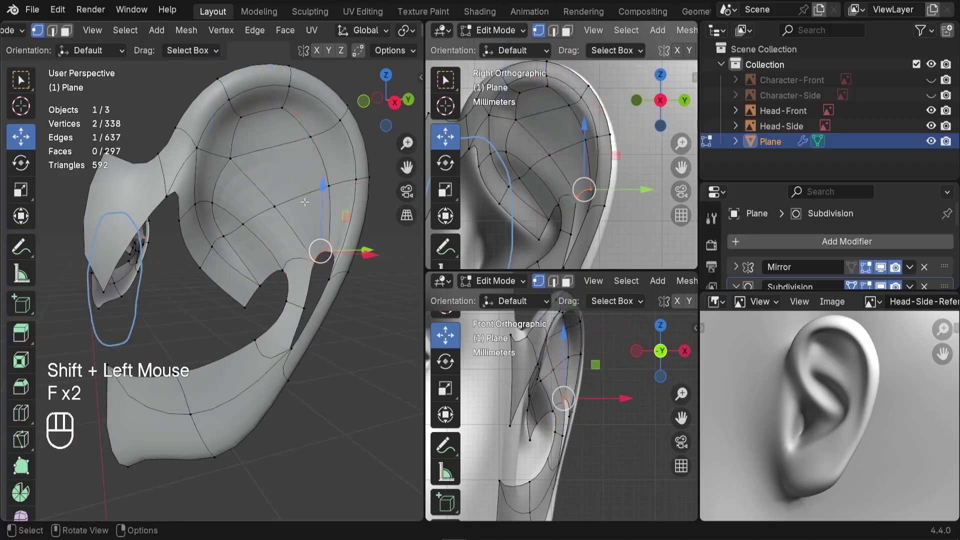
- Move the two fold vertices in the middle of the upper hollow outward along X
{"action": "middle_click_drag", "start_coordinate": [291, 221], "coordinate": [314, 259]}
{"action": "scroll", "coordinate": [245, 228], "scroll_direction": "down", "scroll_amount": 2}
{"action": "scroll", "coordinate": [250, 225], "scroll_direction": "up", "scroll_amount": 2}
{"action": "left_click", "coordinate": [189, 189]}
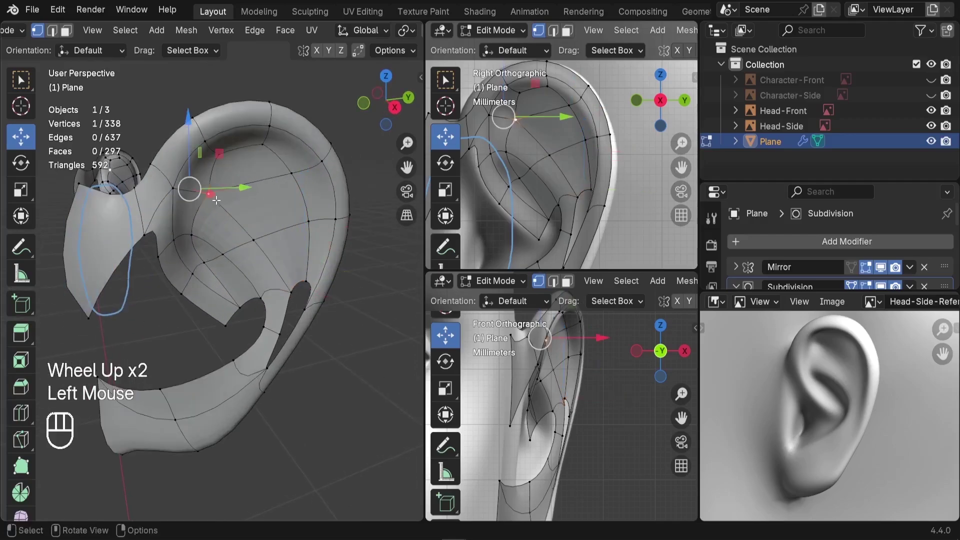
{"action": "left_click", "coordinate": [253, 240], "text": "shift"}
{"action": "middle_click_drag", "start_coordinate": [254, 240], "coordinate": [309, 238]}
{"action": "left_click_drag", "start_coordinate": [283, 222], "coordinate": [308, 224]}
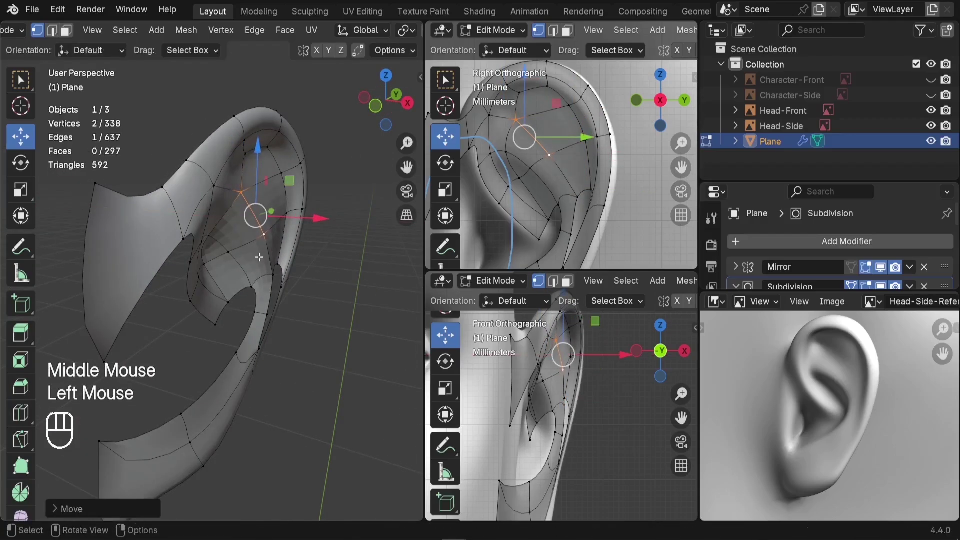
- Pull two neighbouring vertices on the short front ridge strip outward along X, one after the other
{"action": "middle_click_drag", "start_coordinate": [259, 257], "coordinate": [270, 250]}
{"action": "scroll", "coordinate": [250, 240], "scroll_direction": "up", "scroll_amount": 2}
{"action": "left_click", "coordinate": [207, 268]}
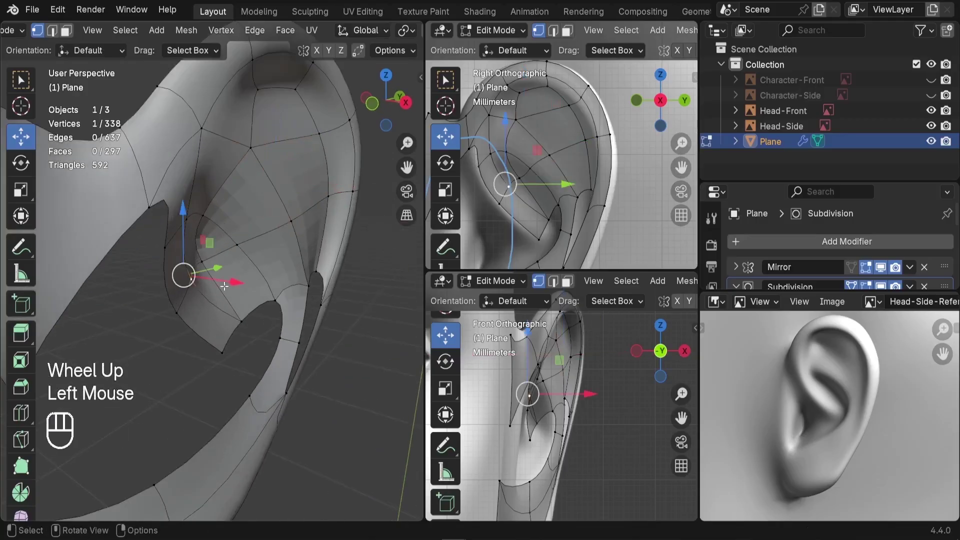
{"action": "left_click_drag", "start_coordinate": [232, 283], "coordinate": [278, 288]}
{"action": "left_click", "coordinate": [180, 313]}
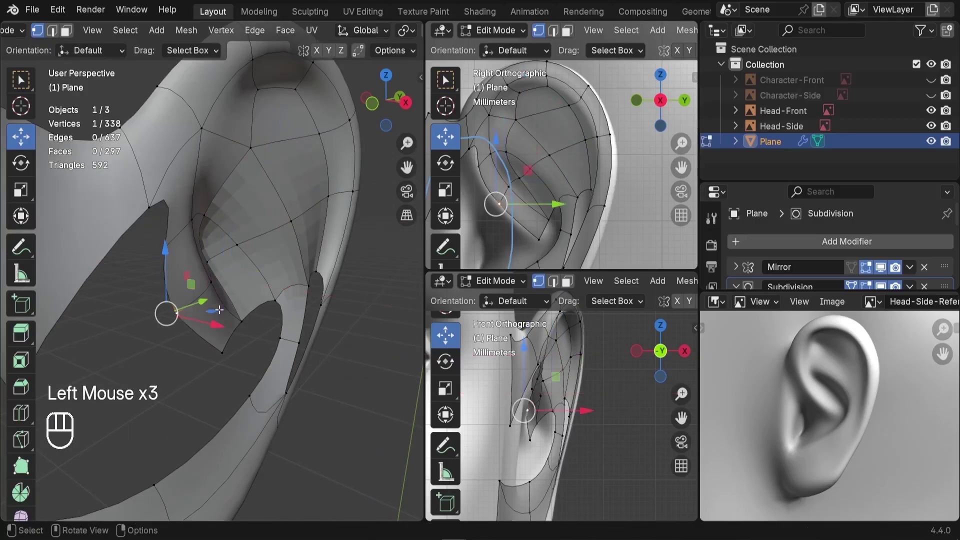
{"action": "left_click_drag", "start_coordinate": [220, 325], "coordinate": [245, 330]}
- Leave mesh editing and apply Shade Smooth to the head mesh
{"action": "key", "text": "Tab"}
{"action": "scroll", "coordinate": [296, 303], "scroll_direction": "down", "scroll_amount": 2}
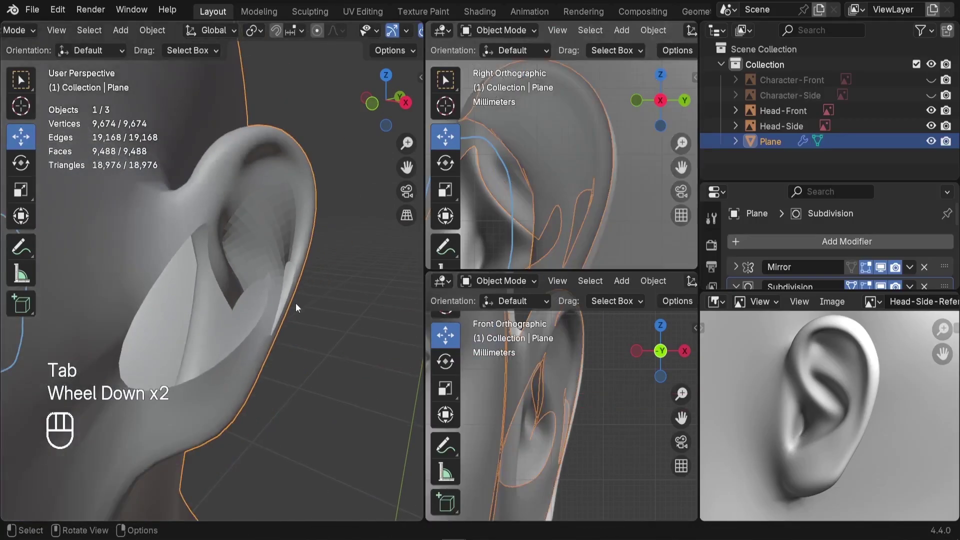
{"action": "middle_click_drag", "start_coordinate": [296, 303], "coordinate": [275, 212]}
{"action": "key", "text": "Tab"}
{"action": "key", "text": "Tab"}
{"action": "right_click", "coordinate": [276, 212]}
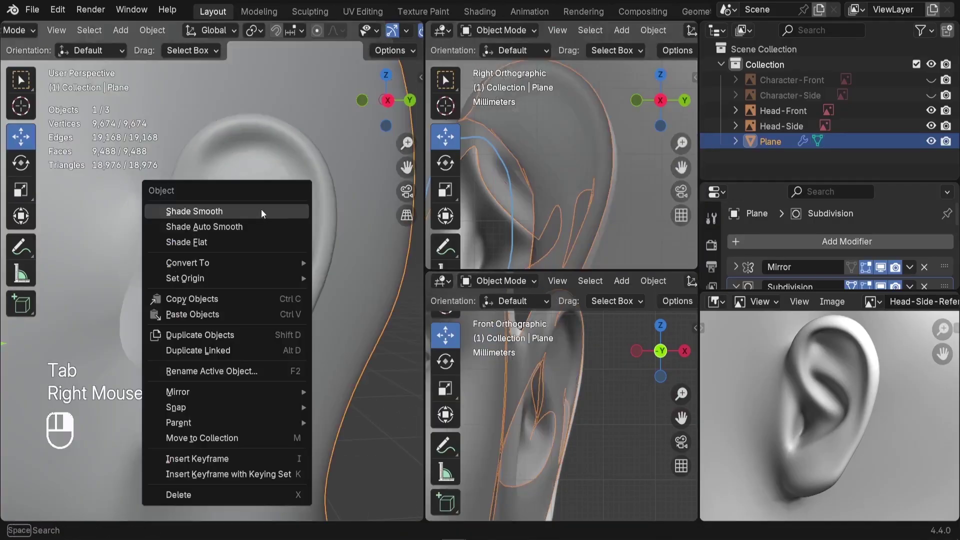
{"action": "left_click", "coordinate": [261, 209]}
{"action": "middle_click_drag", "start_coordinate": [241, 244], "coordinate": [259, 264]}
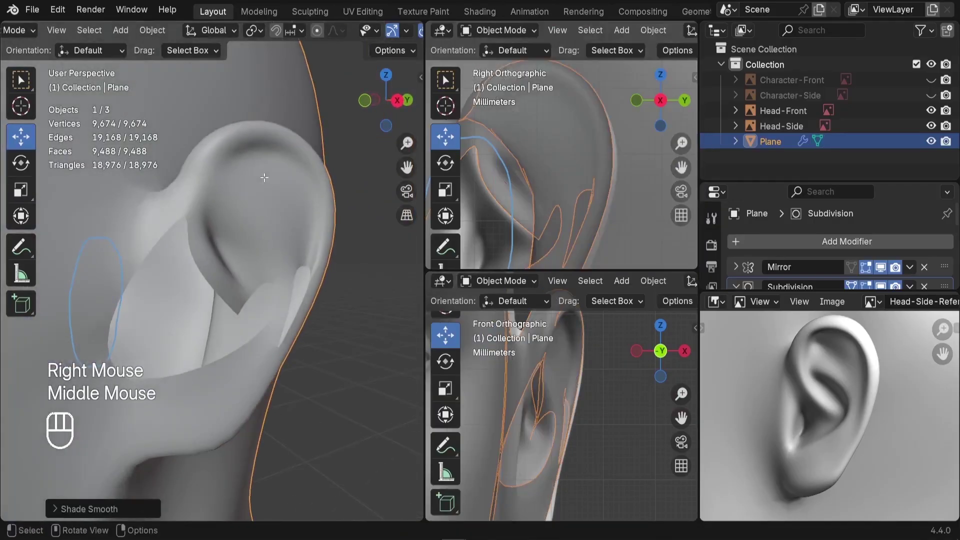
- Return to mesh editing and move the four inner-edge vertices of the upper and rear rim outward along X
{"action": "key", "text": "Tab"}
{"action": "scroll", "coordinate": [235, 154], "scroll_direction": "up", "scroll_amount": 3}
{"action": "left_click", "coordinate": [214, 151]}
{"action": "left_click", "coordinate": [283, 138], "text": "shift"}
{"action": "left_click", "coordinate": [340, 179], "text": "shift"}
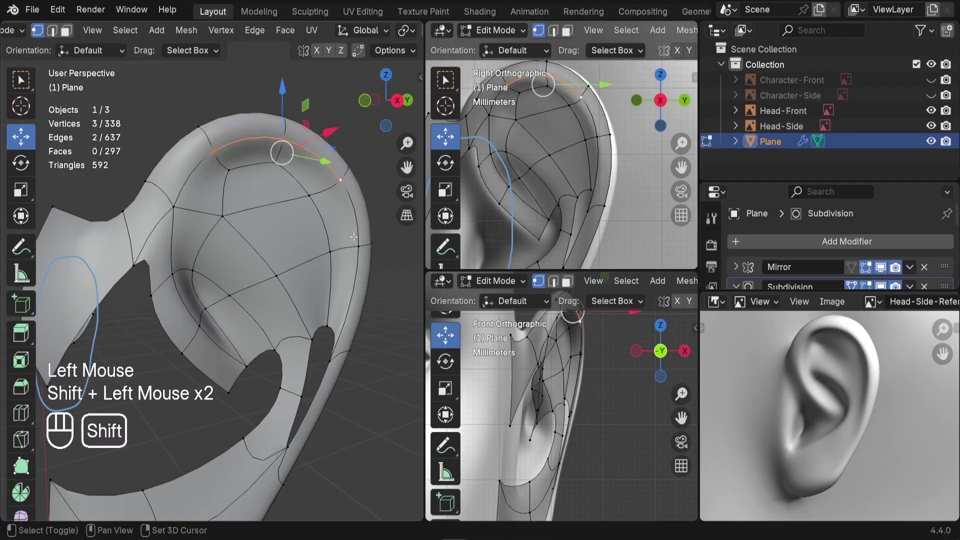
{"action": "left_click", "coordinate": [358, 246], "text": "shift"}
{"action": "middle_click_drag", "start_coordinate": [319, 248], "coordinate": [330, 276]}
{"action": "left_click_drag", "start_coordinate": [368, 213], "coordinate": [380, 216]}
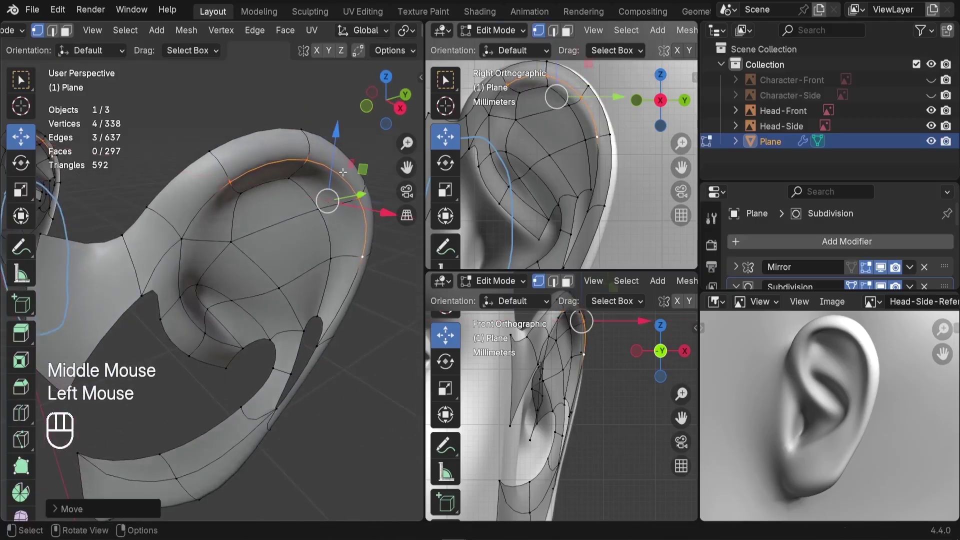
- Lower the selected rim vertices, scale them down and shift them forward on Y
{"action": "left_click_drag", "start_coordinate": [335, 155], "coordinate": [328, 172]}
{"action": "key", "text": "s"}
{"action": "left_click", "coordinate": [344, 312]}
{"action": "middle_click_drag", "start_coordinate": [356, 280], "coordinate": [340, 286]}
{"action": "left_click_drag", "start_coordinate": [359, 234], "coordinate": [334, 237]}
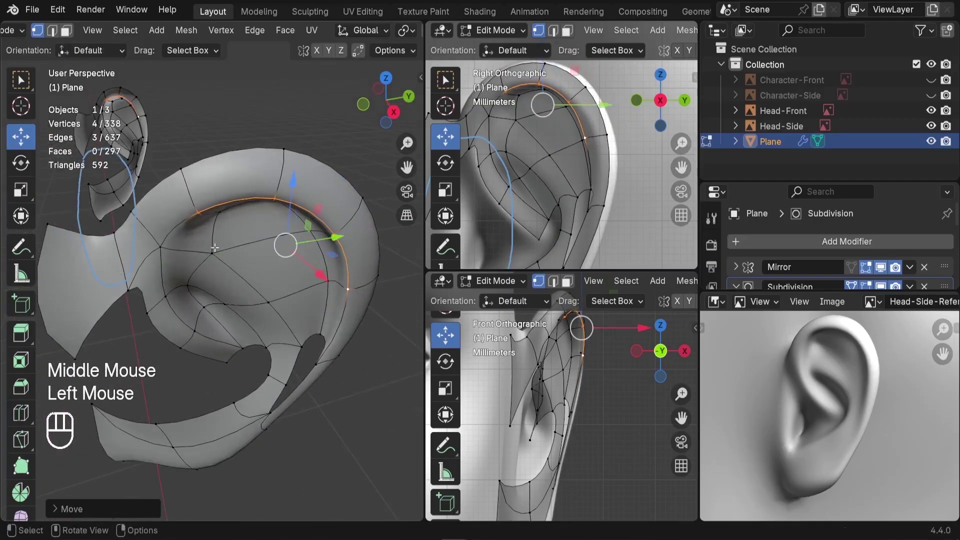
- Shift the front rim's inner vertex back on Y and pull the neighbouring upper hollow vertex towards it
{"action": "left_click", "coordinate": [161, 246]}
{"action": "left_click_drag", "start_coordinate": [212, 240], "coordinate": [227, 238]}
{"action": "left_click", "coordinate": [212, 257]}
{"action": "key", "text": "g"}
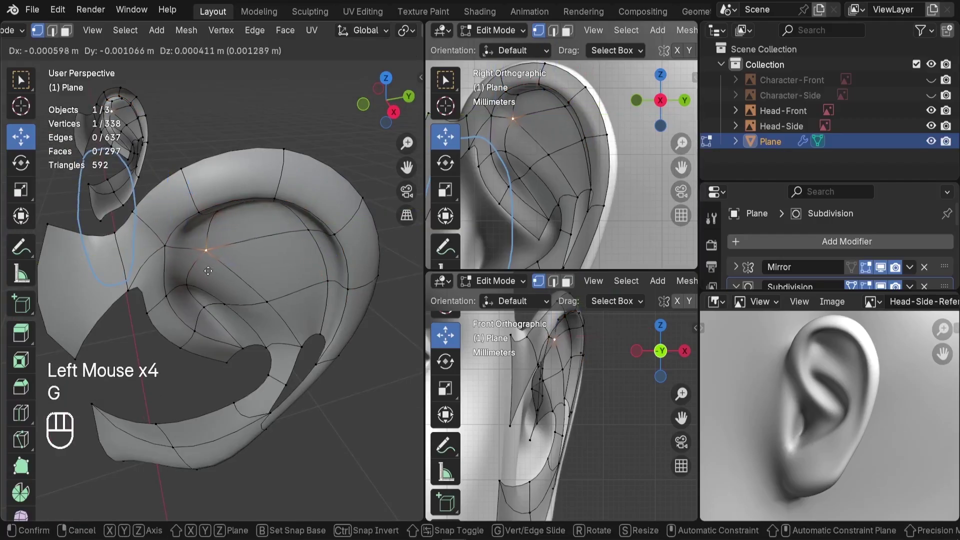
{"action": "left_click", "coordinate": [185, 264]}
- Nudge the upper hollow vertex inward on X and slightly back on Y, and check the ear's shape
{"action": "middle_click_drag", "start_coordinate": [204, 265], "coordinate": [241, 245]}
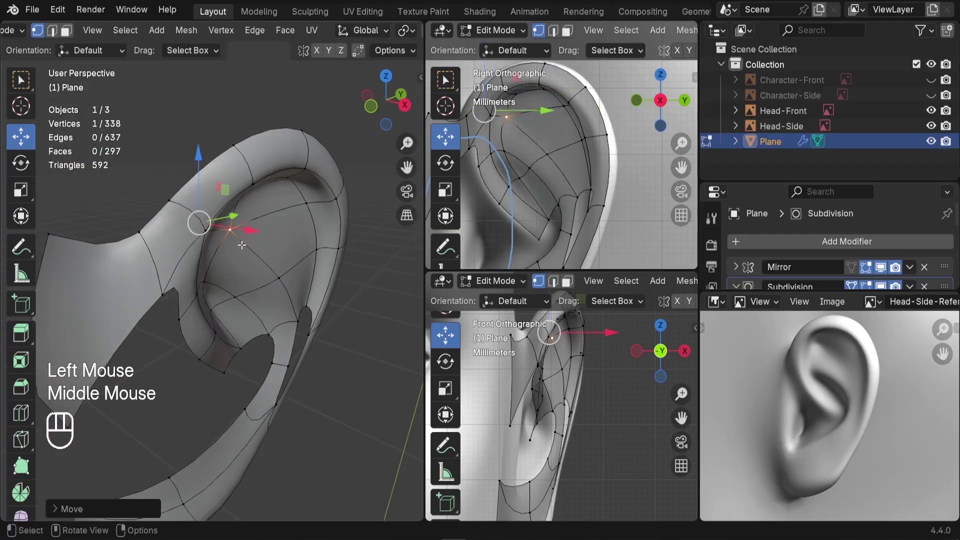
{"action": "left_click_drag", "start_coordinate": [232, 229], "coordinate": [223, 227]}
{"action": "middle_click_drag", "start_coordinate": [222, 228], "coordinate": [182, 213]}
{"action": "left_click_drag", "start_coordinate": [182, 213], "coordinate": [194, 213]}
{"action": "key", "text": "Tab"}
{"action": "key", "text": "Tab"}
{"action": "scroll", "coordinate": [250, 294], "scroll_direction": "down", "scroll_amount": 3}
{"action": "middle_click", "coordinate": [250, 294], "text": "alt"}
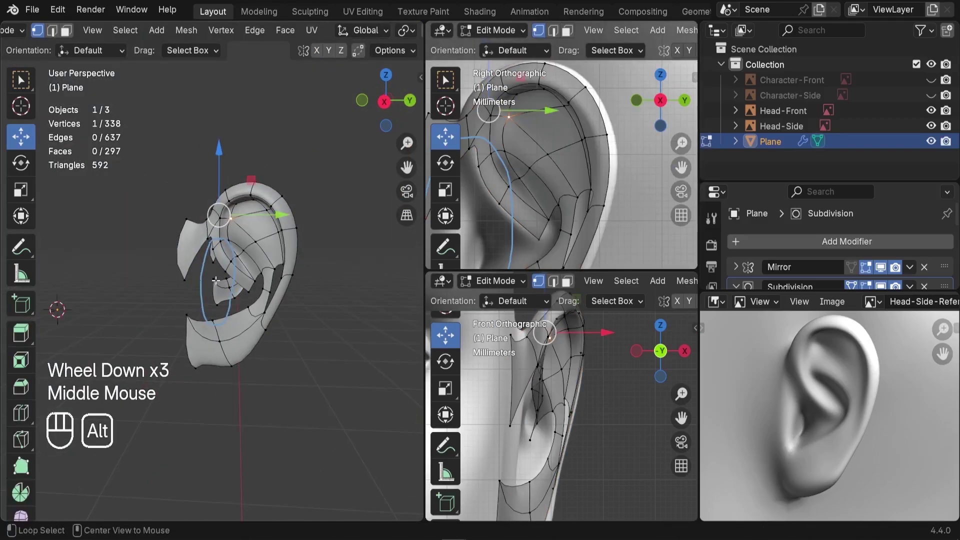
- Fill a four-vertex face across the upper end of the gap between the rear rim and the inner fold
{"action": "key", "text": "alt+a"}
{"action": "middle_click_drag", "start_coordinate": [250, 294], "coordinate": [283, 278]}
{"action": "scroll", "coordinate": [284, 277], "scroll_direction": "up", "scroll_amount": 2}
{"action": "scroll", "coordinate": [284, 277], "scroll_direction": "up", "scroll_amount": 3}
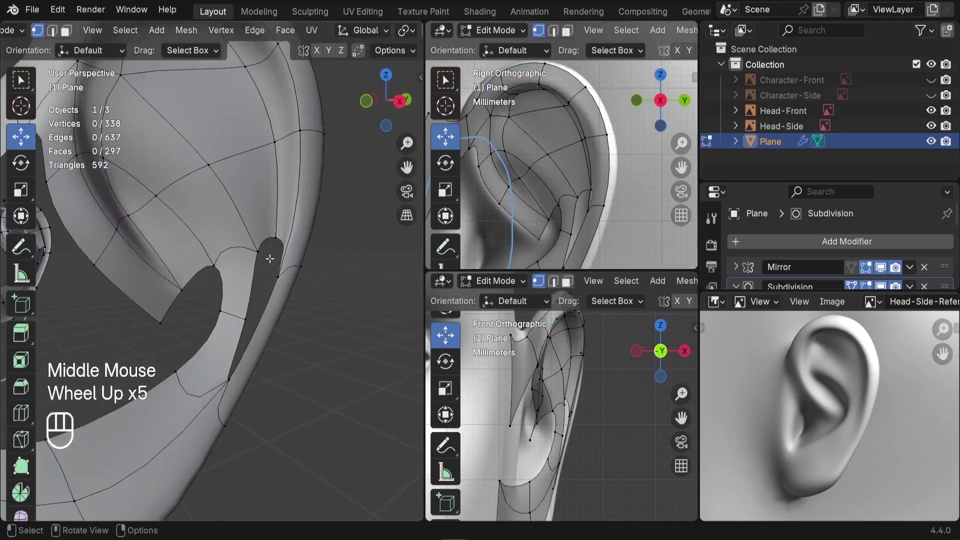
{"action": "left_click", "coordinate": [272, 245]}
{"action": "left_click", "coordinate": [259, 249], "text": "shift"}
{"action": "left_click", "coordinate": [276, 286], "text": "shift"}
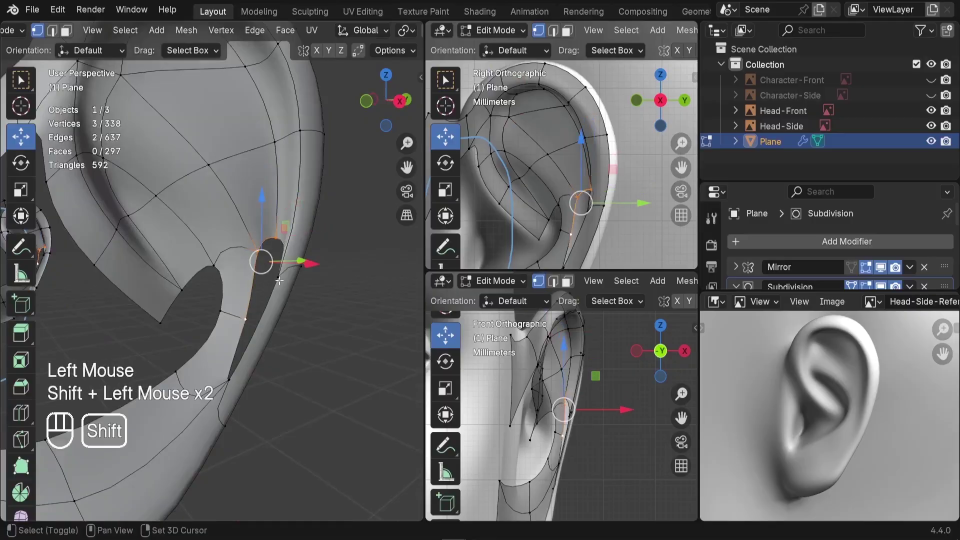
{"action": "left_click", "coordinate": [251, 317], "text": "shift"}
{"action": "key", "text": "f"}
- Close the remaining narrow gap below the new face along the rear rim with another face
{"action": "left_click", "coordinate": [251, 317]}
{"action": "left_click", "coordinate": [274, 279], "text": "shift"}
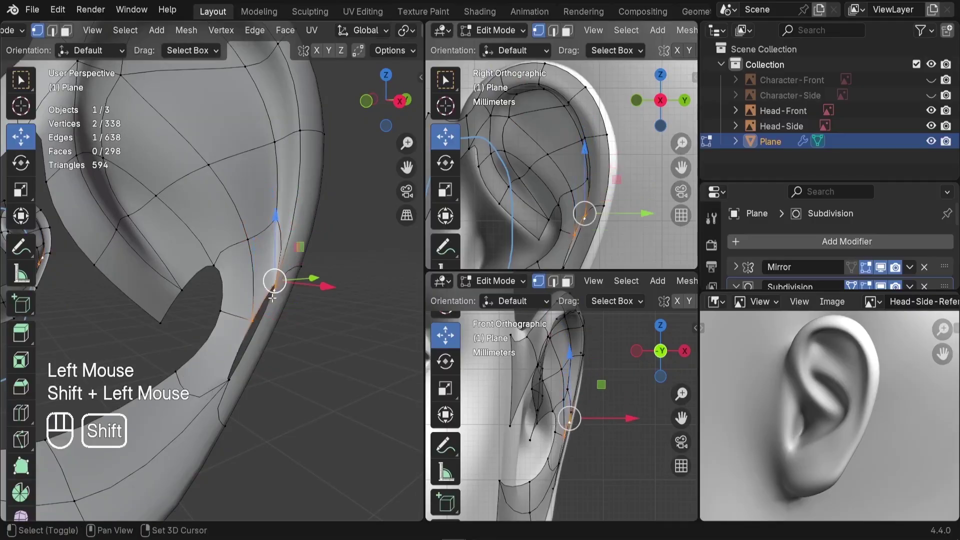
{"action": "middle_click_drag", "start_coordinate": [275, 278], "coordinate": [264, 300]}
{"action": "key", "text": "f"}
- Extrude the inner fold's free edge beside the lower rear rim inward along X
{"action": "scroll", "coordinate": [283, 355], "scroll_direction": "down", "scroll_amount": 3}
{"action": "scroll", "coordinate": [232, 302], "scroll_direction": "up", "scroll_amount": 2}
{"action": "scroll", "coordinate": [240, 300], "scroll_direction": "up", "scroll_amount": 3}
{"action": "left_click", "coordinate": [225, 295]}
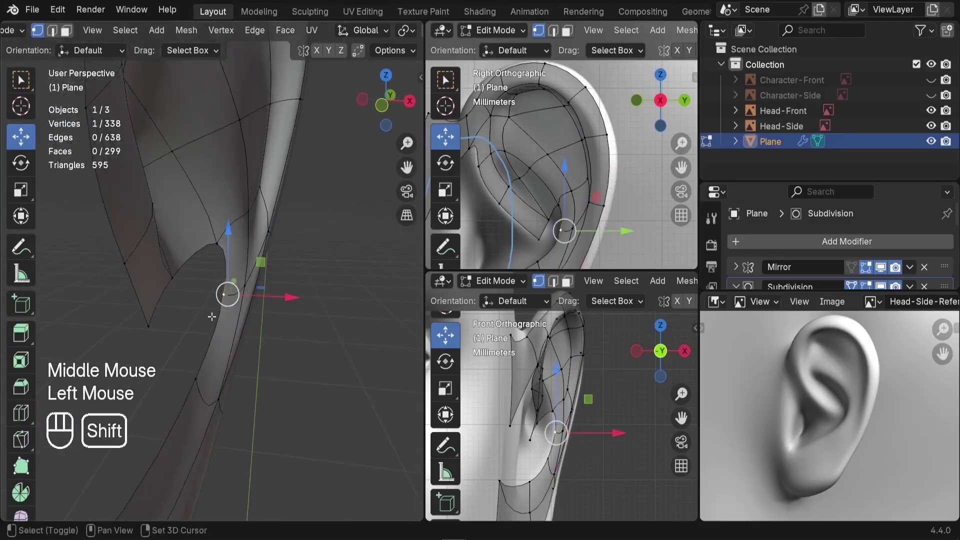
{"action": "left_click", "coordinate": [199, 361], "text": "shift"}
{"action": "key", "text": "e"}
{"action": "key", "text": "x"}
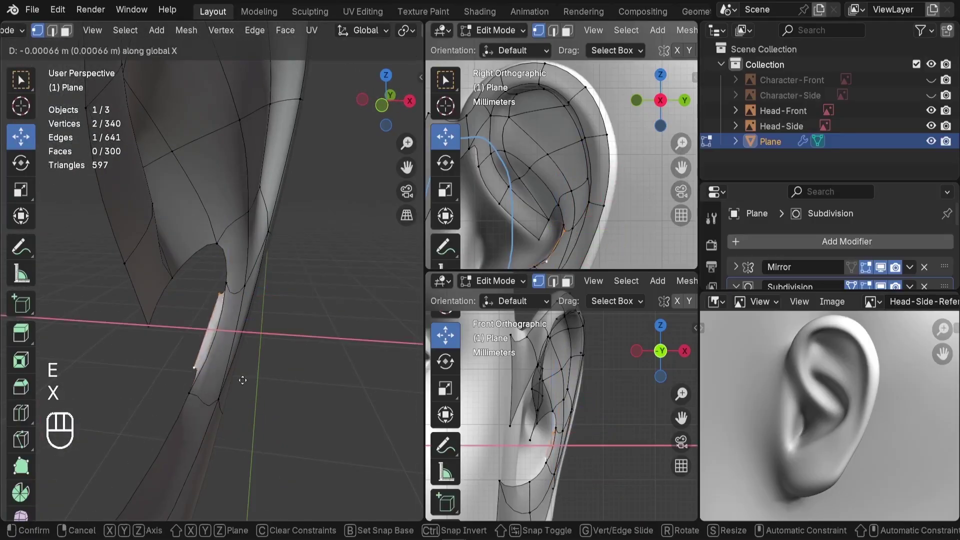
{"action": "left_click", "coordinate": [220, 377]}
- Fill a face joining the extruded strip's upper end to the lower corner of the ear hollow
{"action": "left_click", "coordinate": [196, 294]}
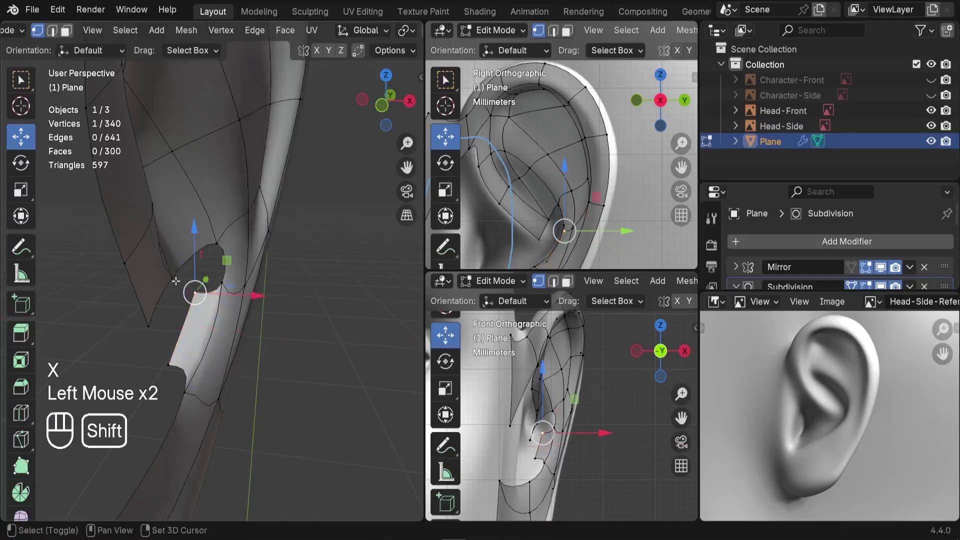
{"action": "left_click", "coordinate": [173, 278], "text": "shift"}
{"action": "left_click", "coordinate": [216, 244], "text": "shift"}
{"action": "left_click", "coordinate": [220, 285], "text": "shift"}
{"action": "key", "text": "f"}
- Fill the neighbouring notch between the front fold's lower end and the newly extruded strip
{"action": "middle_click_drag", "start_coordinate": [230, 309], "coordinate": [198, 311]}
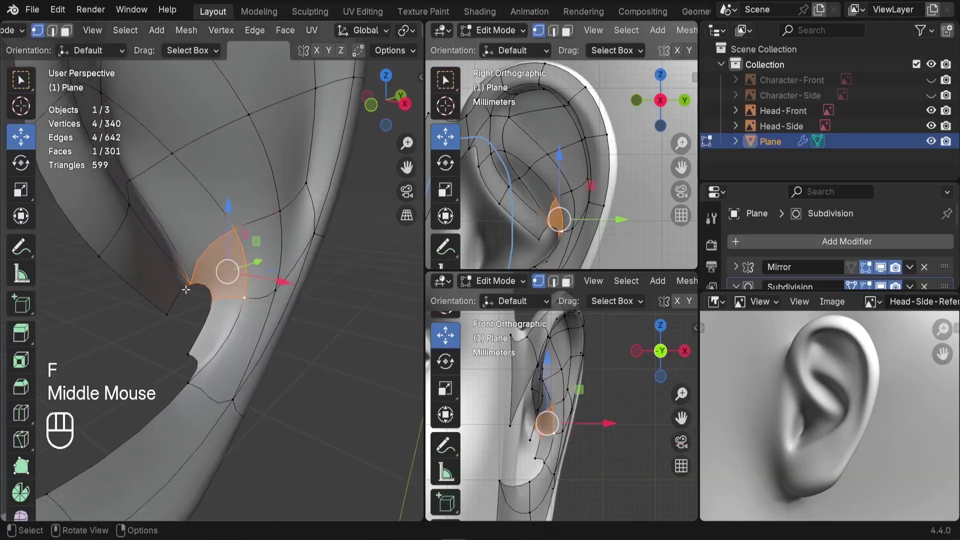
{"action": "left_click", "coordinate": [188, 283]}
{"action": "left_click", "coordinate": [212, 305]}
{"action": "key", "text": "f"}
{"action": "key", "text": "ctrl+z"}
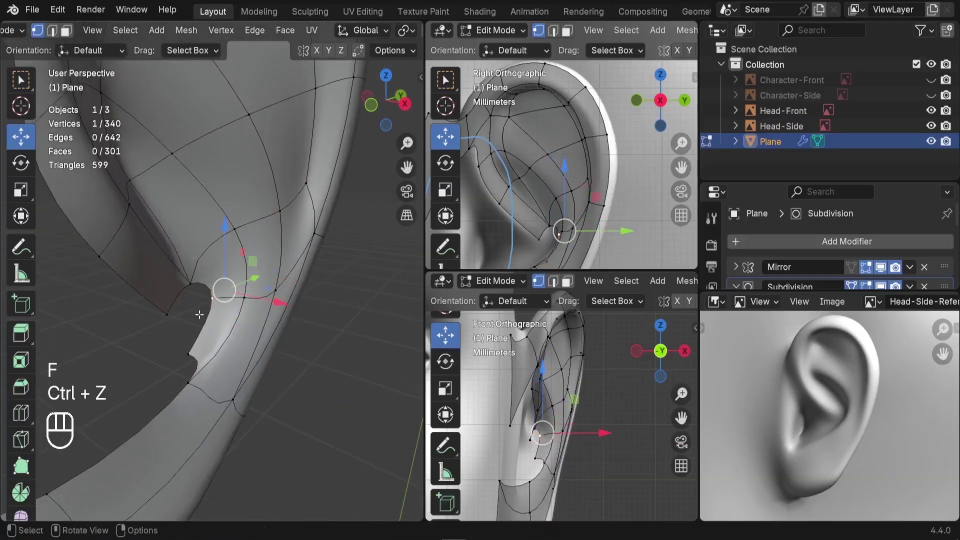
{"action": "left_click", "coordinate": [201, 315], "text": "shift"}
{"action": "key", "text": "f"}
{"action": "middle_click_drag", "start_coordinate": [203, 317], "coordinate": [189, 294]}
{"action": "scroll", "coordinate": [195, 328], "scroll_direction": "down", "scroll_amount": 2}
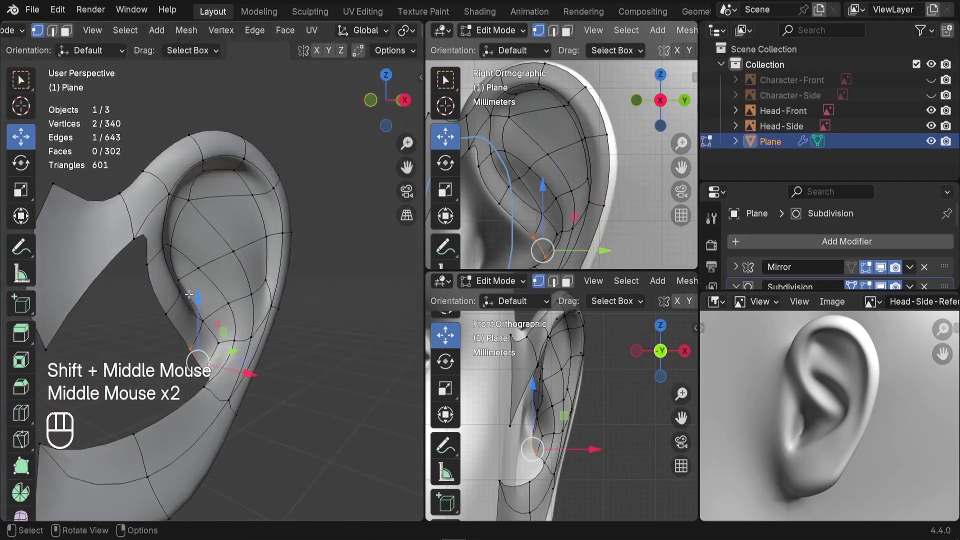
- Extrude the three-vertex free edge of the front fold inward along X
{"action": "left_click", "coordinate": [139, 261]}
{"action": "left_click", "coordinate": [166, 315], "text": "shift"}
{"action": "left_click", "coordinate": [181, 344], "text": "shift"}
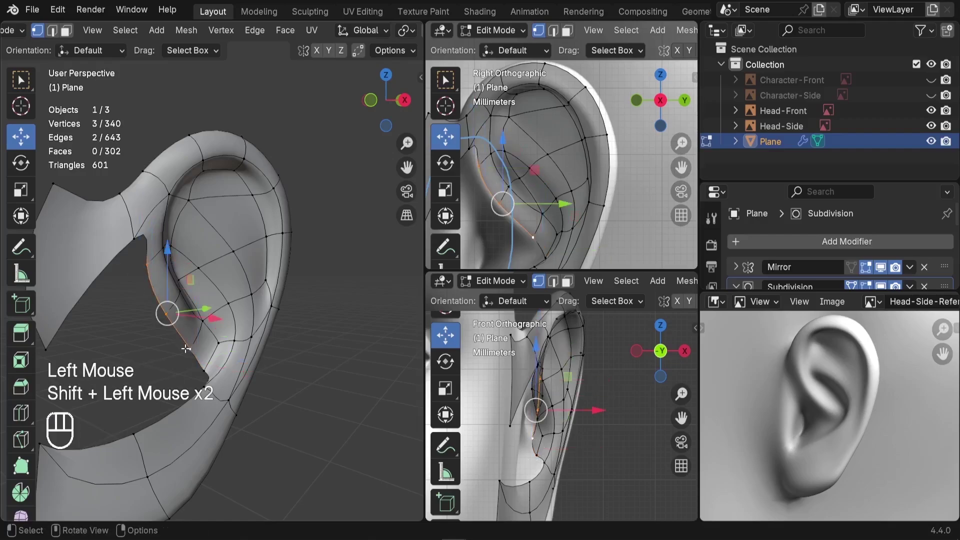
{"action": "middle_click_drag", "start_coordinate": [181, 343], "coordinate": [221, 345]}
{"action": "key", "text": "e"}
{"action": "key", "text": "x"}
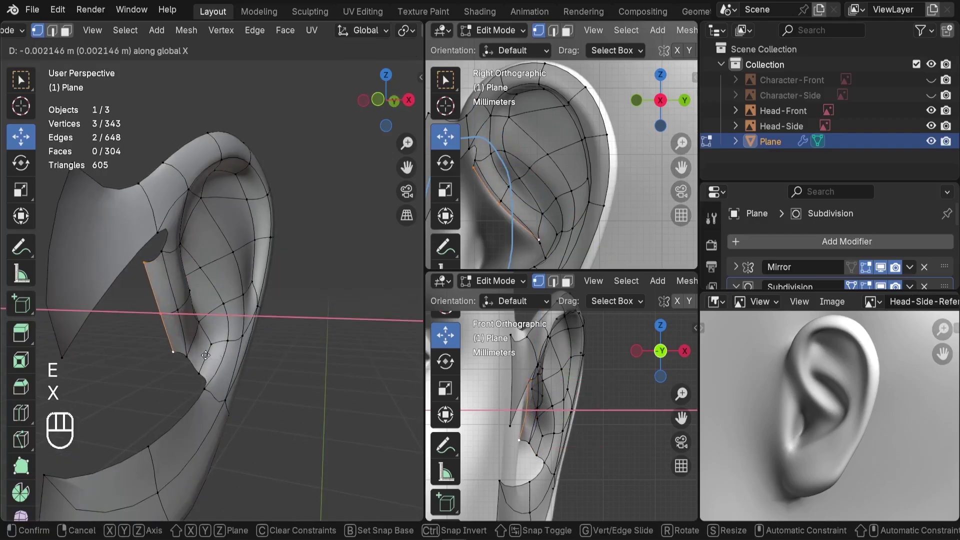
{"action": "left_click", "coordinate": [204, 355]}
- Close the notch between the upper end of the extruded front fold and the rim's front base with a face
{"action": "scroll", "coordinate": [154, 237], "scroll_direction": "up", "scroll_amount": 1}
{"action": "left_click", "coordinate": [143, 269]}
{"action": "left_click", "coordinate": [163, 254], "text": "shift"}
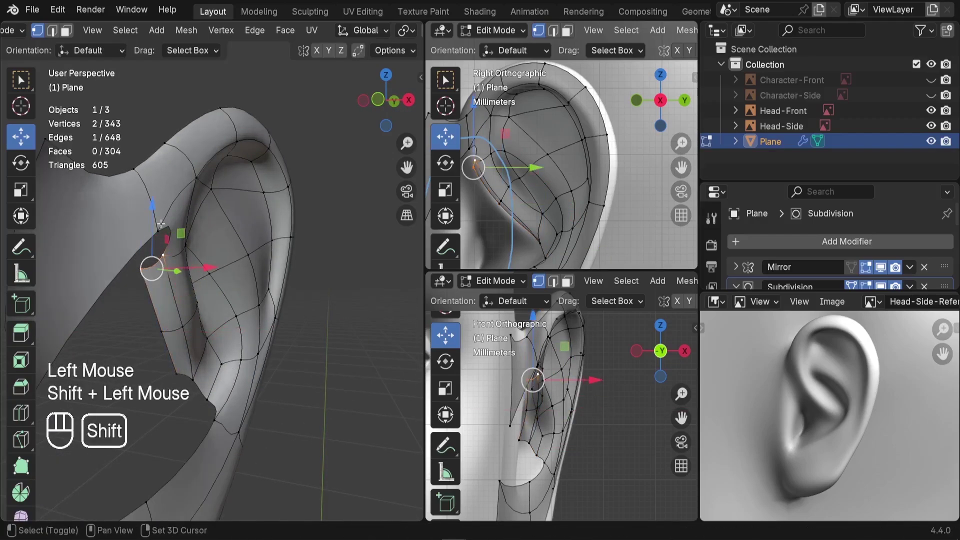
{"action": "key", "text": "f"}
{"action": "middle_click_drag", "start_coordinate": [207, 292], "coordinate": [187, 303]}
- Extrude the free edge above the earlobe inward along X and scale the new edge
{"action": "left_click", "coordinate": [132, 226]}
{"action": "scroll", "coordinate": [193, 298], "scroll_direction": "up", "scroll_amount": 2}
{"action": "middle_click_drag", "start_coordinate": [176, 377], "coordinate": [270, 350], "text": "shift"}
{"action": "left_click", "coordinate": [157, 373]}
{"action": "scroll", "coordinate": [216, 345], "scroll_direction": "down", "scroll_amount": 1}
{"action": "left_click", "coordinate": [149, 376], "text": "shift"}
{"action": "left_click", "coordinate": [162, 399]}
{"action": "left_click", "coordinate": [194, 354], "text": "shift"}
{"action": "key", "text": "e"}
{"action": "key", "text": "x"}
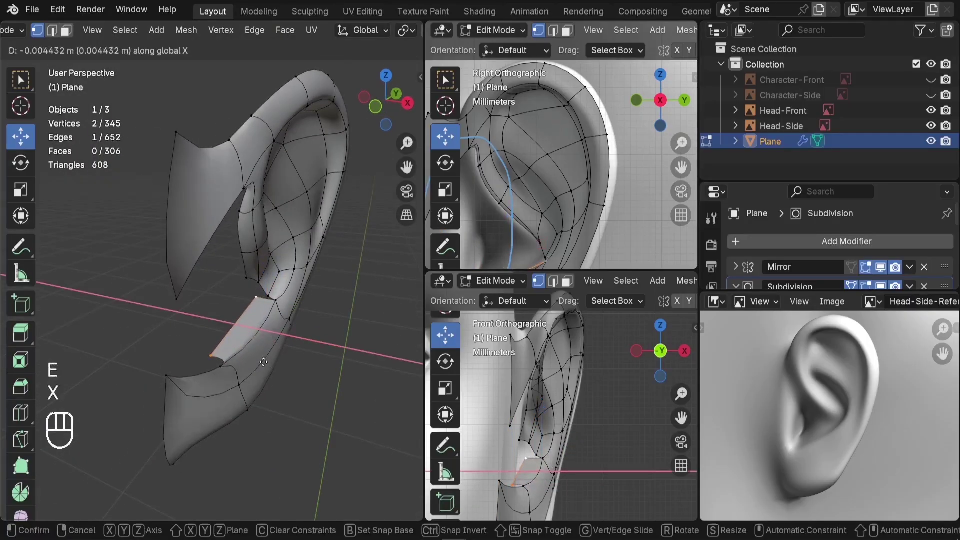
{"action": "left_click", "coordinate": [263, 361]}
{"action": "key", "text": "s"}
{"action": "left_click", "coordinate": [294, 378]}
{"action": "scroll", "coordinate": [250, 345], "scroll_direction": "up", "scroll_amount": 3}
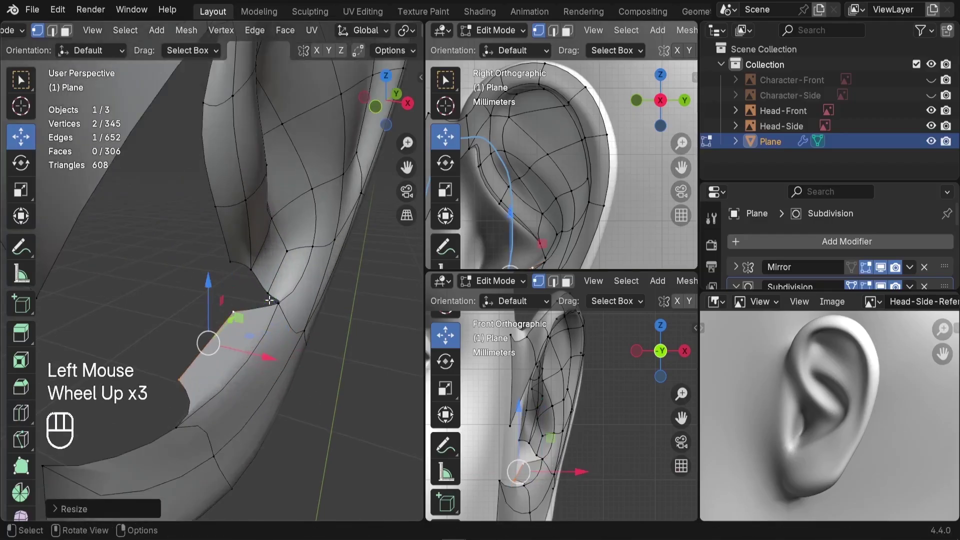
- Fill a face connecting the strip above the earlobe to the lower end of the front fold
{"action": "left_click", "coordinate": [233, 312]}
{"action": "left_click", "coordinate": [272, 298], "text": "shift"}
{"action": "left_click", "coordinate": [253, 266], "text": "shift"}
{"action": "key", "text": "f"}
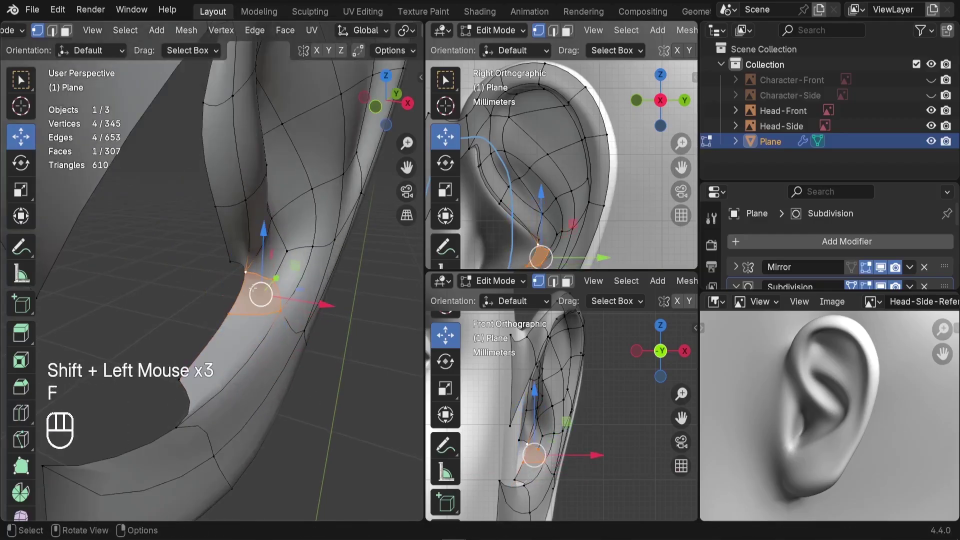
{"action": "left_click", "coordinate": [245, 270]}
{"action": "key", "text": "alt+a"}
{"action": "scroll", "coordinate": [220, 287], "scroll_direction": "down", "scroll_amount": 2}
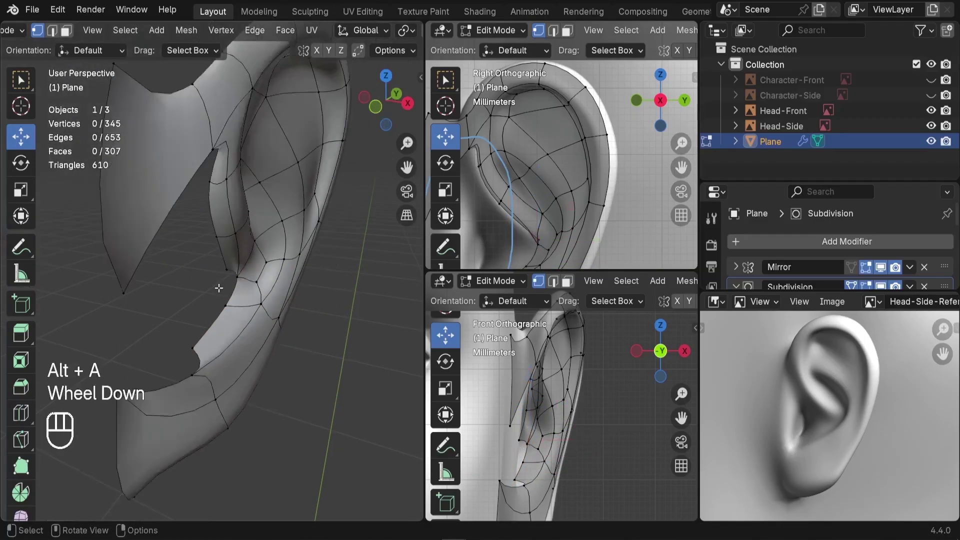
- Extrude the strip's free edge further inward along X and raise it on Z
{"action": "scroll", "coordinate": [225, 293], "scroll_direction": "up", "scroll_amount": 2}
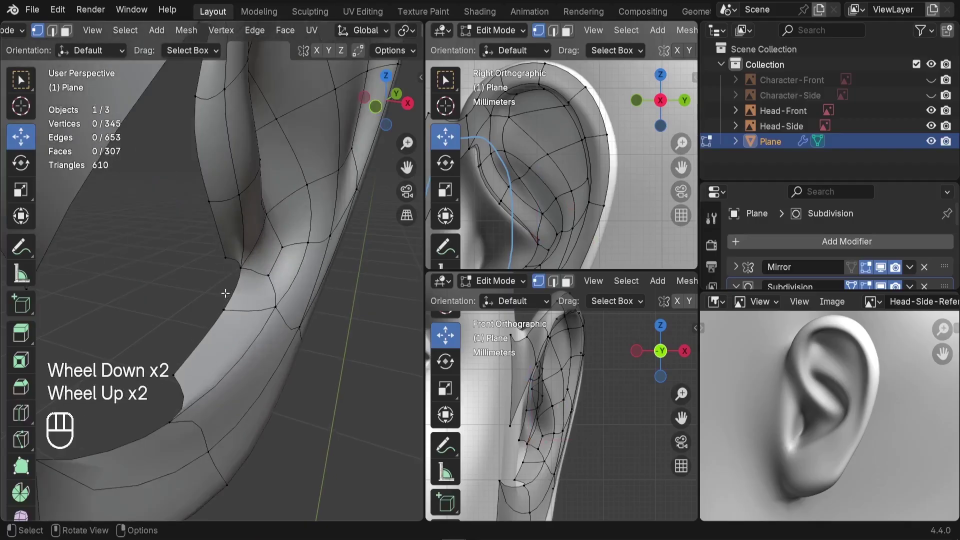
{"action": "left_click", "coordinate": [173, 374], "text": "shift"}
{"action": "key", "text": "e"}
{"action": "key", "text": "x"}
{"action": "left_click", "coordinate": [204, 338]}
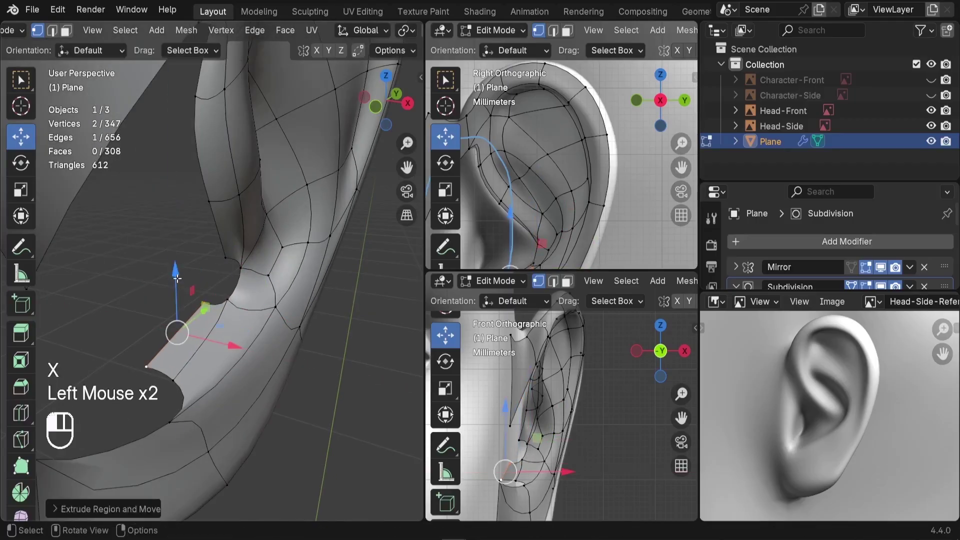
{"action": "left_click_drag", "start_coordinate": [177, 278], "coordinate": [176, 249]}
- Fill the face between the raised strip's upper corner and the front fold's inner lower corner
{"action": "left_click", "coordinate": [205, 278]}
{"action": "left_click", "coordinate": [225, 297], "text": "shift"}
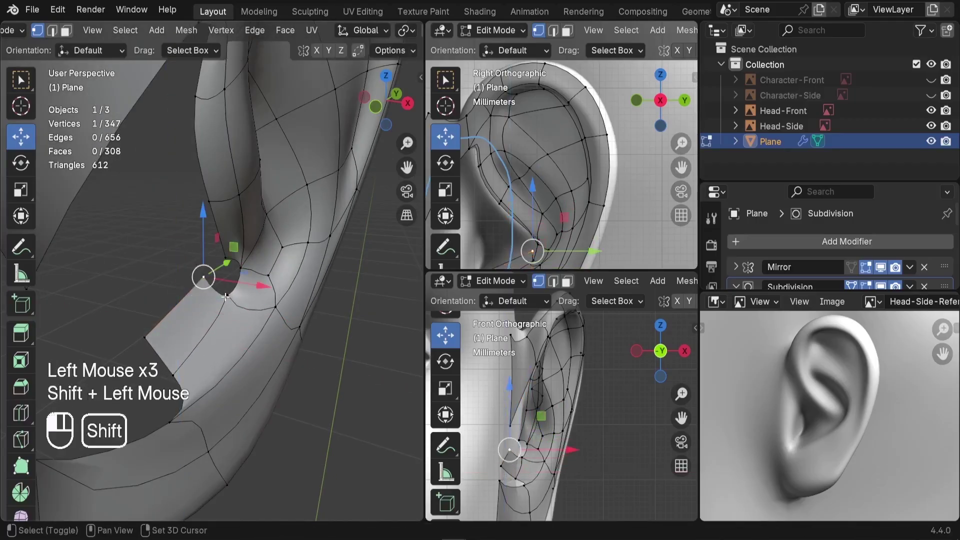
{"action": "left_click", "coordinate": [220, 257], "text": "shift"}
{"action": "key", "text": "f"}
{"action": "scroll", "coordinate": [220, 270], "scroll_direction": "down", "scroll_amount": 3}
{"action": "middle_click_drag", "start_coordinate": [220, 270], "coordinate": [258, 281]}
- Fill a large face between the front fold's upper inner edge and the pointed flap in front of the ear
{"action": "key", "text": "alt+a"}
{"action": "scroll", "coordinate": [174, 253], "scroll_direction": "up", "scroll_amount": 3}
{"action": "middle_click_drag", "start_coordinate": [241, 245], "coordinate": [251, 260], "text": "shift"}
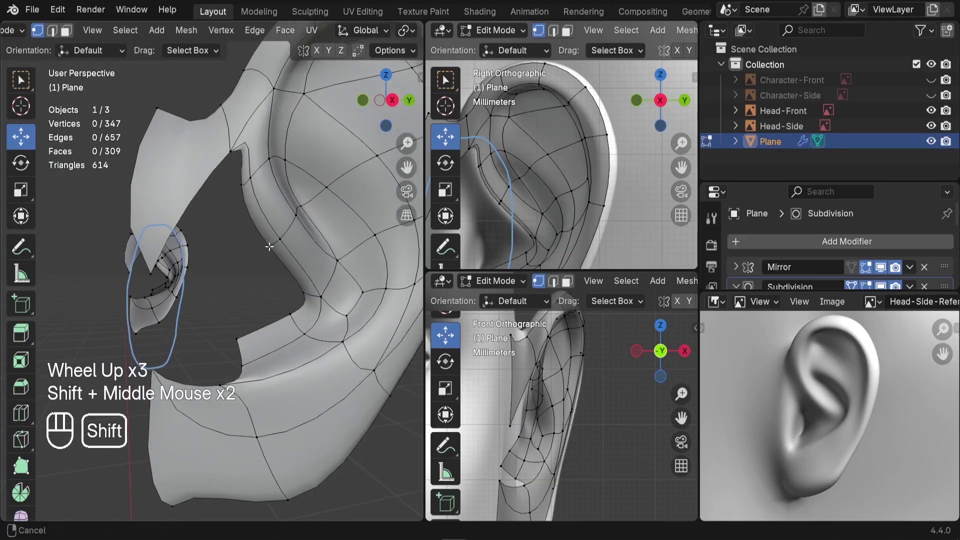
{"action": "left_click", "coordinate": [260, 236]}
{"action": "left_click", "coordinate": [242, 196], "text": "shift"}
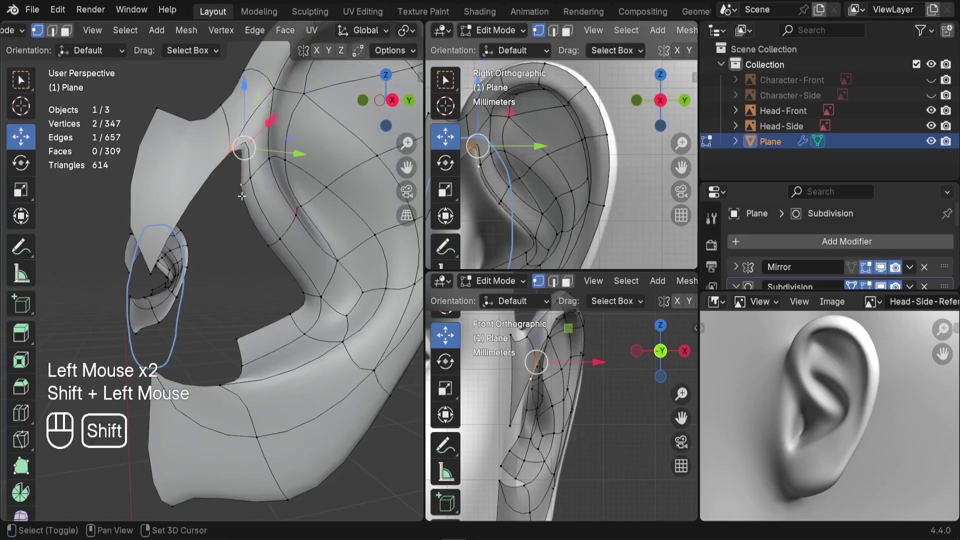
{"action": "middle_click_drag", "start_coordinate": [141, 278], "coordinate": [197, 289]}
{"action": "left_click", "coordinate": [169, 283], "text": "shift"}
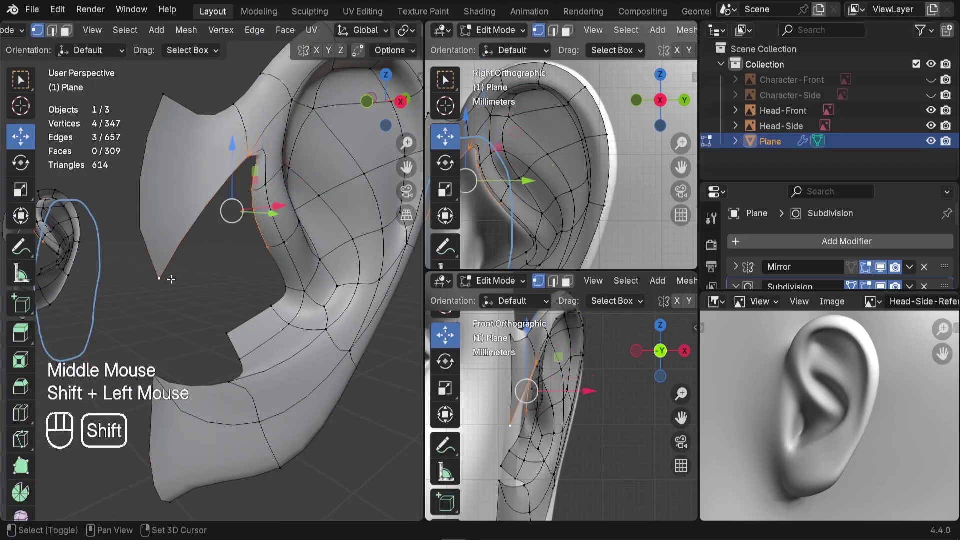
{"action": "key", "text": "f"}
{"action": "middle_click_drag", "start_coordinate": [275, 299], "coordinate": [272, 282]}
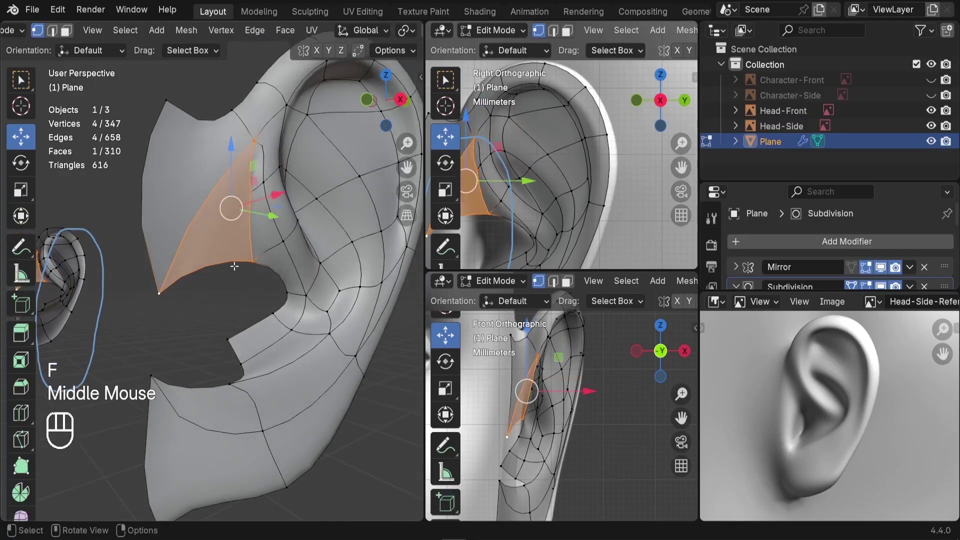
- Reveal the hidden head geometry and return to Object Mode to check the ear on the whole head
{"action": "left_click", "coordinate": [161, 307]}
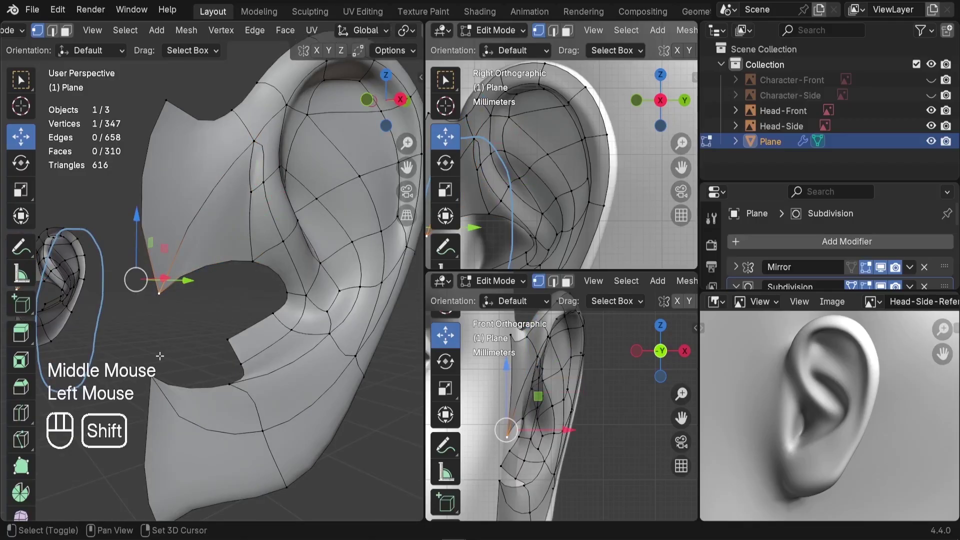
{"action": "scroll", "coordinate": [188, 295], "scroll_direction": "down", "scroll_amount": 1}
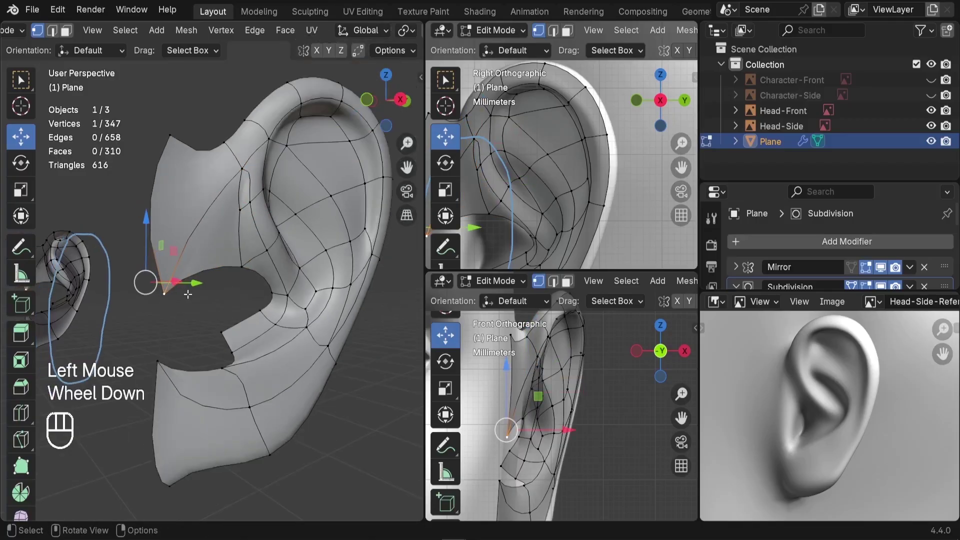
{"action": "middle_click_drag", "start_coordinate": [222, 278], "coordinate": [249, 301]}
{"action": "scroll", "coordinate": [202, 293], "scroll_direction": "down", "scroll_amount": 2}
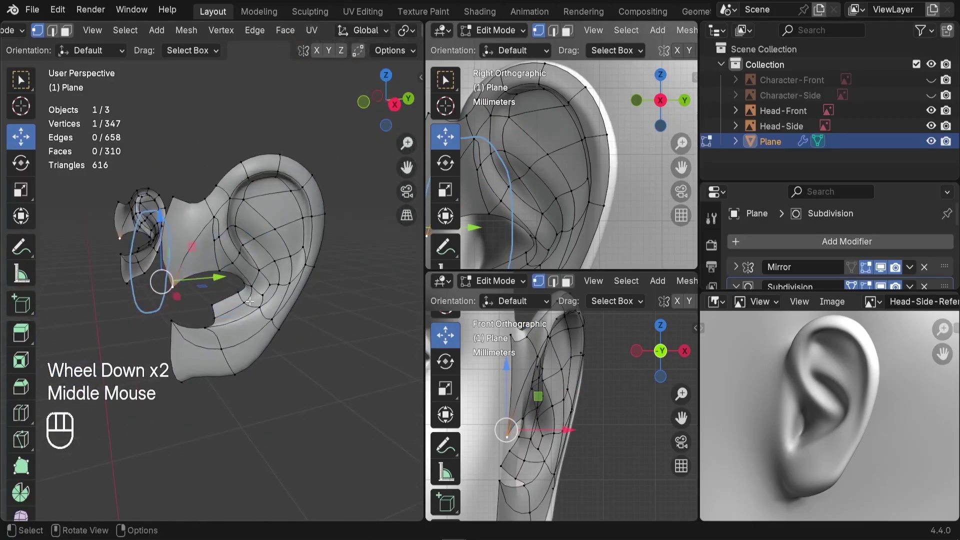
{"action": "key", "text": "alt+h"}
{"action": "scroll", "coordinate": [250, 301], "scroll_direction": "down", "scroll_amount": 3}
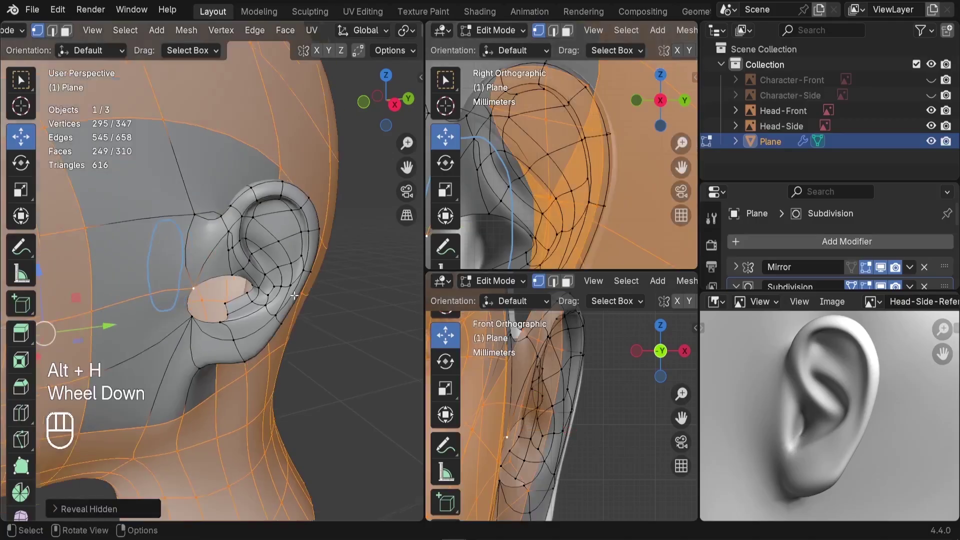
{"action": "key", "text": "Tab"}
{"action": "middle_click_drag", "start_coordinate": [311, 317], "coordinate": [278, 296]}
{"action": "scroll", "coordinate": [254, 294], "scroll_direction": "down", "scroll_amount": 3}
{"action": "key", "text": "alt+a"}
{"action": "scroll", "coordinate": [254, 269], "scroll_direction": "up", "scroll_amount": 1}
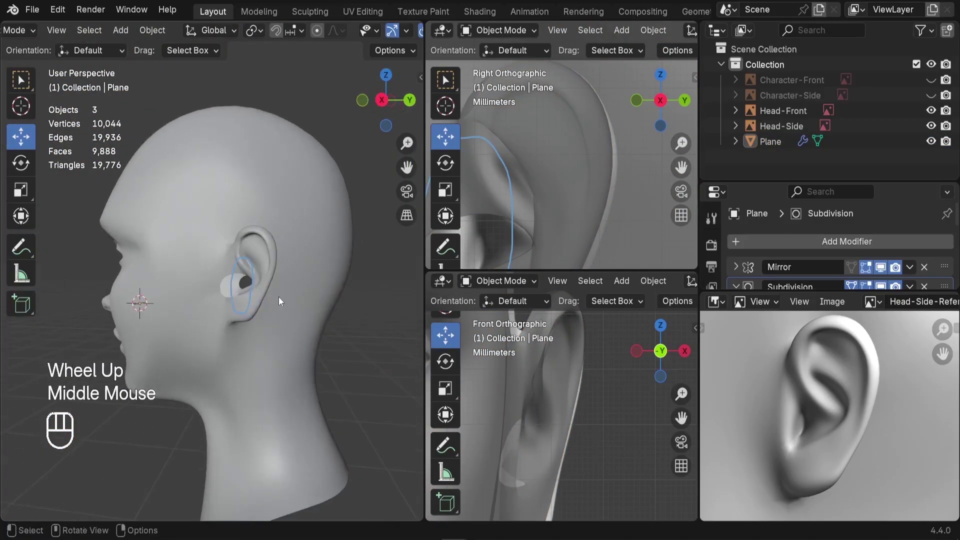
- Erase the blue annotation loop drawn over the ear and return to the Move tool
{"action": "left_click", "coordinate": [20, 246]}
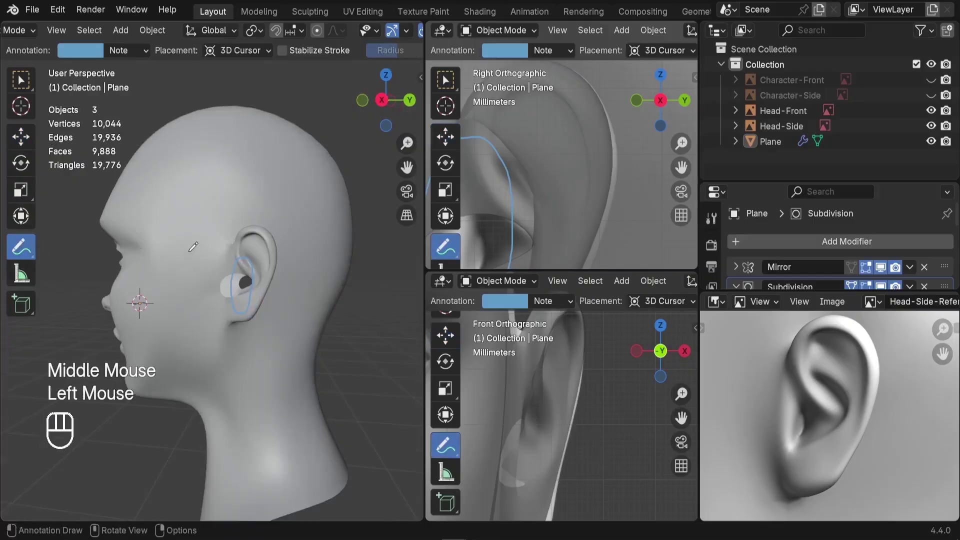
{"action": "left_click_drag", "start_coordinate": [239, 256], "coordinate": [236, 311], "text": "ctrl"}
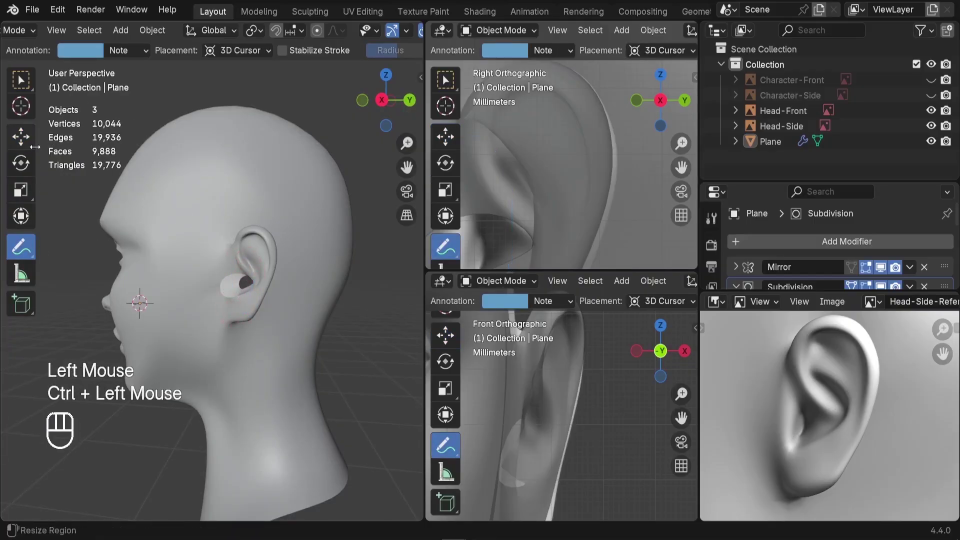
{"action": "left_click", "coordinate": [20, 136]}
- In mesh editing, extrude the front edge of the ear opening outward along X and shift it back on Y
{"action": "scroll", "coordinate": [263, 275], "scroll_direction": "up", "scroll_amount": 3}
{"action": "middle_click_drag", "start_coordinate": [191, 250], "coordinate": [253, 275]}
{"action": "left_click", "coordinate": [260, 286]}
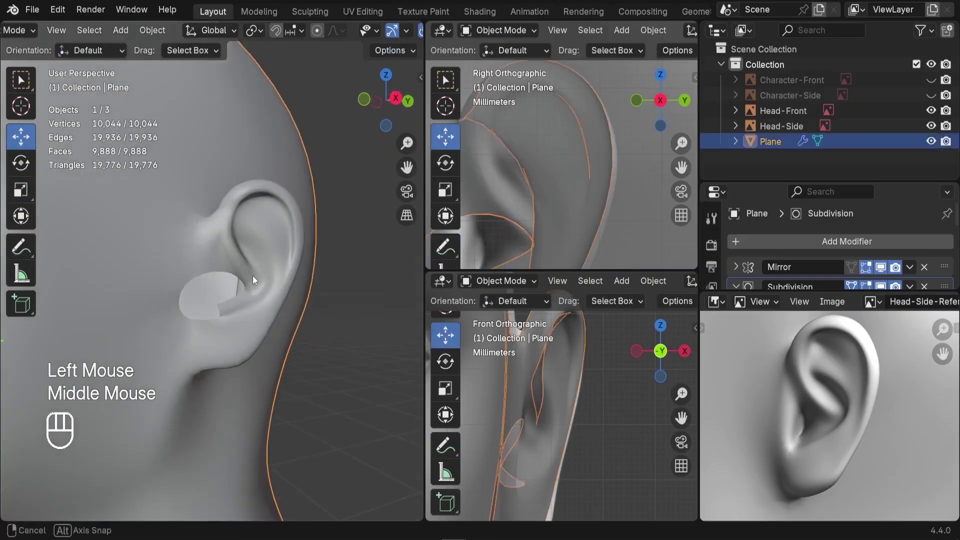
{"action": "key", "text": "Tab"}
{"action": "scroll", "coordinate": [176, 287], "scroll_direction": "up", "scroll_amount": 2}
{"action": "left_click", "coordinate": [174, 311]}
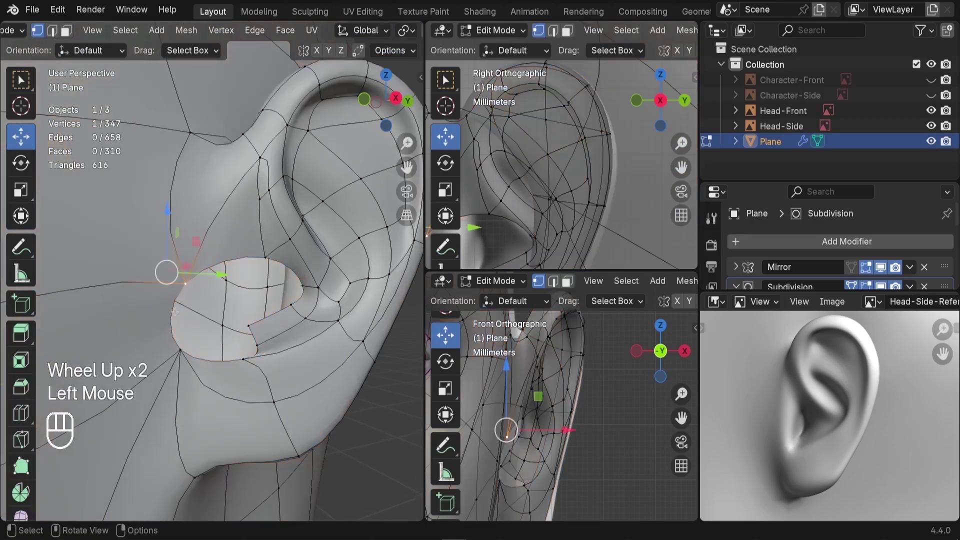
{"action": "left_click", "coordinate": [176, 350], "text": "shift"}
{"action": "middle_click_drag", "start_coordinate": [176, 350], "coordinate": [200, 360]}
{"action": "key", "text": "e"}
{"action": "key", "text": "x"}
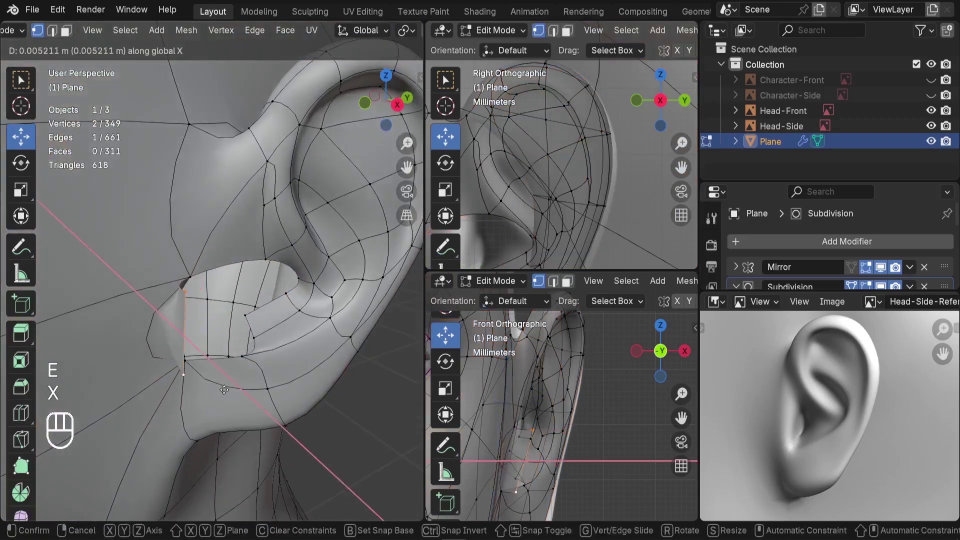
{"action": "left_click", "coordinate": [234, 394]}
{"action": "left_click_drag", "start_coordinate": [238, 333], "coordinate": [281, 317]}
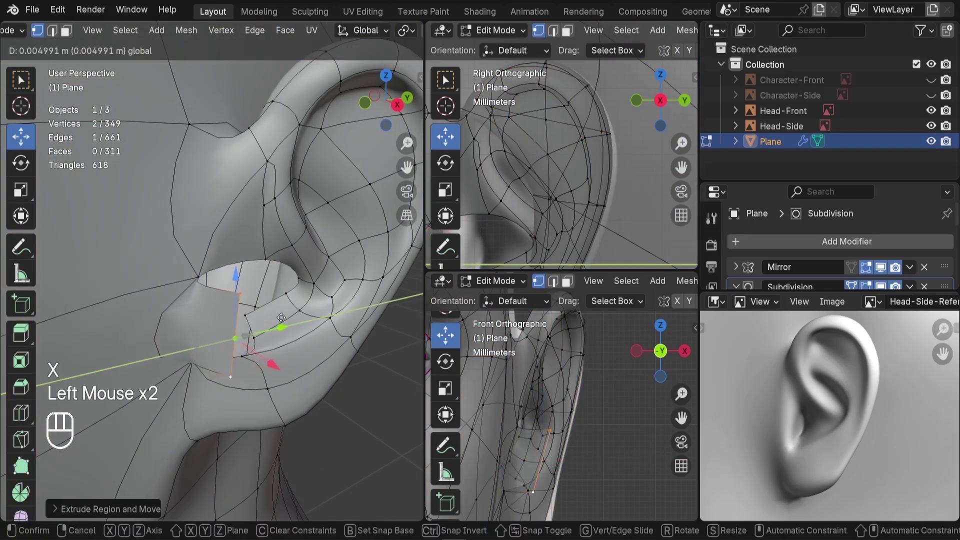
- Fill two faces closing the gaps above and below the extruded flap in front of the ear opening
{"action": "left_click", "coordinate": [240, 296]}
{"action": "left_click", "coordinate": [200, 280], "text": "shift"}
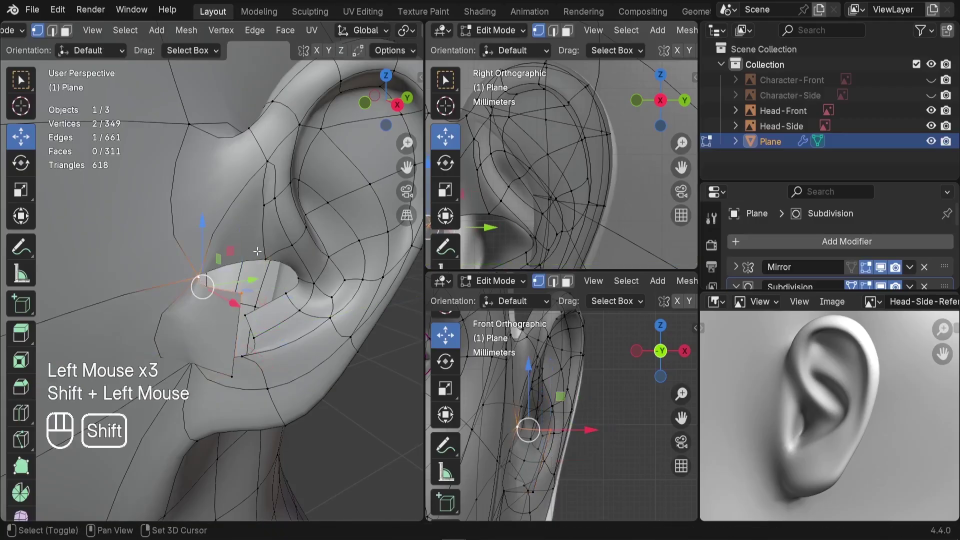
{"action": "left_click", "coordinate": [261, 259], "text": "shift"}
{"action": "key", "text": "f"}
{"action": "middle_click_drag", "start_coordinate": [259, 258], "coordinate": [236, 355]}
{"action": "left_click", "coordinate": [240, 314]}
{"action": "key", "text": "f"}
- Scale down the free edge of the flap beside the ear opening
{"action": "left_click", "coordinate": [236, 357]}
{"action": "left_click", "coordinate": [236, 284], "text": "shift"}
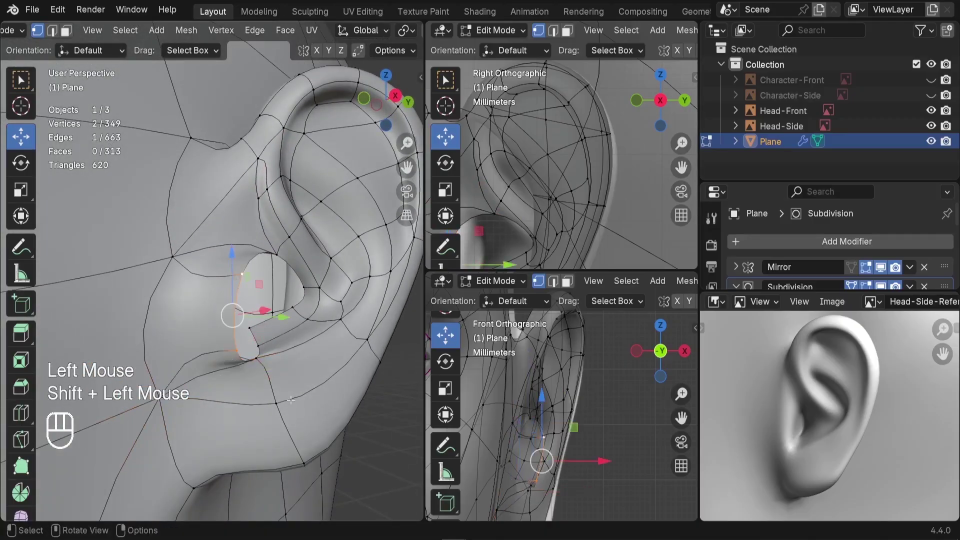
{"action": "key", "text": "s"}
{"action": "left_click", "coordinate": [252, 350]}
{"action": "scroll", "coordinate": [250, 346], "scroll_direction": "down", "scroll_amount": 2}
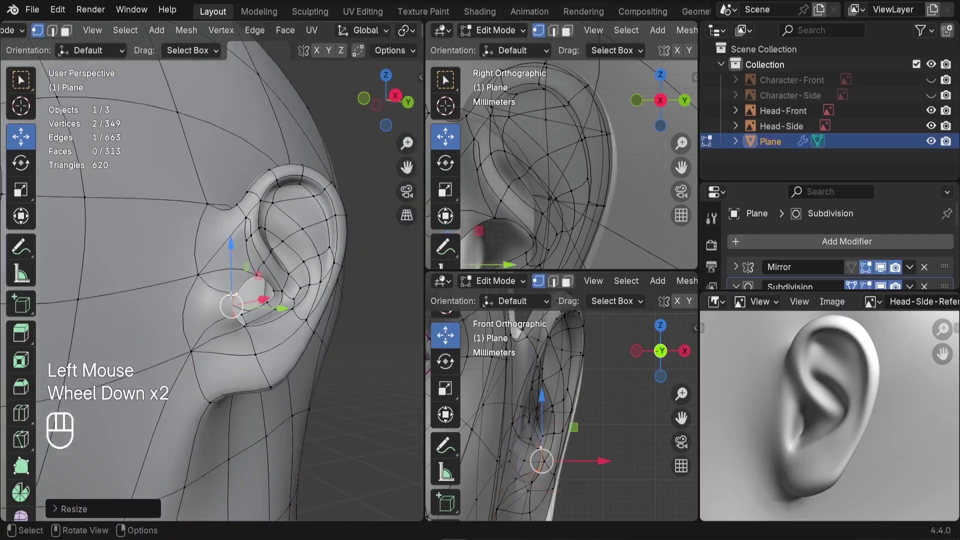
- Fill a face at the lower front corner of the ear opening, between the flap and the lower fold
{"action": "middle_click_drag", "start_coordinate": [257, 342], "coordinate": [245, 358]}
{"action": "scroll", "coordinate": [236, 308], "scroll_direction": "down", "scroll_amount": 1}
{"action": "scroll", "coordinate": [235, 308], "scroll_direction": "up", "scroll_amount": 2}
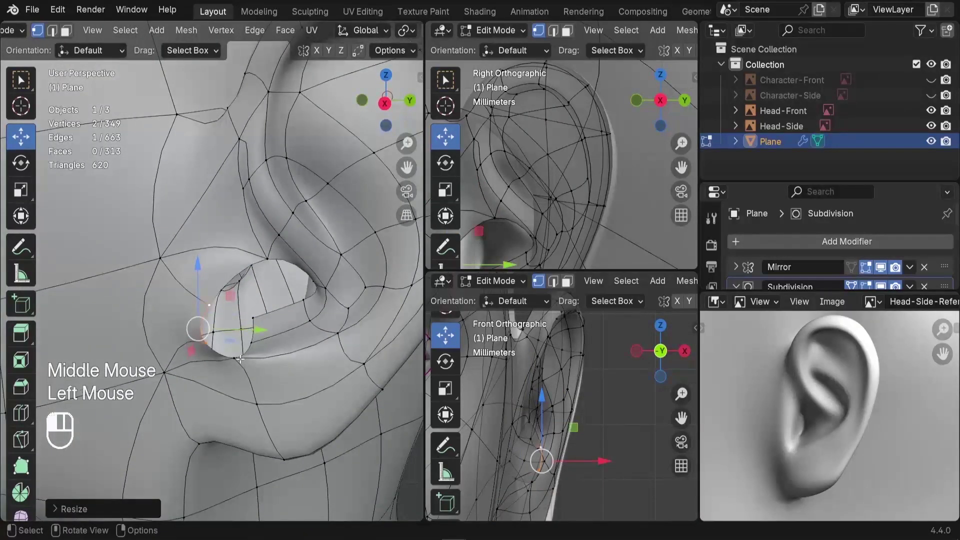
{"action": "left_click", "coordinate": [241, 359], "text": "shift"}
{"action": "left_click", "coordinate": [241, 359]}
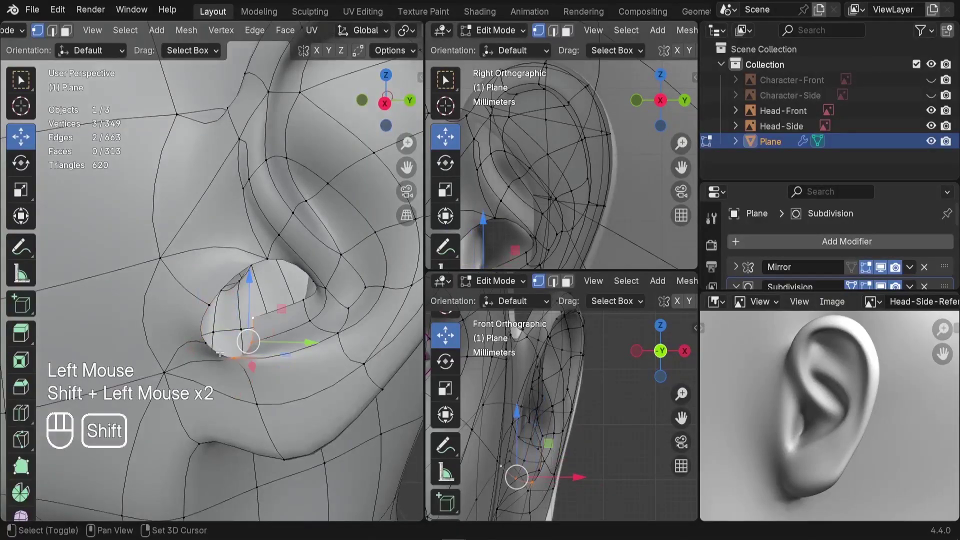
{"action": "key", "text": "f"}
{"action": "middle_click_drag", "start_coordinate": [224, 365], "coordinate": [263, 316]}
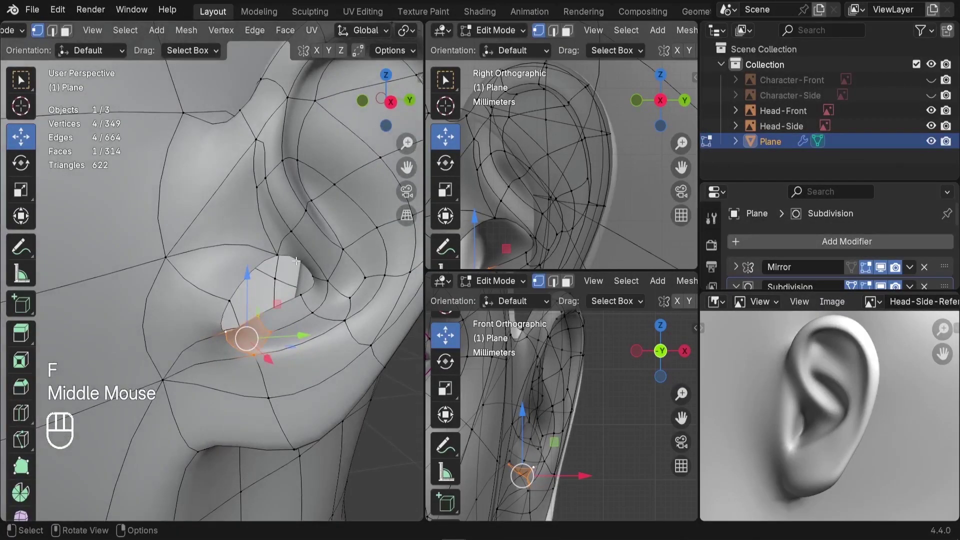
- Fill a face across the upper part of the ear opening, between the flap's edge and the inner fold
{"action": "middle_click_drag", "start_coordinate": [296, 261], "coordinate": [323, 267]}
{"action": "left_click", "coordinate": [238, 289]}
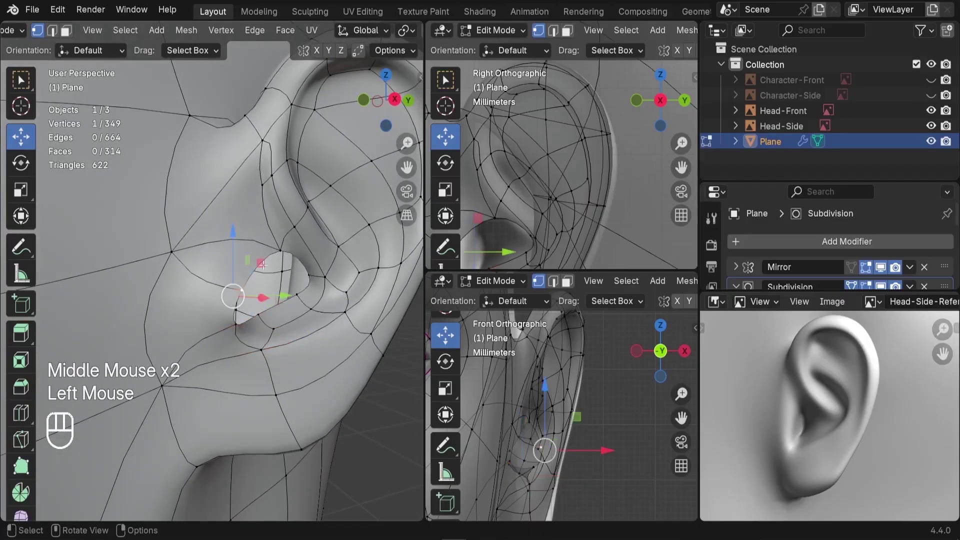
{"action": "left_click", "coordinate": [324, 276], "text": "shift"}
{"action": "key", "text": "f"}
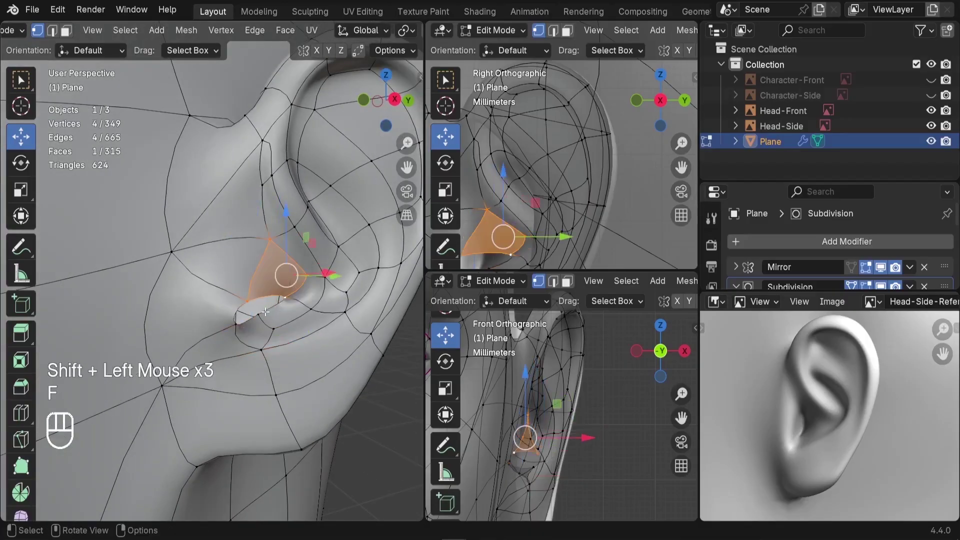
- Fill the remaining gap at the bottom of the ear opening and check the ear in Object Mode
{"action": "left_click", "coordinate": [294, 292]}
{"action": "left_click", "coordinate": [260, 318], "text": "shift"}
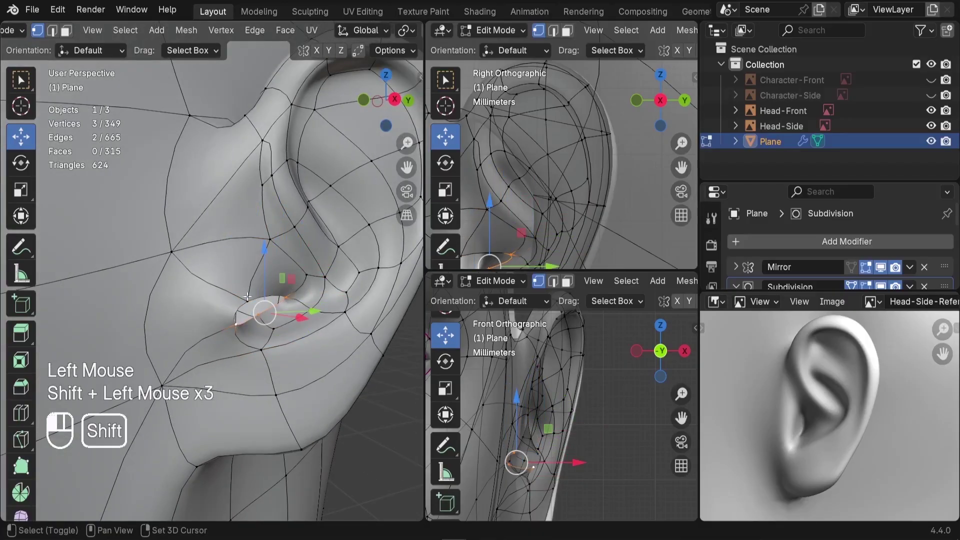
{"action": "key", "text": "f"}
{"action": "key", "text": "alt+a"}
{"action": "scroll", "coordinate": [227, 271], "scroll_direction": "down", "scroll_amount": 2}
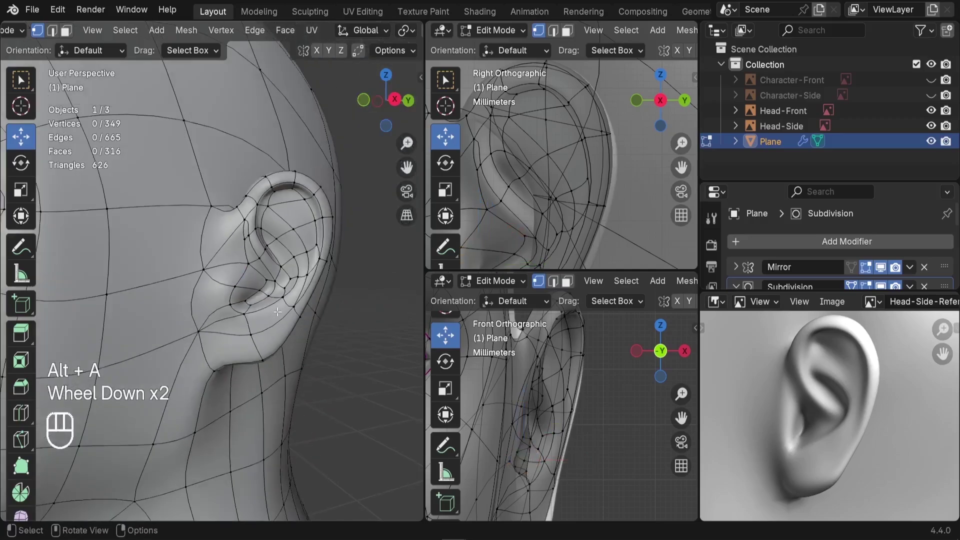
{"action": "middle_click_drag", "start_coordinate": [227, 271], "coordinate": [245, 337]}
{"action": "key", "text": "Tab"}
{"action": "scroll", "coordinate": [218, 318], "scroll_direction": "down", "scroll_amount": 3}
{"action": "scroll", "coordinate": [240, 320], "scroll_direction": "up", "scroll_amount": 2}
- In mesh editing, shift the inner vertices behind the flap forward along Y, then return to Object Mode to check the head
{"action": "key", "text": "Tab"}
{"action": "scroll", "coordinate": [238, 304], "scroll_direction": "up", "scroll_amount": 2}
{"action": "middle_click_drag", "start_coordinate": [238, 304], "coordinate": [250, 313]}
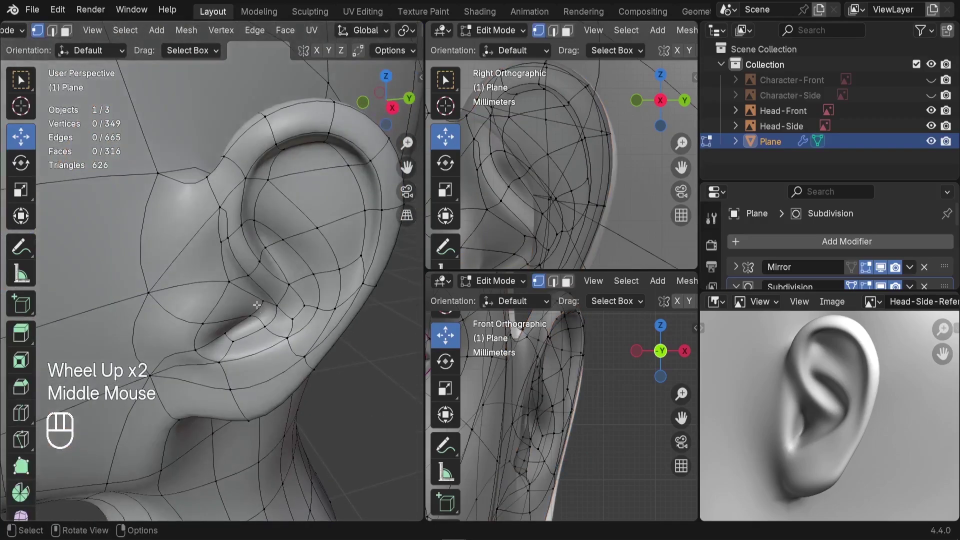
{"action": "left_click", "coordinate": [253, 315], "text": "shift"}
{"action": "left_click", "coordinate": [253, 318], "text": "shift"}
{"action": "left_click_drag", "start_coordinate": [295, 330], "coordinate": [274, 324]}
{"action": "key", "text": "Tab"}
{"action": "scroll", "coordinate": [241, 280], "scroll_direction": "down", "scroll_amount": 3}
{"action": "middle_click_drag", "start_coordinate": [241, 280], "coordinate": [125, 296]}
{"action": "scroll", "coordinate": [253, 283], "scroll_direction": "down", "scroll_amount": 3}
{"action": "scroll", "coordinate": [245, 259], "scroll_direction": "up", "scroll_amount": 1}
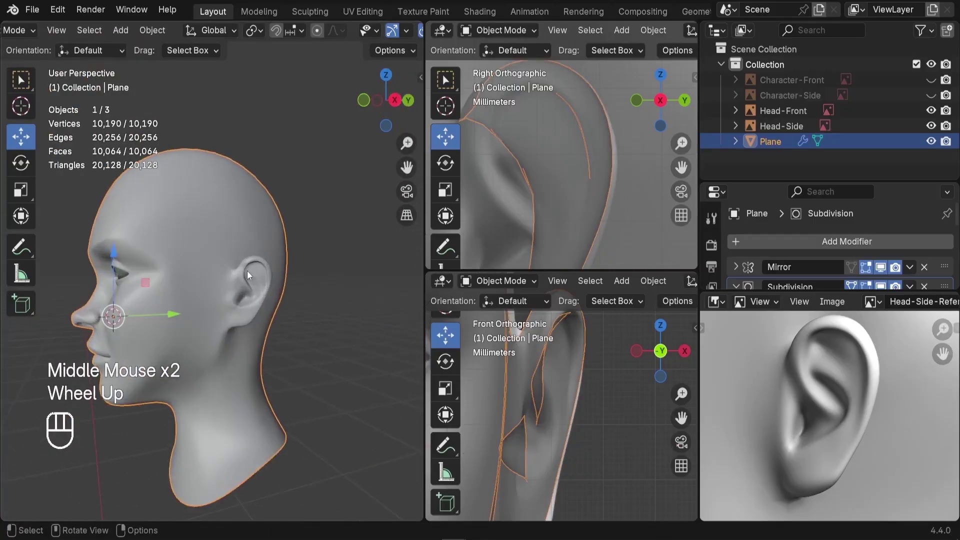
- In mesh editing, shift the face where the front of the ear rim meets the head forward along Y
{"action": "scroll", "coordinate": [247, 268], "scroll_direction": "up", "scroll_amount": 3}
{"action": "key", "text": "Tab"}
{"action": "scroll", "coordinate": [232, 274], "scroll_direction": "up", "scroll_amount": 2}
{"action": "left_click", "coordinate": [253, 258]}
{"action": "middle_click_drag", "start_coordinate": [253, 257], "coordinate": [253, 258]}
{"action": "left_click", "coordinate": [236, 254], "text": "shift"}
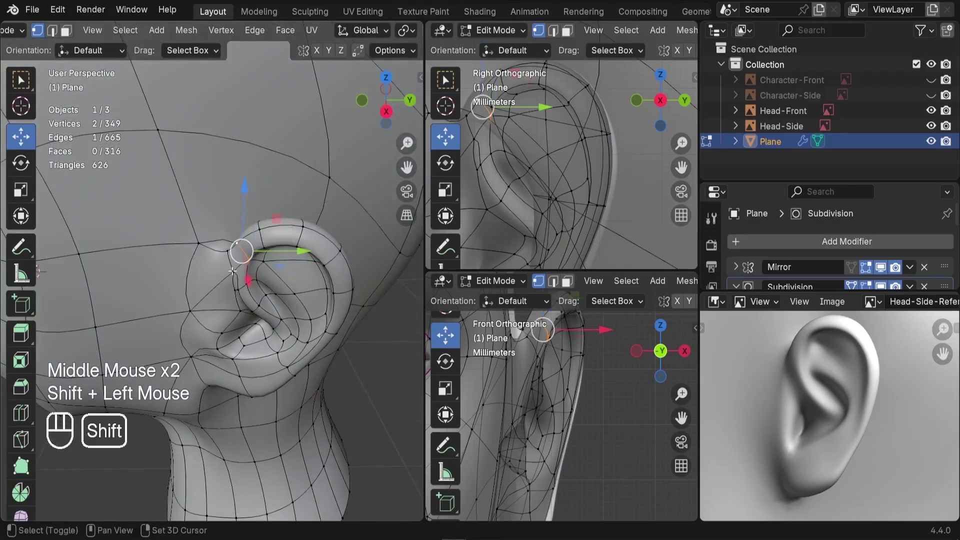
{"action": "left_click_drag", "start_coordinate": [290, 253], "coordinate": [277, 261]}
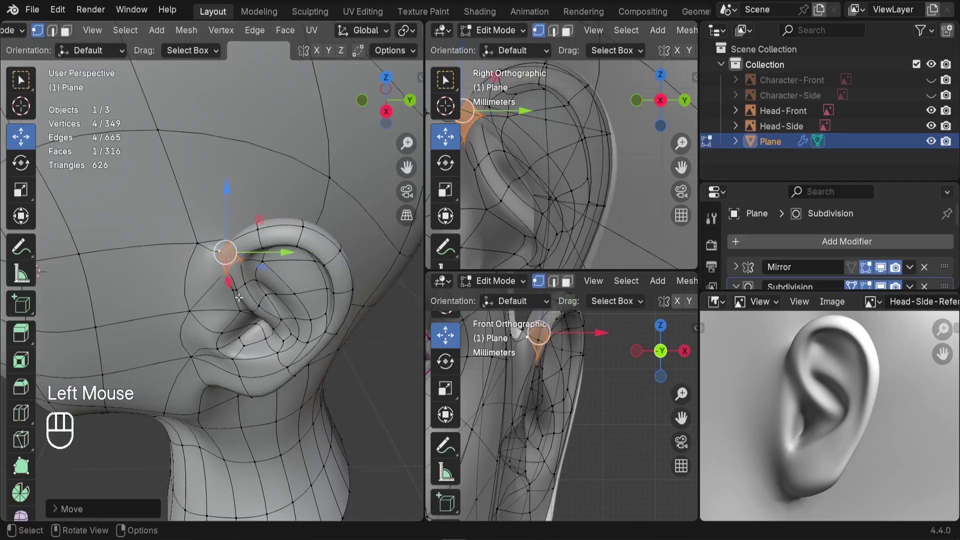
- Nudge two vertices along the front of the ear slightly back along Y and check the head in Object Mode
{"action": "middle_click_drag", "start_coordinate": [239, 297], "coordinate": [235, 320]}
{"action": "left_click", "coordinate": [199, 330]}
{"action": "left_click_drag", "start_coordinate": [265, 332], "coordinate": [269, 334]}
{"action": "left_click", "coordinate": [195, 387]}
{"action": "left_click_drag", "start_coordinate": [260, 371], "coordinate": [263, 371]}
{"action": "scroll", "coordinate": [628, 154], "scroll_direction": "down", "scroll_amount": 3}
{"action": "key", "text": "Tab"}
{"action": "scroll", "coordinate": [280, 291], "scroll_direction": "down", "scroll_amount": 3}
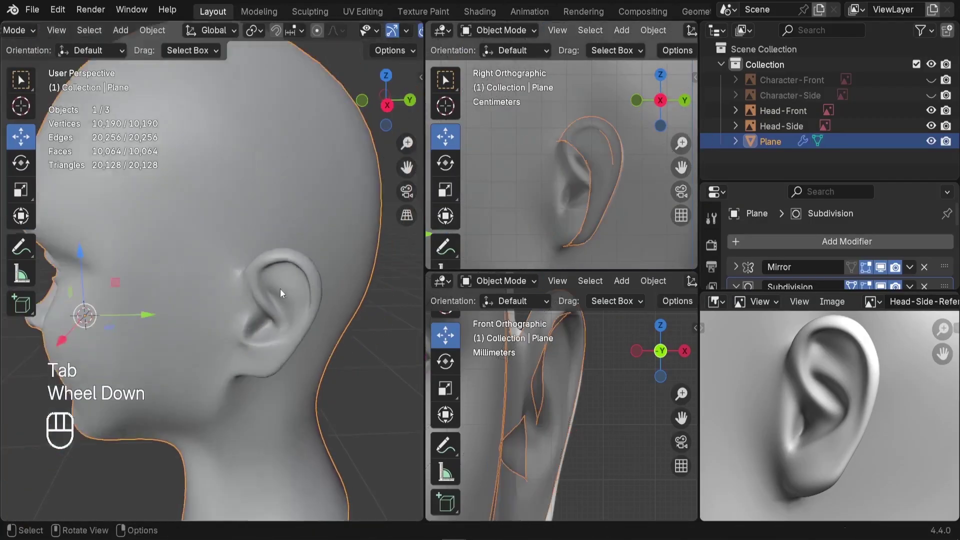
{"action": "middle_click_drag", "start_coordinate": [281, 291], "coordinate": [267, 325]}
{"action": "left_click", "coordinate": [326, 335]}
{"action": "scroll", "coordinate": [254, 321], "scroll_direction": "down", "scroll_amount": 2}
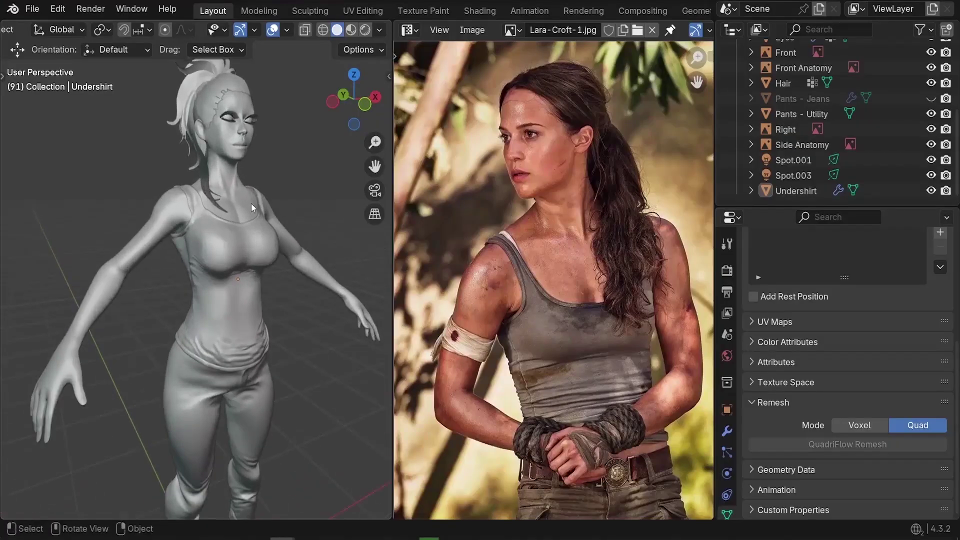
- Switch to the finished character scene and view the model in Rendered shading from different angles
{"action": "key", "text": "z"}
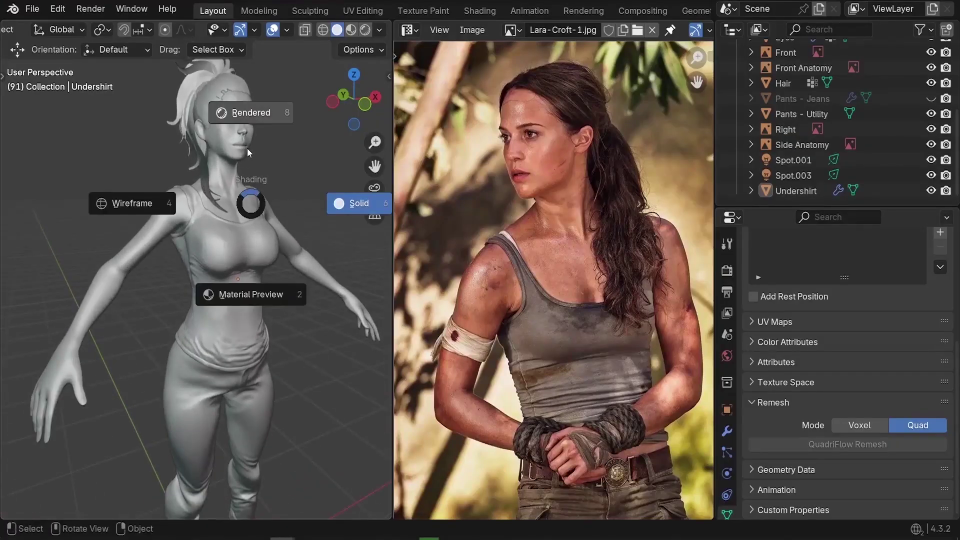
{"action": "left_click", "coordinate": [247, 148]}
{"action": "mouse_move", "coordinate": [247, 179]}
{"action": "middle_mouse_down"}
{"action": "mouse_move", "coordinate": [241, 224]}
{"action": "mouse_move", "coordinate": [269, 268]}
{"action": "mouse_move", "coordinate": [21, 281]}
{"action": "mouse_move", "coordinate": [86, 289]}
{"action": "mouse_move", "coordinate": [67, 311]}
{"action": "mouse_move", "coordinate": [34, 257]}
{"action": "mouse_move", "coordinate": [48, 227]}
{"action": "middle_mouse_up"}
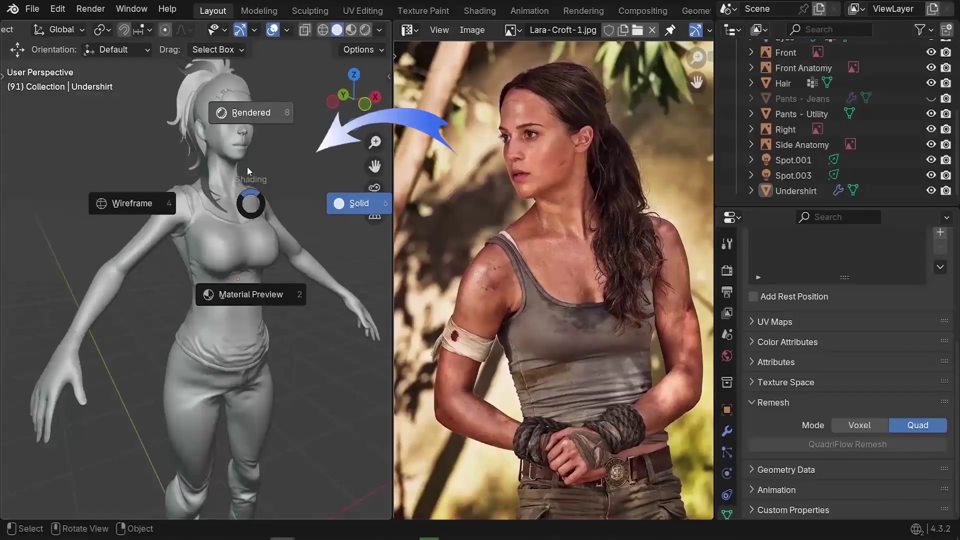
{"action": "key", "text": "2"}
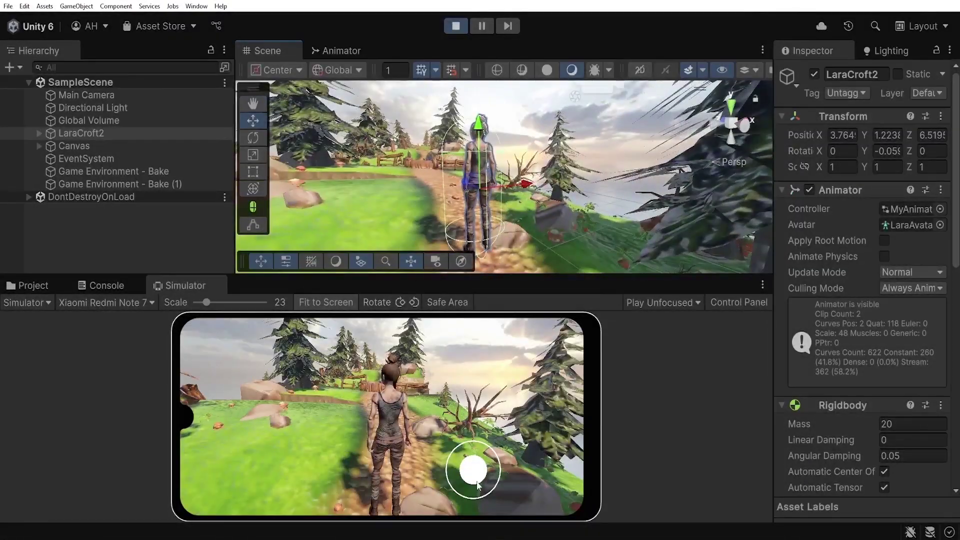
- Walk the character forward in the Unity device simulator and in the Unreal Engine game preview
{"action": "left_click_drag", "start_coordinate": [477, 485], "coordinate": [468, 440]}
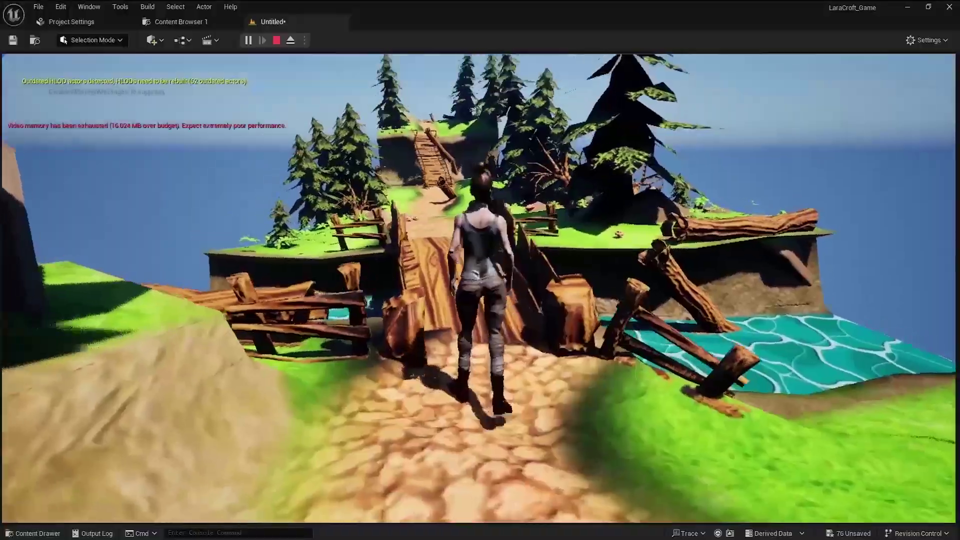
{"action": "key", "text": "w"}
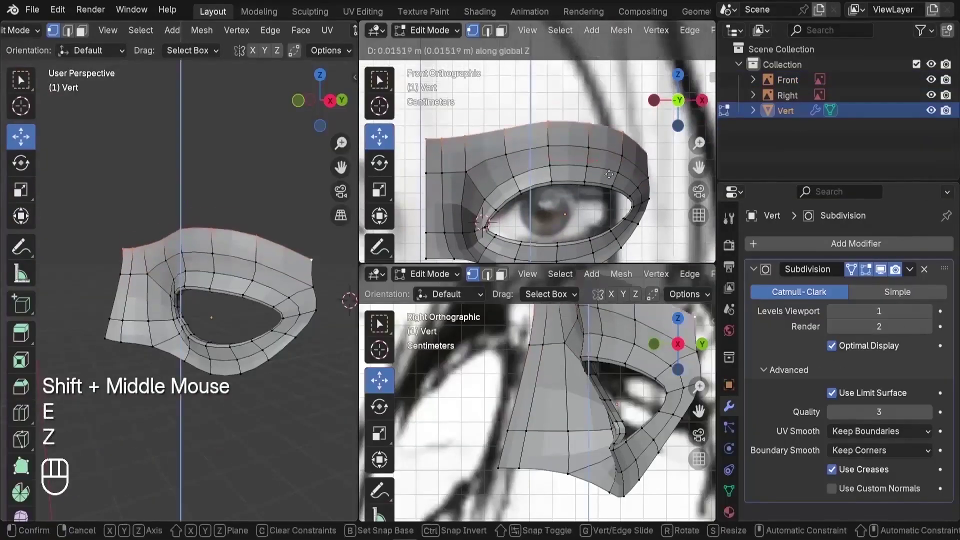
- In the Blender eye mesh scene, shift the extruded brow edge forward along Y and adjust its position in perspective
{"action": "scroll", "coordinate": [576, 415], "scroll_direction": "down", "scroll_amount": 2}
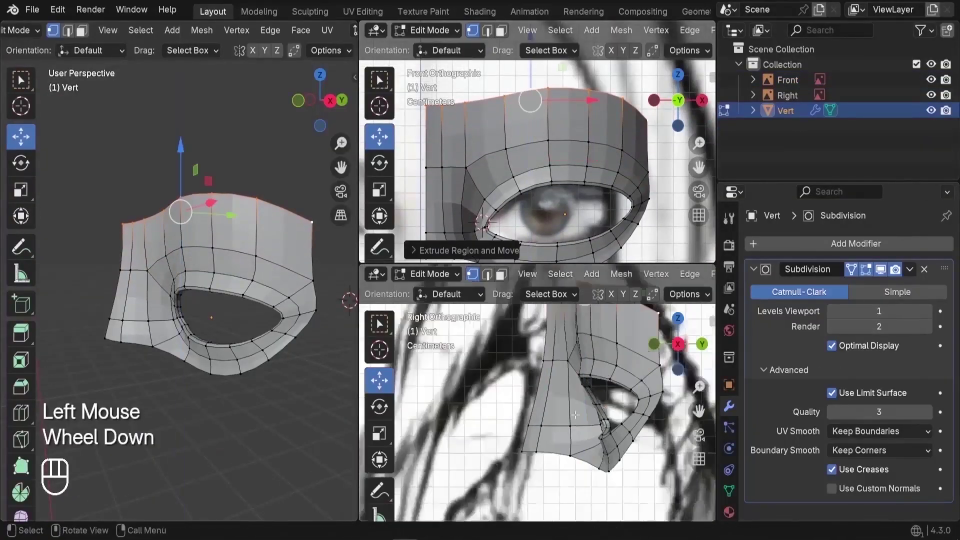
{"action": "middle_click_drag", "start_coordinate": [575, 414], "coordinate": [570, 485], "text": "shift"}
{"action": "scroll", "coordinate": [576, 414], "scroll_direction": "up", "scroll_amount": 2}
{"action": "left_click_drag", "start_coordinate": [641, 351], "coordinate": [625, 352]}
{"action": "middle_click_drag", "start_coordinate": [190, 280], "coordinate": [235, 300]}
{"action": "left_click_drag", "start_coordinate": [203, 296], "coordinate": [190, 291]}
{"action": "key", "text": "Tab"}
{"action": "key", "text": "Tab"}
- Return to the full character scene and orbit around the clothed model in Rendered shading
{"action": "left_click", "coordinate": [159, 220]}
{"action": "middle_click_drag", "start_coordinate": [210, 280], "coordinate": [150, 221]}
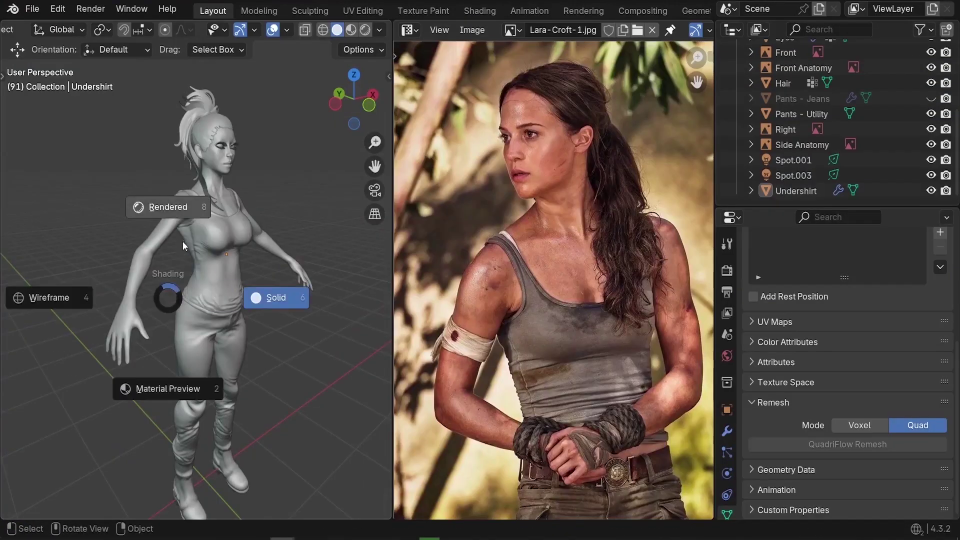
{"action": "left_click", "coordinate": [229, 326]}
{"action": "mouse_move", "coordinate": [229, 325]}
{"action": "middle_mouse_down"}
{"action": "mouse_move", "coordinate": [115, 325]}
{"action": "mouse_move", "coordinate": [136, 304]}
{"action": "mouse_move", "coordinate": [179, 311]}
{"action": "middle_mouse_up"}
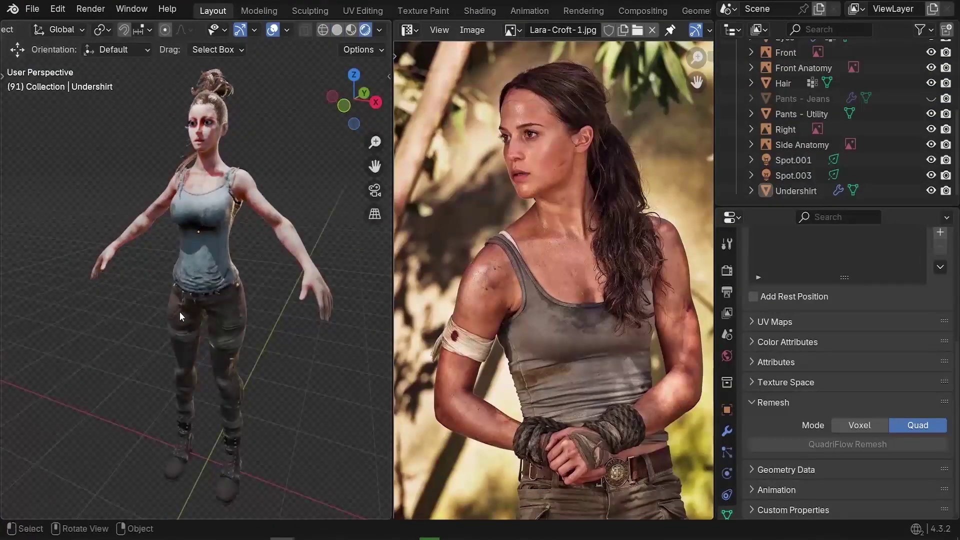